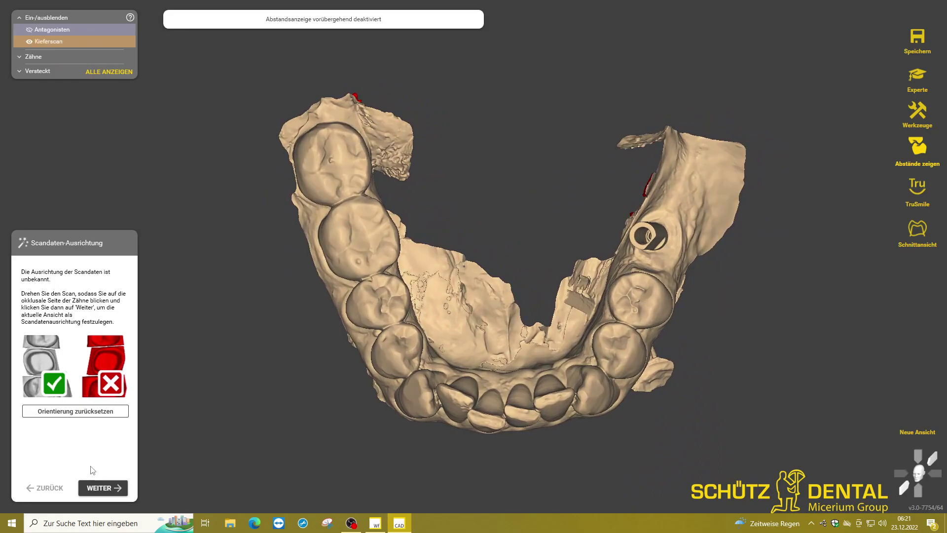
# Reset the scan orientation, tilt the jaw to an occlusal view and accept it.
pyautogui.click(65, 417)
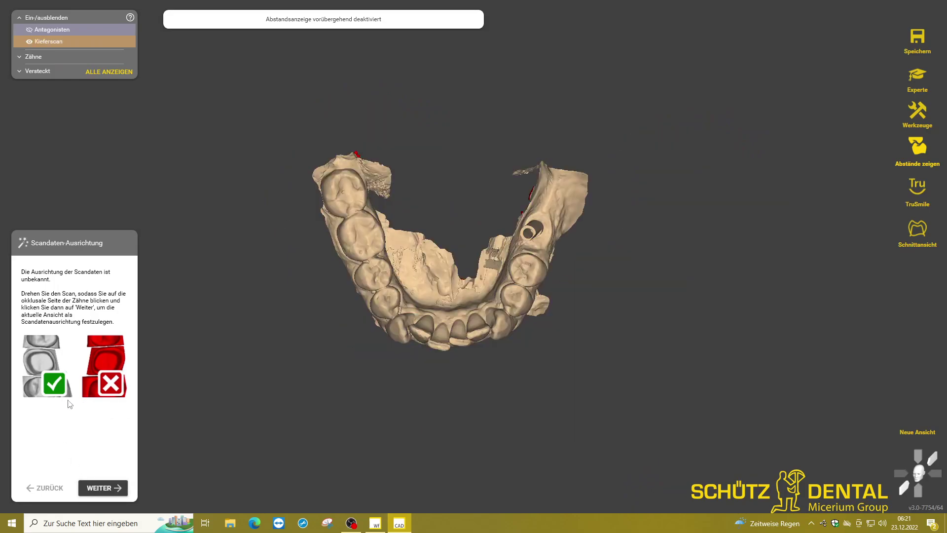
pyautogui.moveTo(363, 314); pyautogui.dragTo(341, 323, button='right')
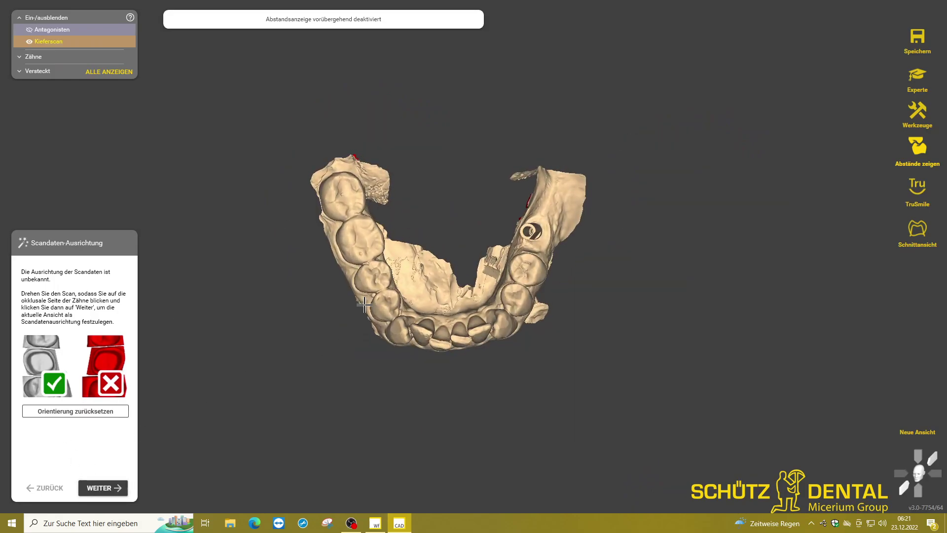
pyautogui.click(97, 490)
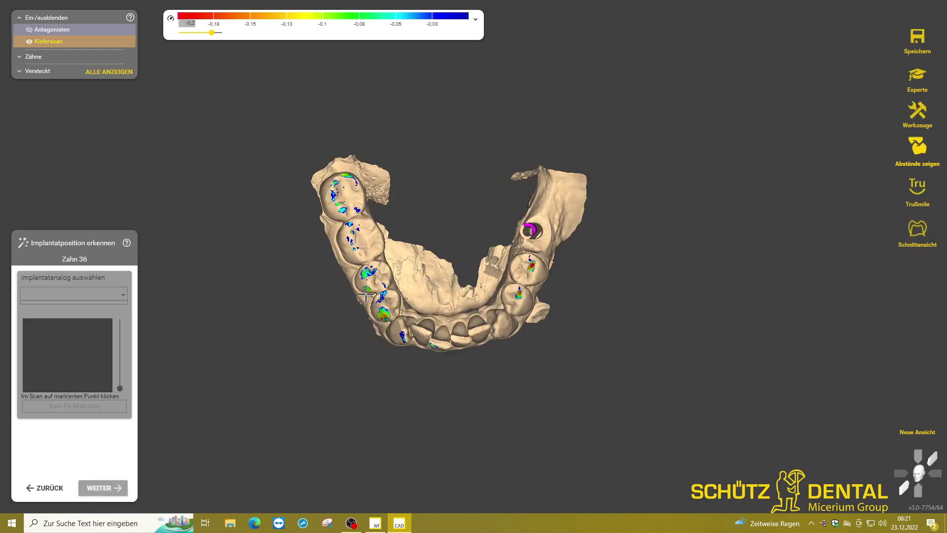
# Select the medentis medical library, ICX®-3.3 Scanbody and its N-029-000001 T-Base variant.
pyautogui.click(67, 295)
pyautogui.scroll(-10, 316, 458)
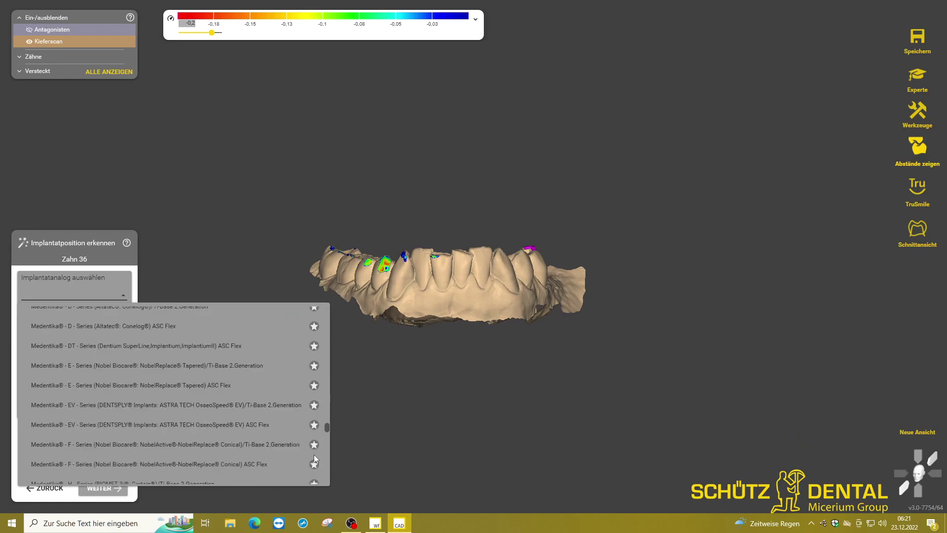
pyautogui.scroll(-2, 316, 459)
pyautogui.click(65, 395)
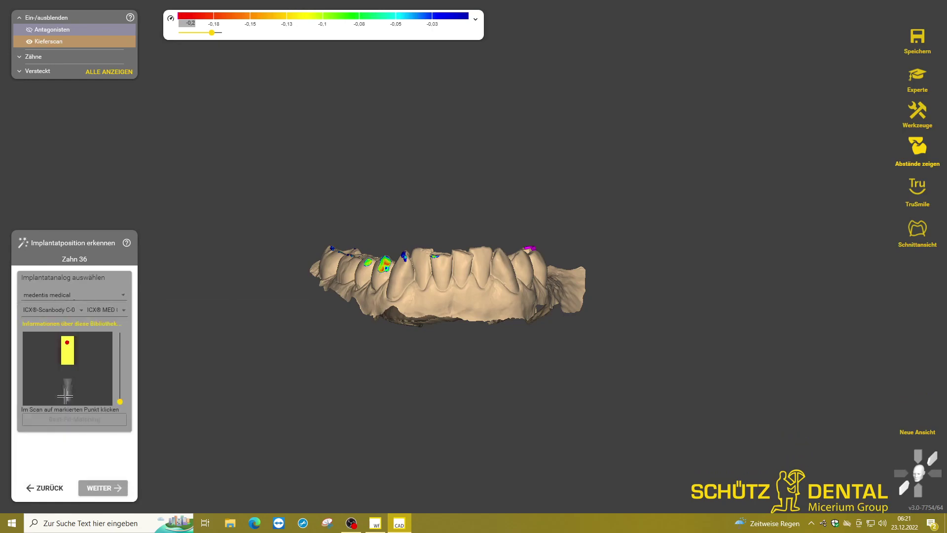
pyautogui.click(59, 309)
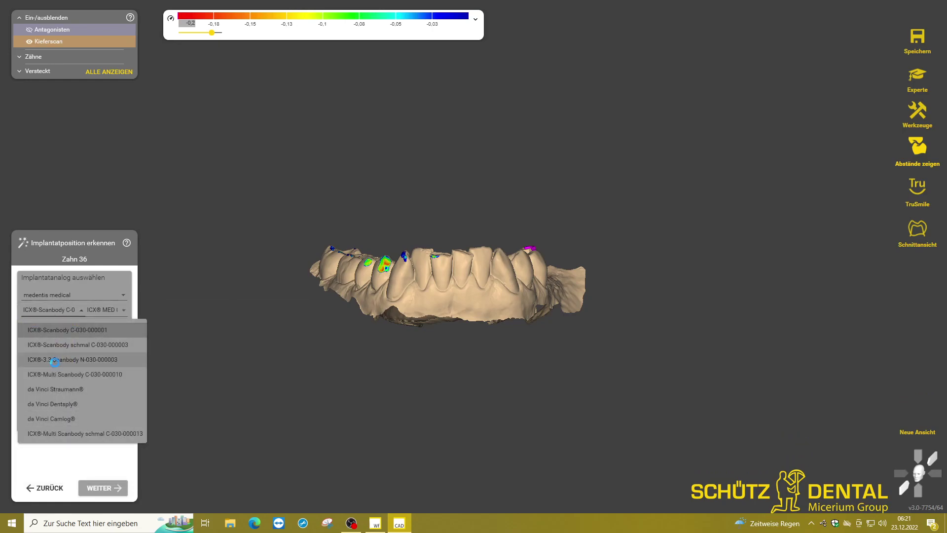
pyautogui.click(57, 362)
pyautogui.click(104, 310)
pyautogui.click(106, 364)
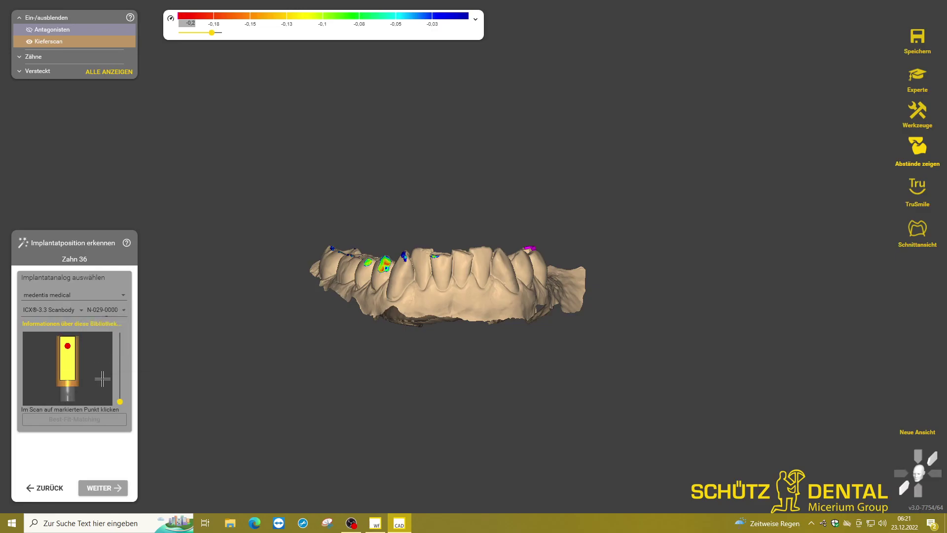
# Place the scanbody on the scan at tooth 36, recheck the selections, and confirm.
pyautogui.moveTo(409, 328); pyautogui.dragTo(500, 264, button='right')
pyautogui.click(547, 213)
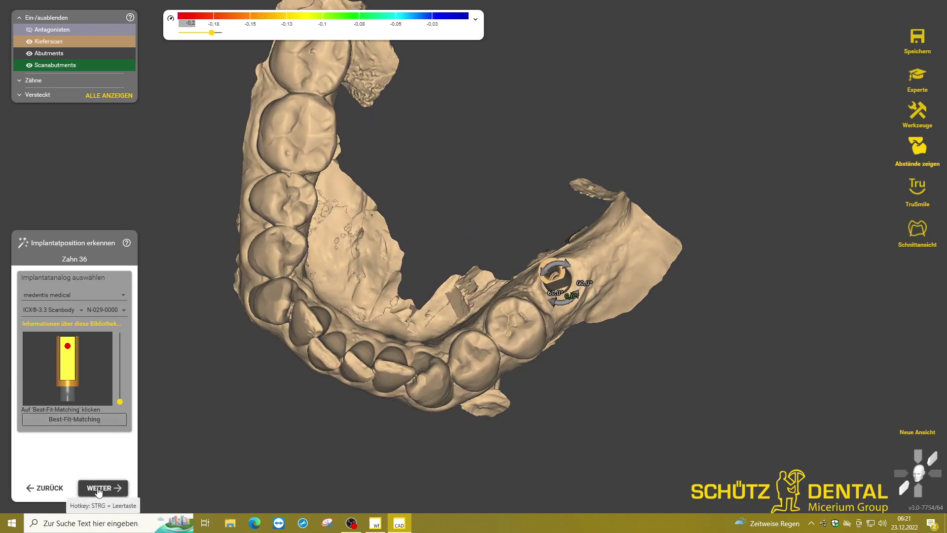
pyautogui.click(120, 294)
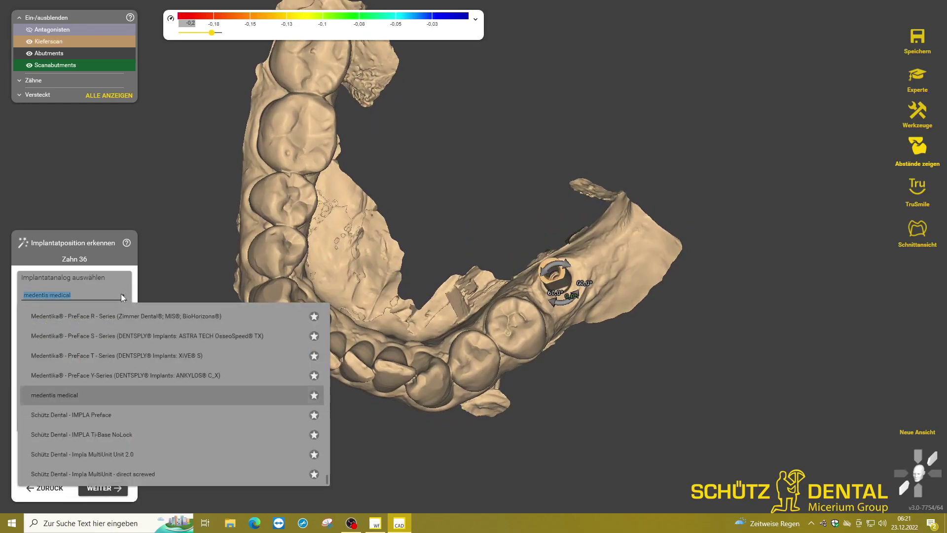
pyautogui.click(121, 294)
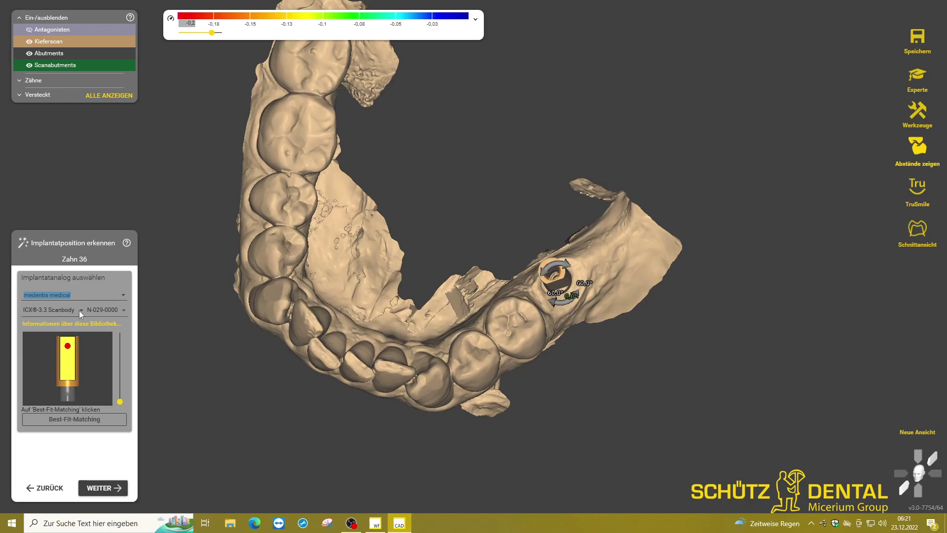
pyautogui.click(122, 309)
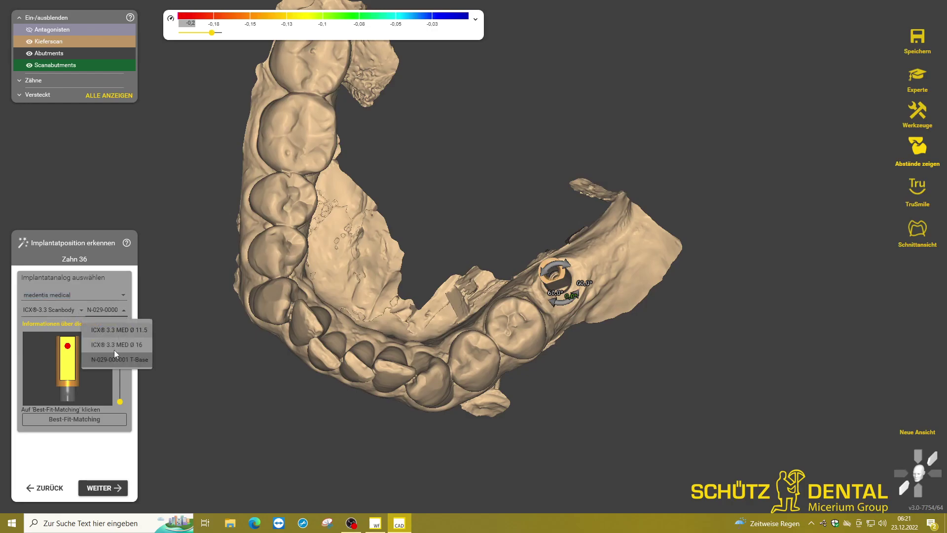
pyautogui.click(182, 354)
pyautogui.click(95, 494)
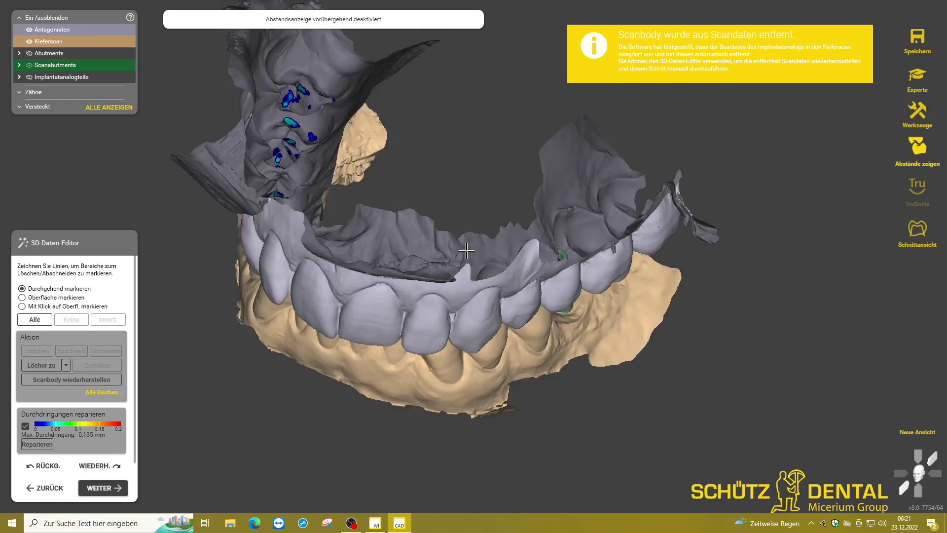
# Inspect the bite, switch to Experte mode, and choose 'Scandaten nicht verändern'.
pyautogui.moveTo(466, 251); pyautogui.dragTo(528, 298, button='right')
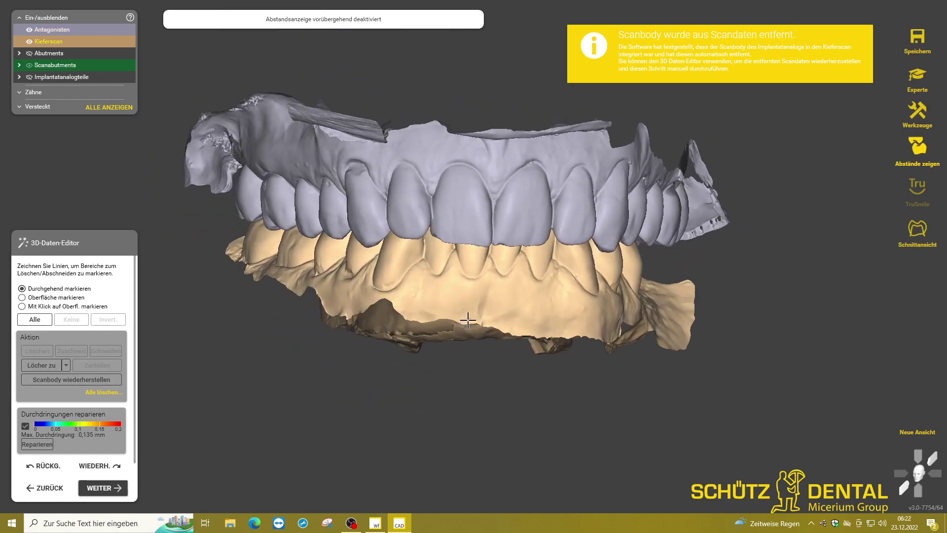
pyautogui.click(913, 79)
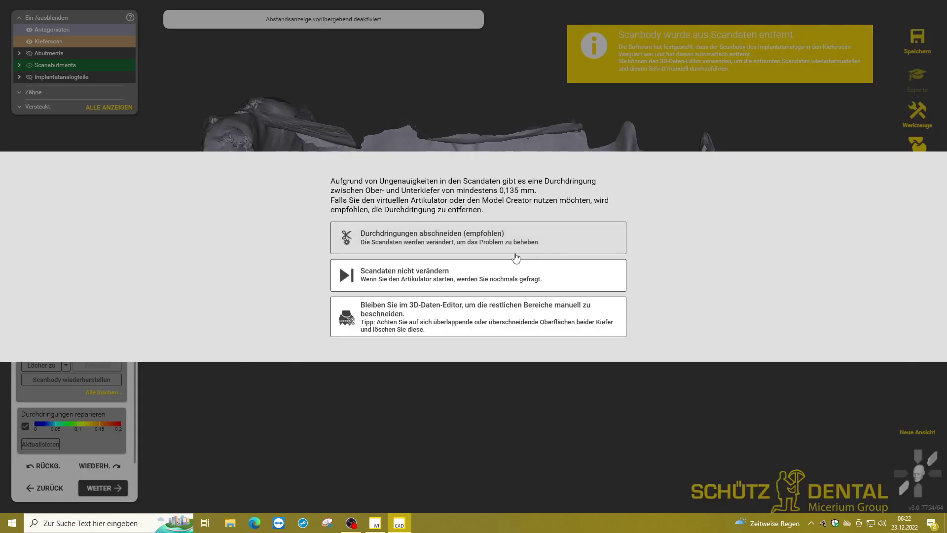
pyautogui.click(407, 281)
# Lower the upper jaw's bite three steps via Antagonist korrigieren, then return to the Wizard.
pyautogui.rightClick(479, 194)
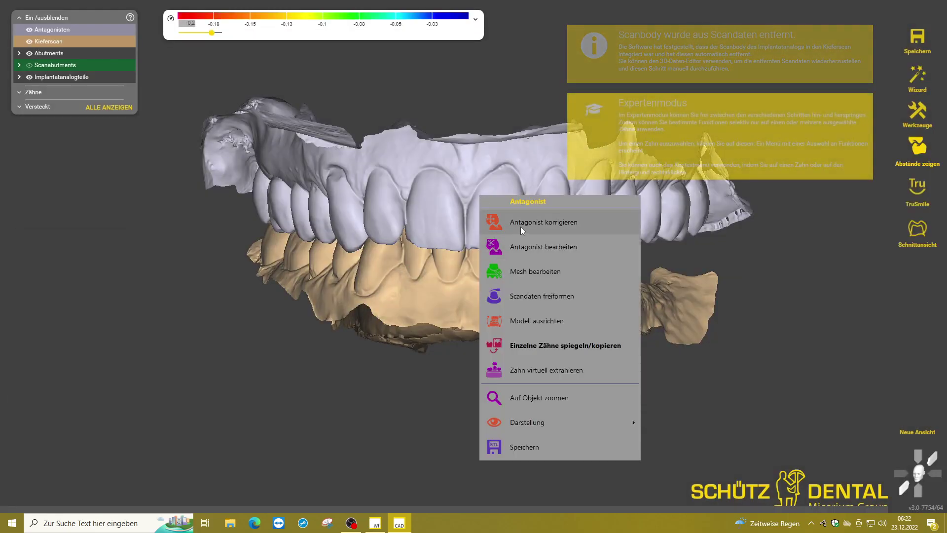
pyautogui.click(521, 230)
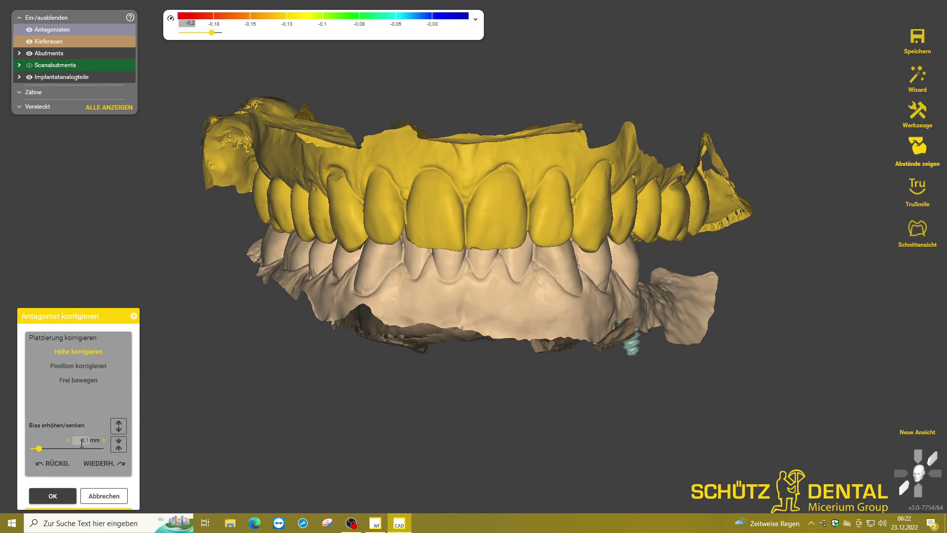
pyautogui.click(122, 449)
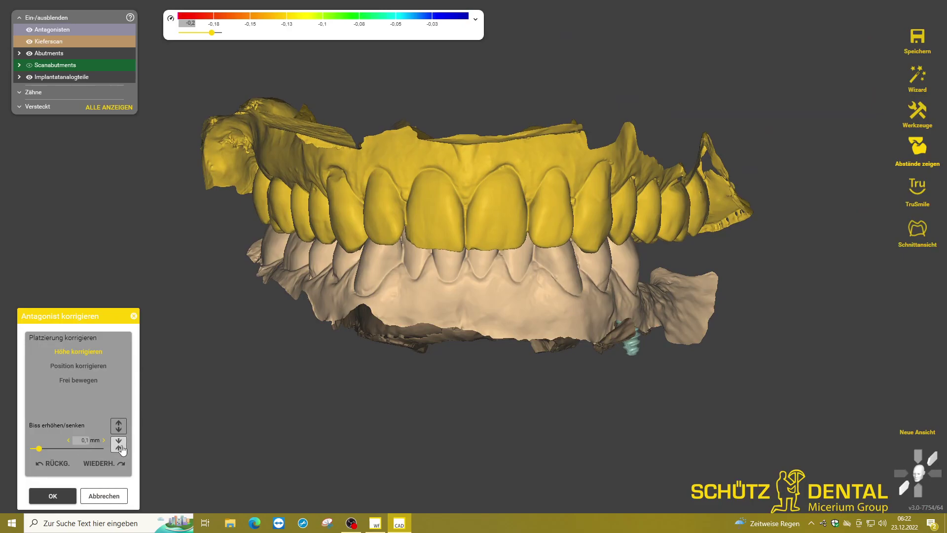
pyautogui.click(122, 449)
pyautogui.click(122, 449)
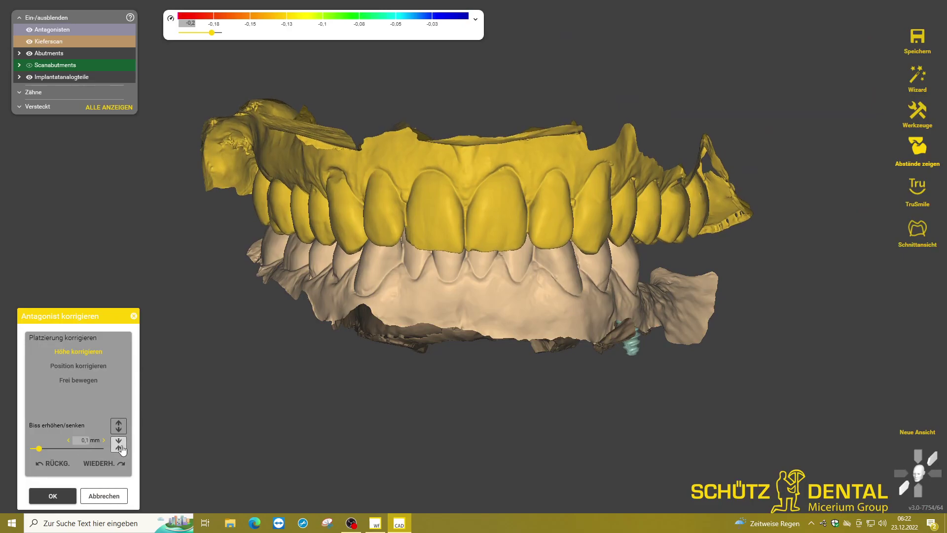
pyautogui.click(54, 493)
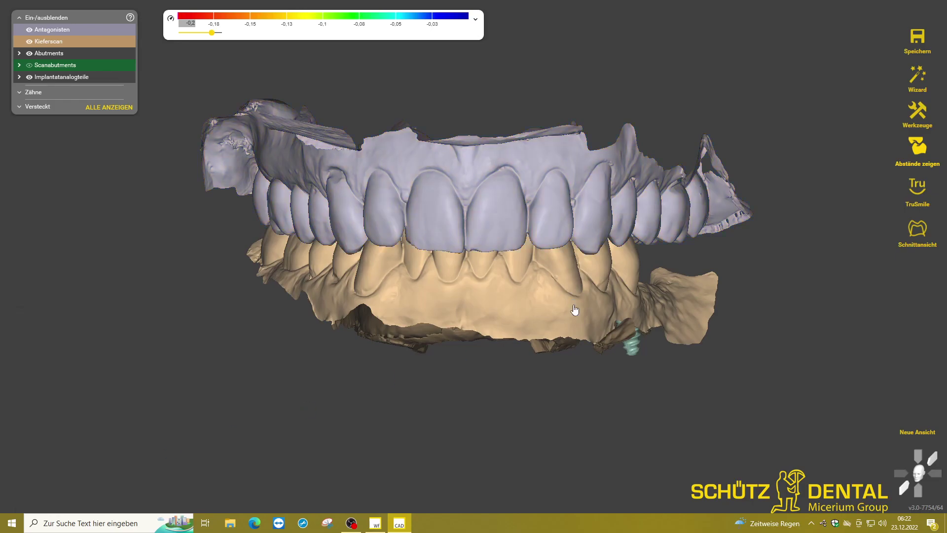
pyautogui.click(919, 76)
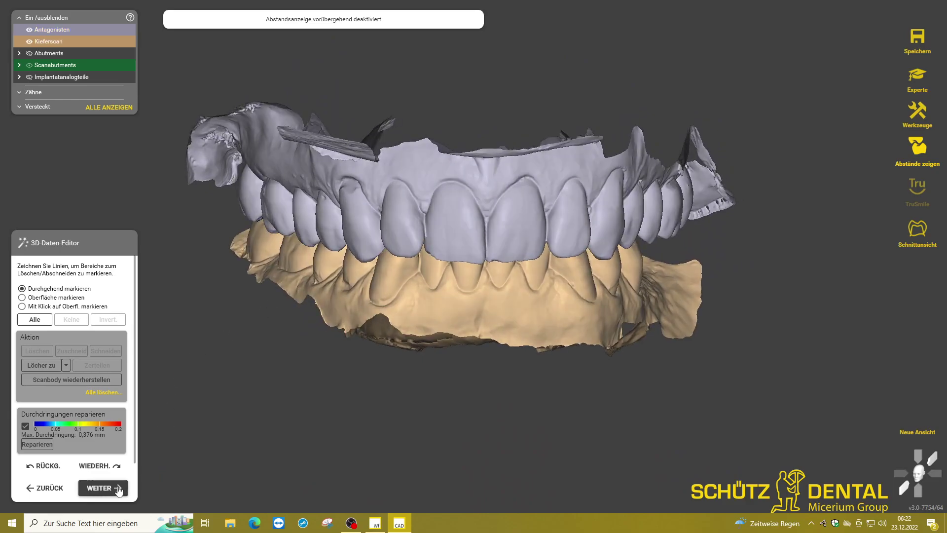
pyautogui.click(92, 489)
# Draw a closed emergence-profile line around implant 36 and inspect it from several angles.
pyautogui.click(402, 268)
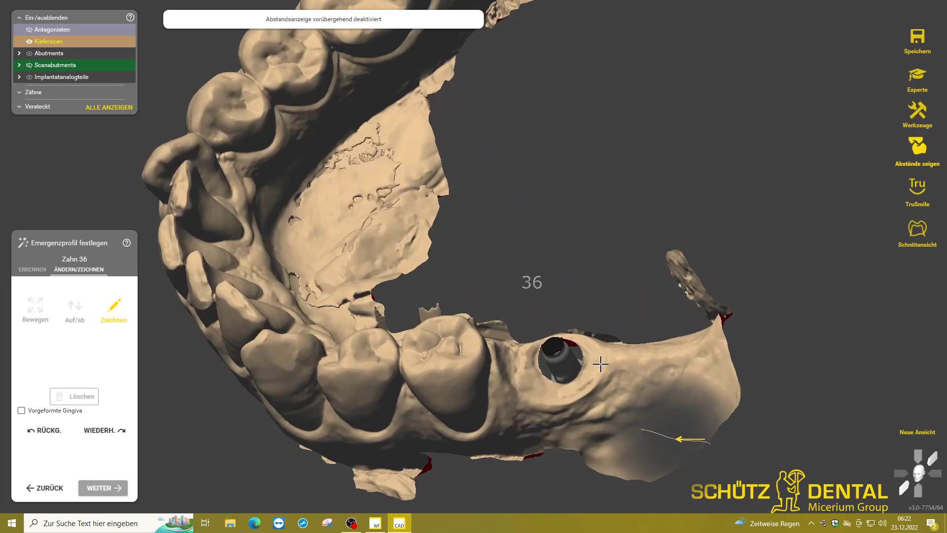
pyautogui.moveTo(600, 364)
pyautogui.mouseDown()
pyautogui.moveTo(588, 388)
pyautogui.moveTo(547, 389)
pyautogui.moveTo(575, 330)
pyautogui.moveTo(601, 369)
pyautogui.mouseUp()
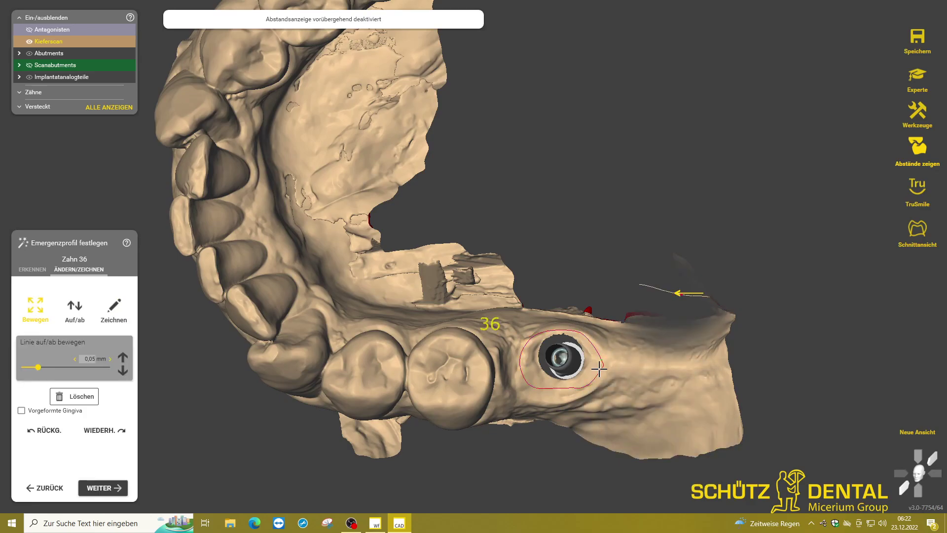
pyautogui.scroll(3, 599, 363)
pyautogui.moveTo(584, 316); pyautogui.dragTo(602, 355, button='right')
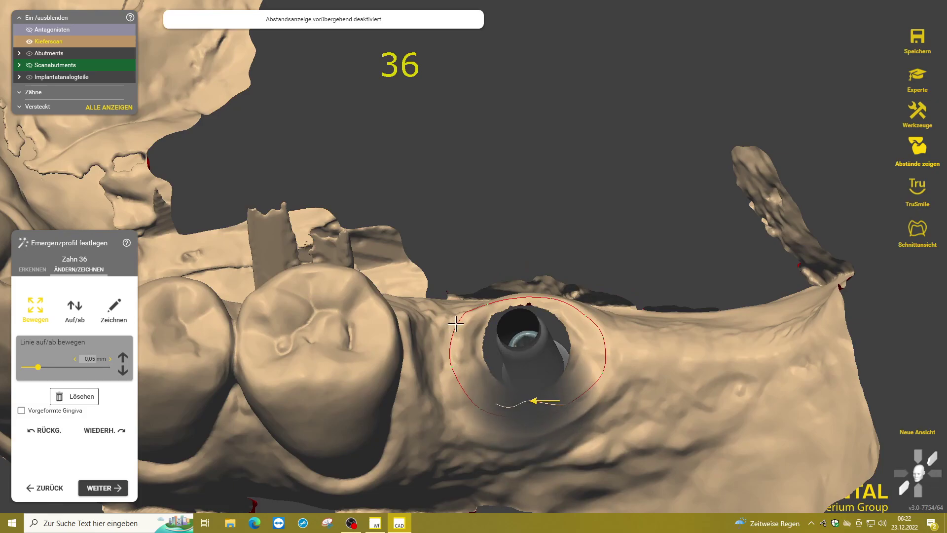
pyautogui.moveTo(452, 365); pyautogui.dragTo(486, 304, button='right')
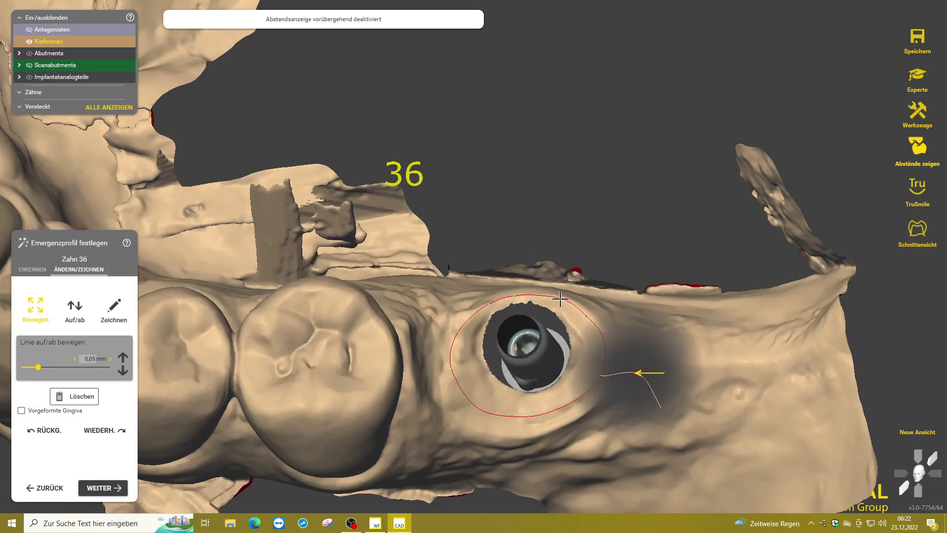
pyautogui.moveTo(362, 363)
pyautogui.mouseDown(button='right')
pyautogui.moveTo(358, 376)
pyautogui.moveTo(370, 377)
pyautogui.mouseUp(button='right')
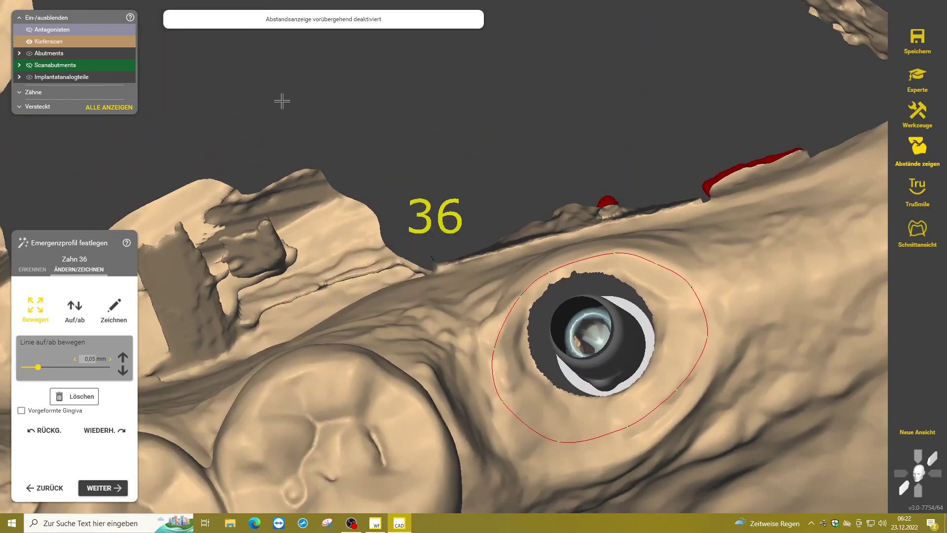
pyautogui.moveTo(328, 323)
pyautogui.mouseDown(button='right')
pyautogui.moveTo(275, 229)
pyautogui.moveTo(338, 254)
pyautogui.moveTo(279, 261)
pyautogui.moveTo(59, 438)
pyautogui.mouseUp(button='right')
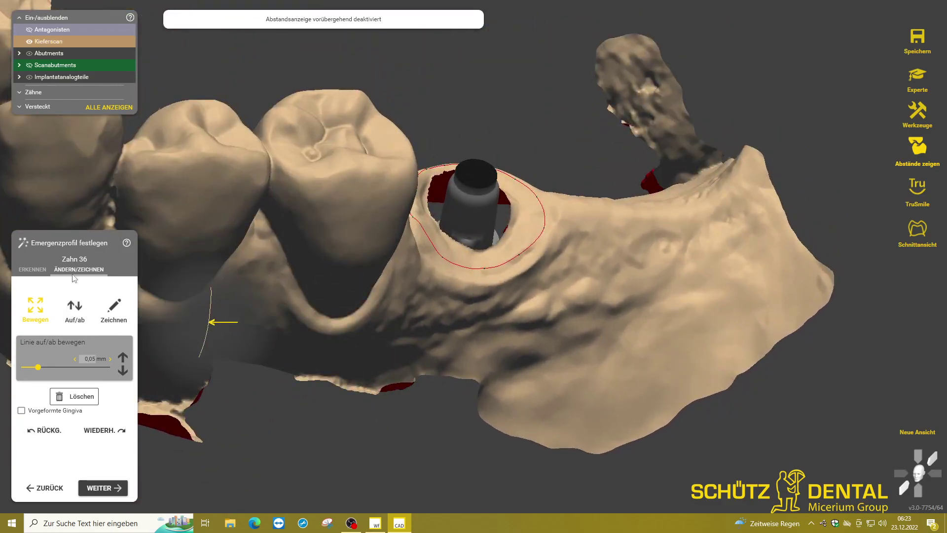
# Drag the proposed model tooth at 36 into a better position over the implant and check it.
pyautogui.click(94, 487)
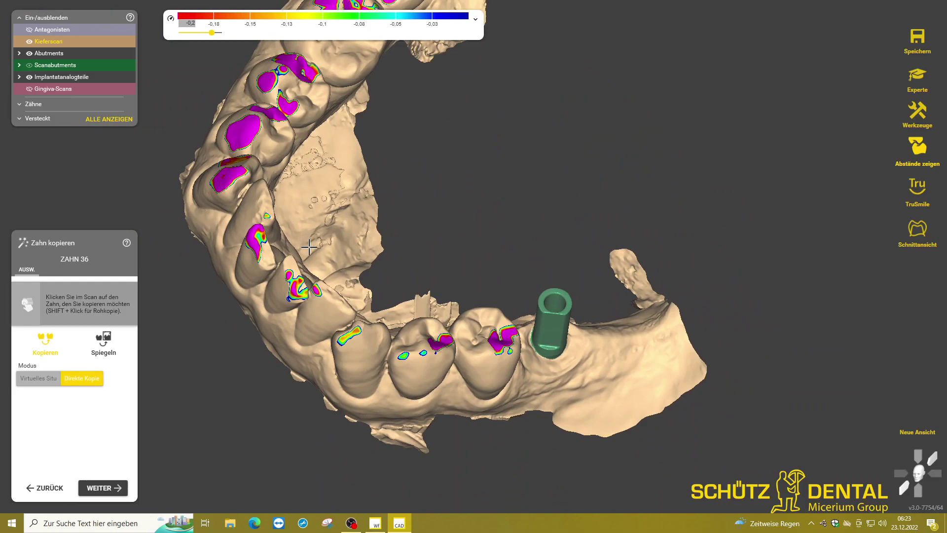
pyautogui.click(98, 488)
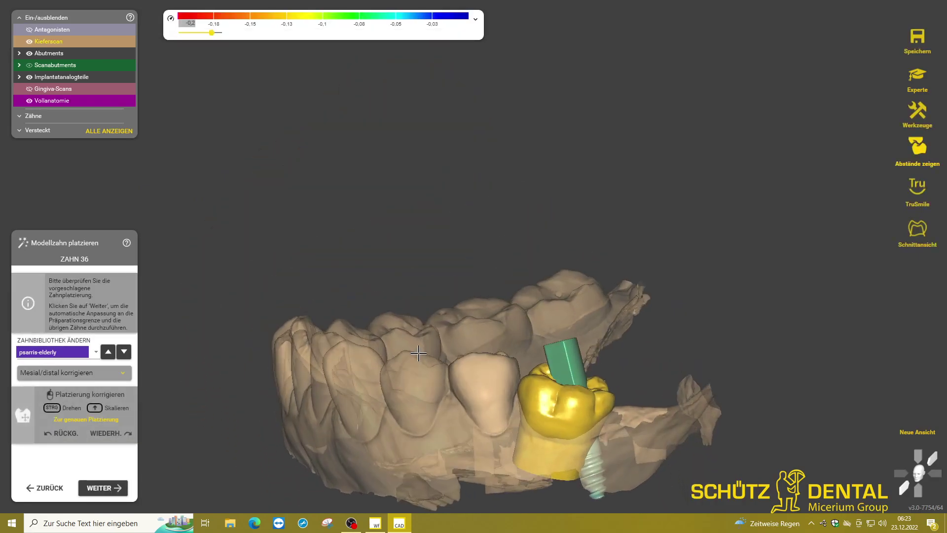
pyautogui.keyDown('ctrl'); pyautogui.moveTo(595, 401); pyautogui.dragTo(535, 374); pyautogui.keyUp('ctrl')
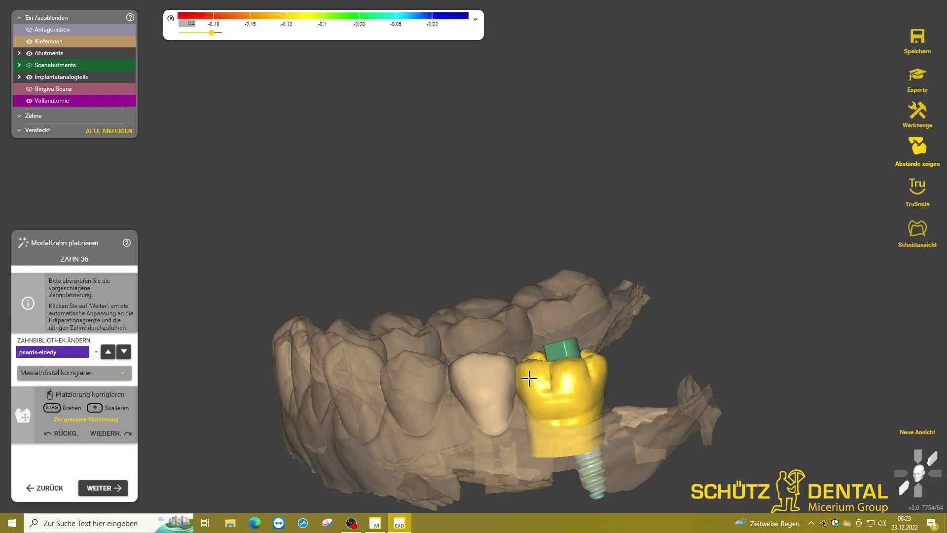
pyautogui.moveTo(585, 391); pyautogui.dragTo(591, 389)
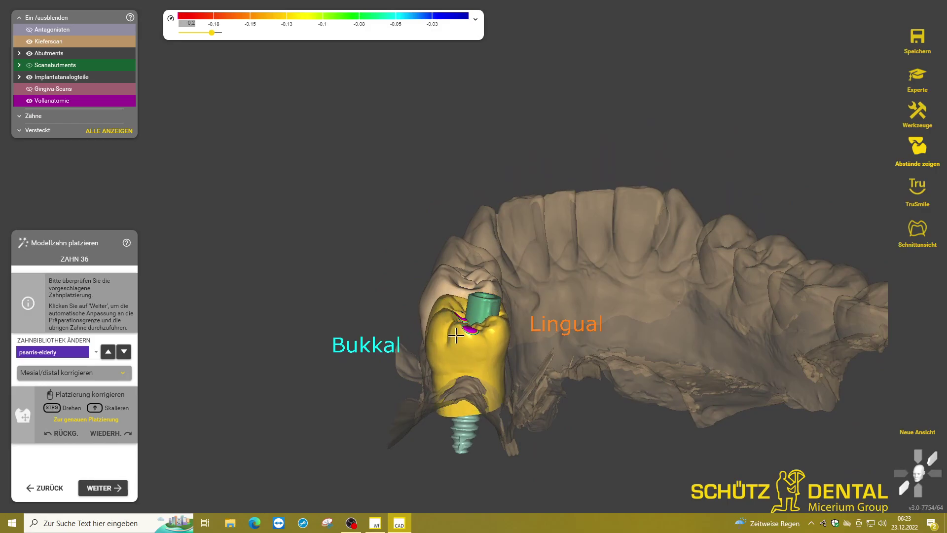
pyautogui.moveTo(420, 367); pyautogui.dragTo(419, 398, button='right')
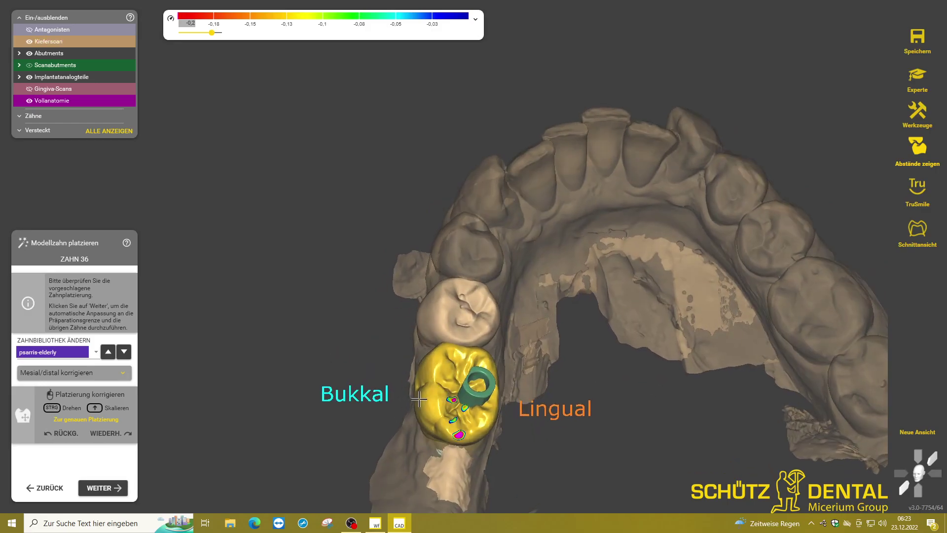
pyautogui.moveTo(459, 439); pyautogui.dragTo(365, 377, button='right')
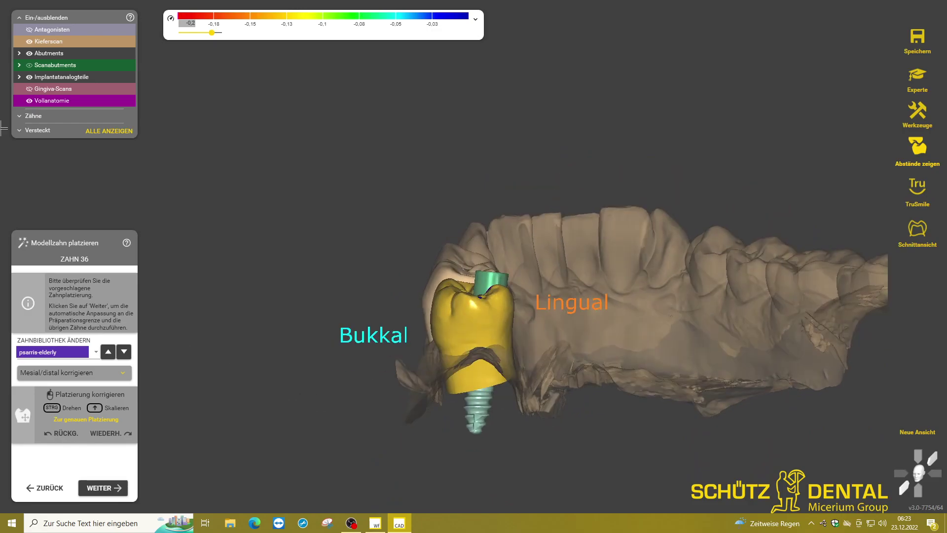
# Show the opposing upper jaw to check the tooth 36 bite, then hide it again.
pyautogui.click(29, 30)
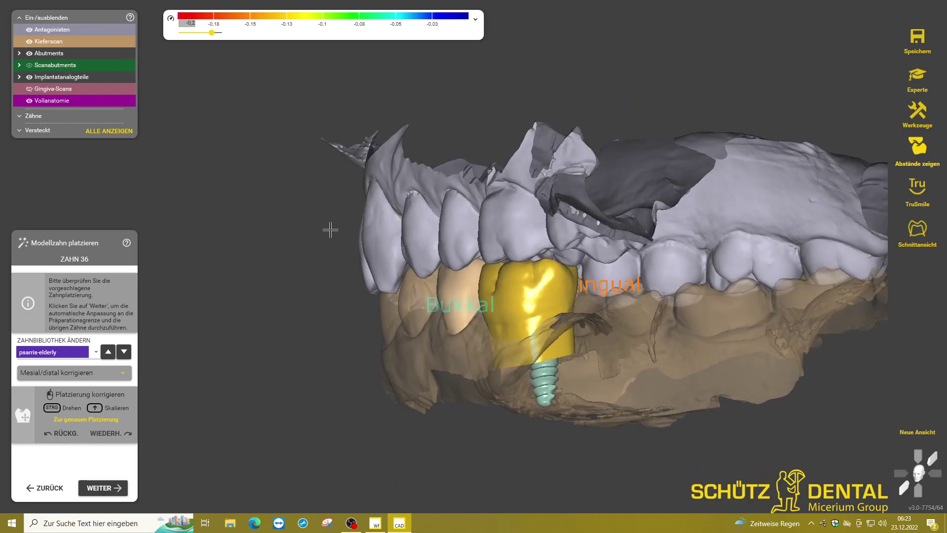
pyautogui.moveTo(330, 229)
pyautogui.mouseDown(button='right')
pyautogui.moveTo(380, 258)
pyautogui.moveTo(501, 268)
pyautogui.moveTo(498, 277)
pyautogui.moveTo(527, 260)
pyautogui.moveTo(423, 265)
pyautogui.moveTo(519, 290)
pyautogui.mouseUp(button='right')
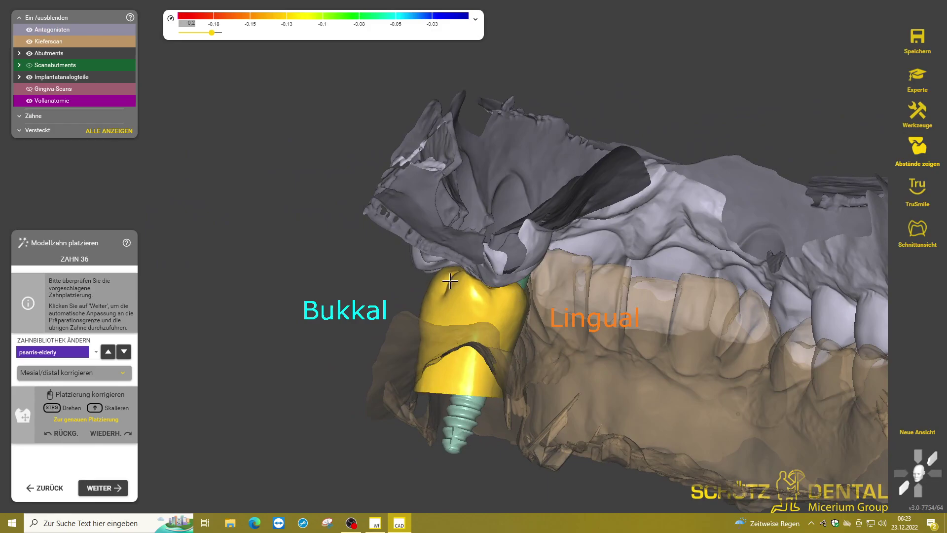
pyautogui.moveTo(450, 281)
pyautogui.mouseDown(button='right')
pyautogui.moveTo(480, 274)
pyautogui.moveTo(461, 261)
pyautogui.moveTo(393, 298)
pyautogui.moveTo(482, 289)
pyautogui.moveTo(409, 255)
pyautogui.moveTo(411, 244)
pyautogui.moveTo(484, 347)
pyautogui.moveTo(433, 322)
pyautogui.mouseUp(button='right')
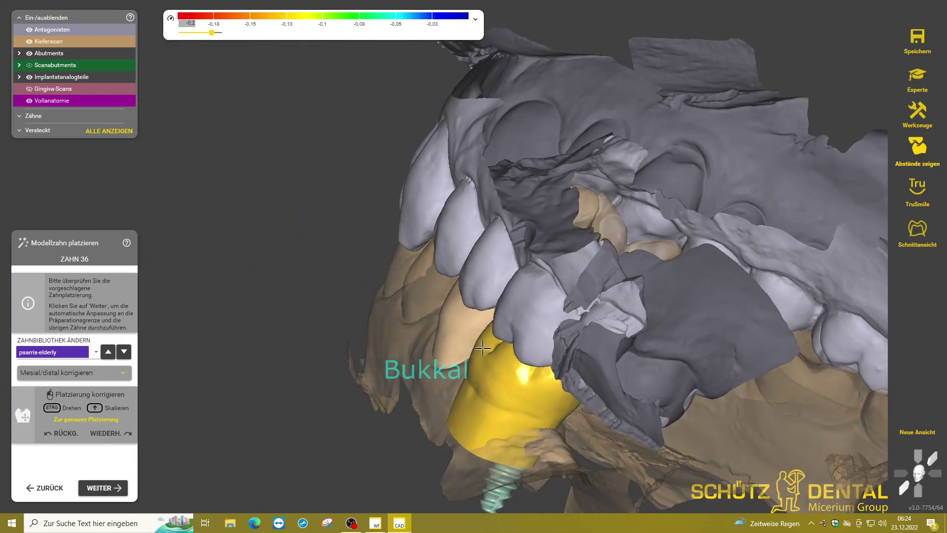
pyautogui.moveTo(61, 76)
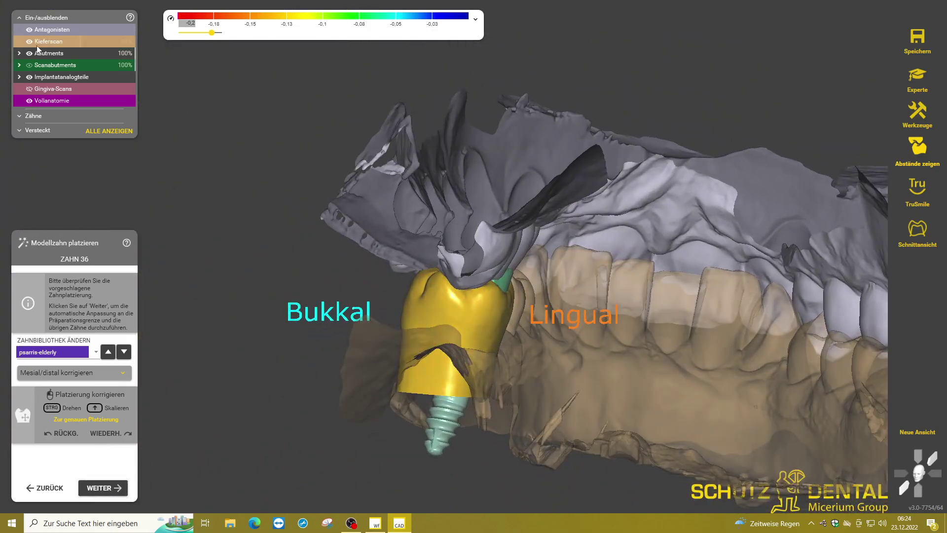
pyautogui.click(29, 30)
pyautogui.moveTo(207, 144); pyautogui.dragTo(300, 250, button='right')
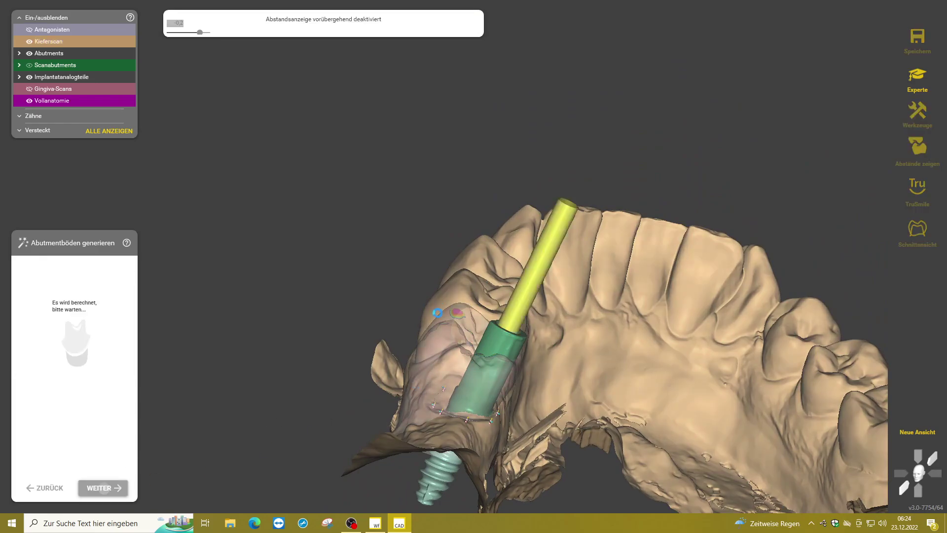
# Show the implant analog parts, hide the gingiva scans, and select the FREI smoothing brush.
pyautogui.click(29, 77)
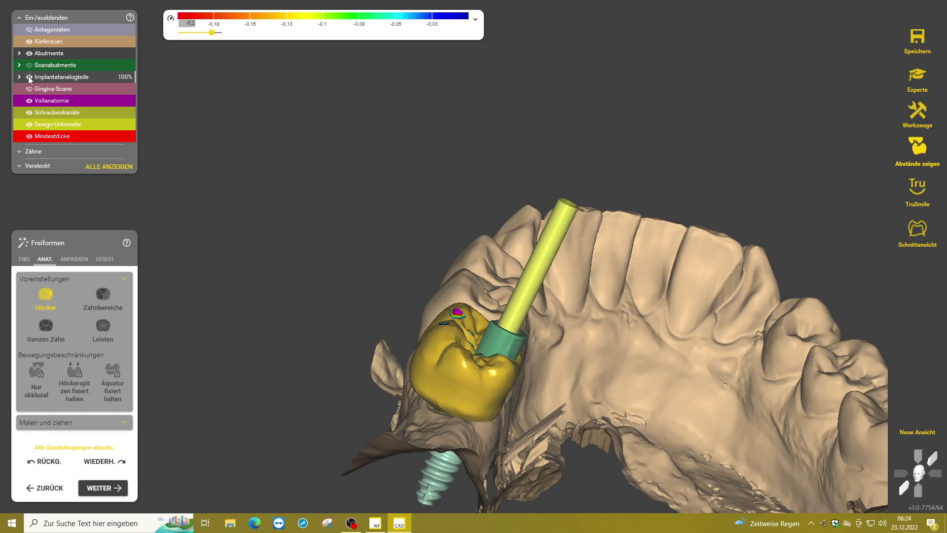
pyautogui.click(19, 77)
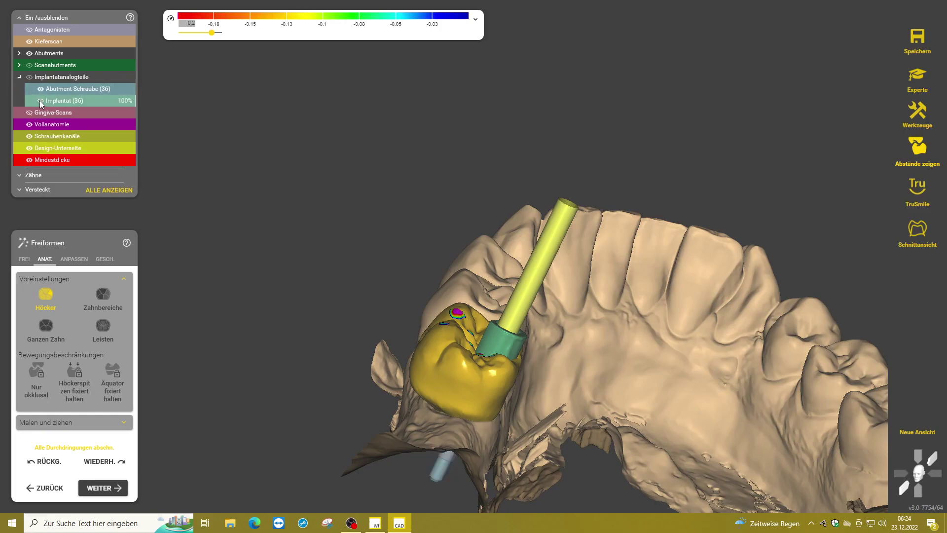
pyautogui.click(28, 112)
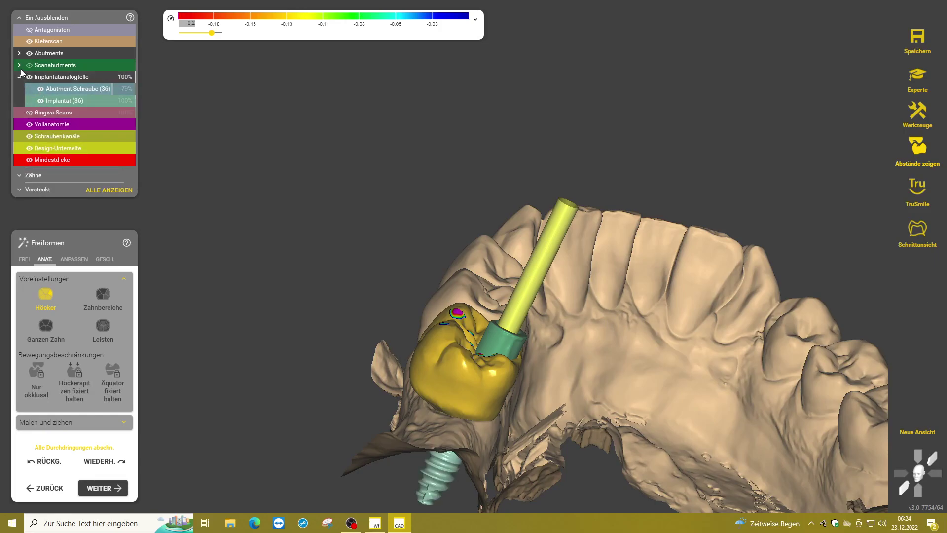
pyautogui.moveTo(202, 155); pyautogui.dragTo(123, 222, button='right')
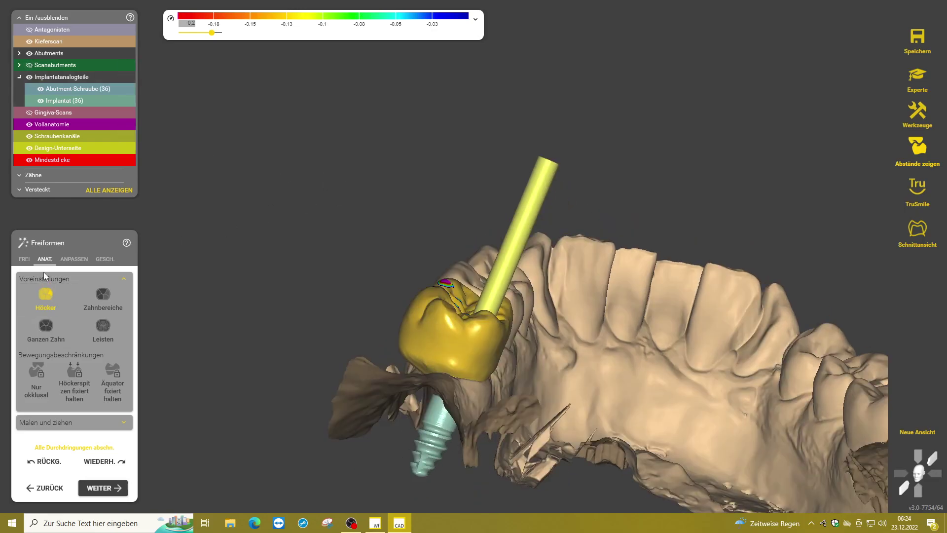
pyautogui.click(23, 258)
pyautogui.click(103, 296)
# Hide the screw channels and orbit around the tooth 36 crown to inspect it.
pyautogui.moveTo(353, 359); pyautogui.dragTo(321, 332, button='right')
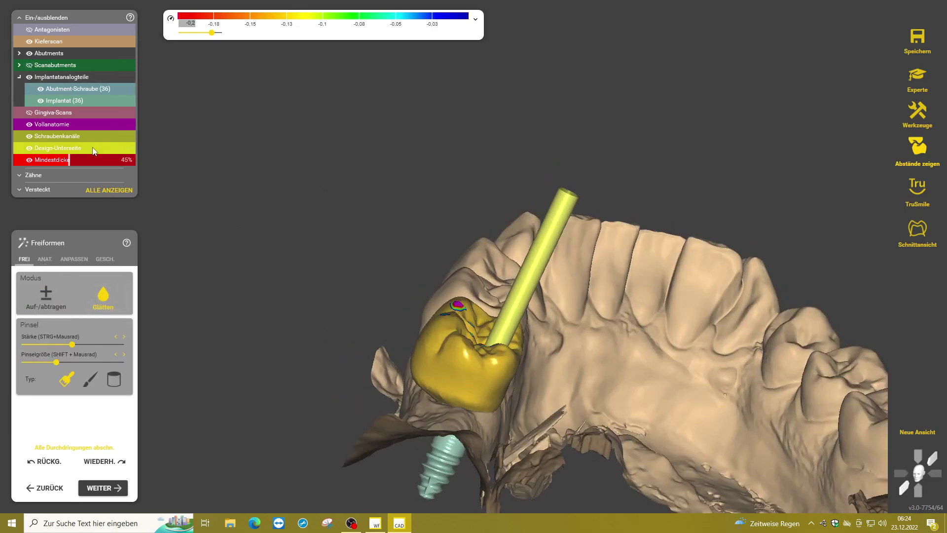
pyautogui.moveTo(291, 176)
pyautogui.mouseDown(button='right')
pyautogui.moveTo(328, 184)
pyautogui.moveTo(312, 147)
pyautogui.mouseUp(button='right')
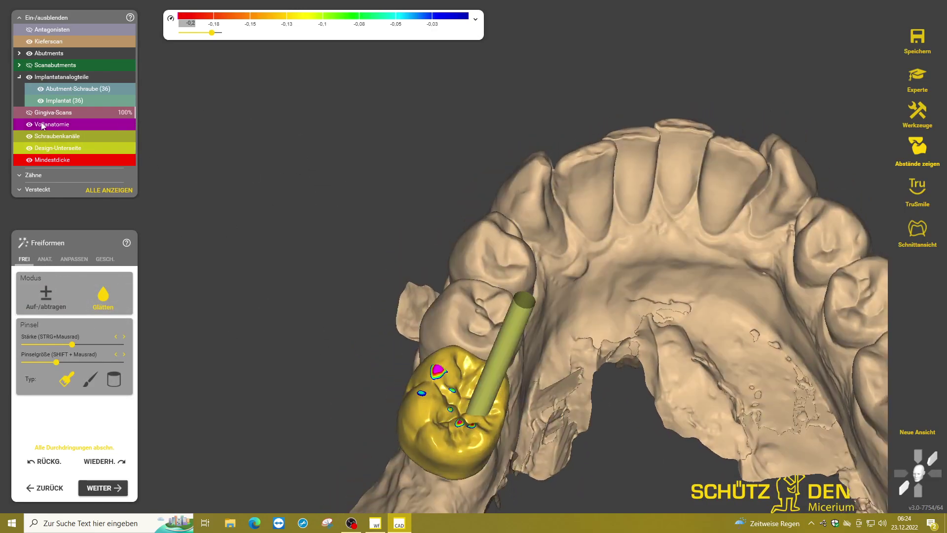
pyautogui.click(30, 136)
pyautogui.moveTo(409, 316); pyautogui.dragTo(423, 365, button='right')
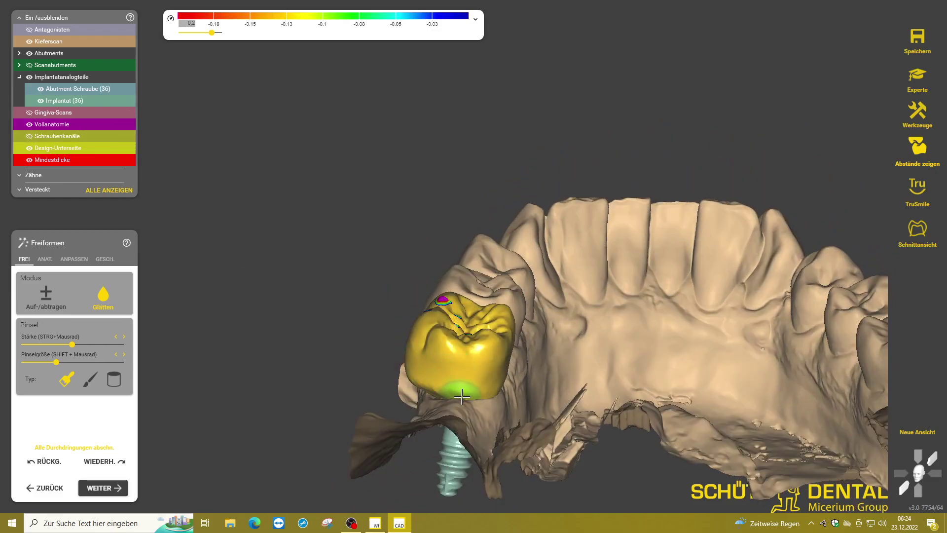
pyautogui.moveTo(479, 393)
pyautogui.mouseDown(button='right')
pyautogui.moveTo(370, 370)
pyautogui.moveTo(439, 380)
pyautogui.moveTo(555, 433)
pyautogui.mouseUp(button='right')
pyautogui.moveTo(514, 399)
pyautogui.mouseDown(button='right')
pyautogui.moveTo(526, 410)
pyautogui.moveTo(505, 385)
pyautogui.mouseUp(button='right')
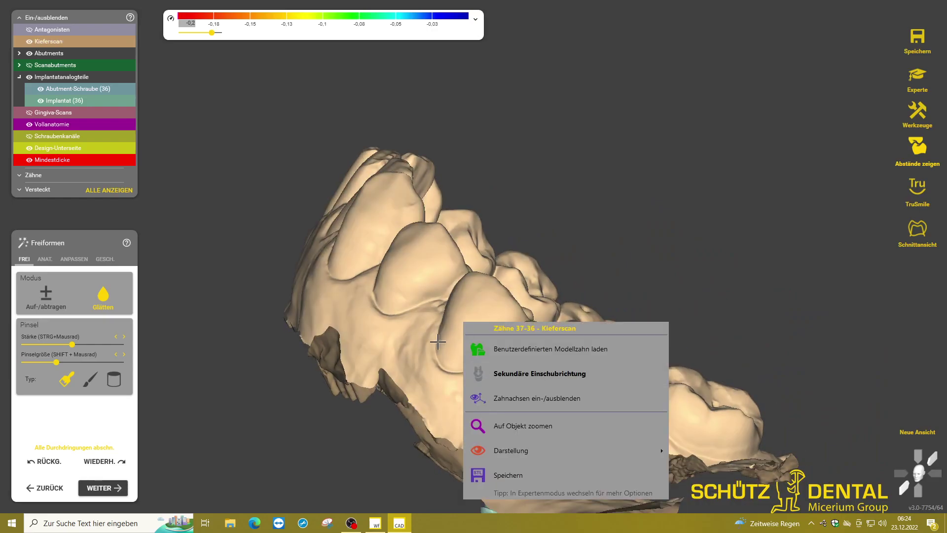
pyautogui.click(452, 358)
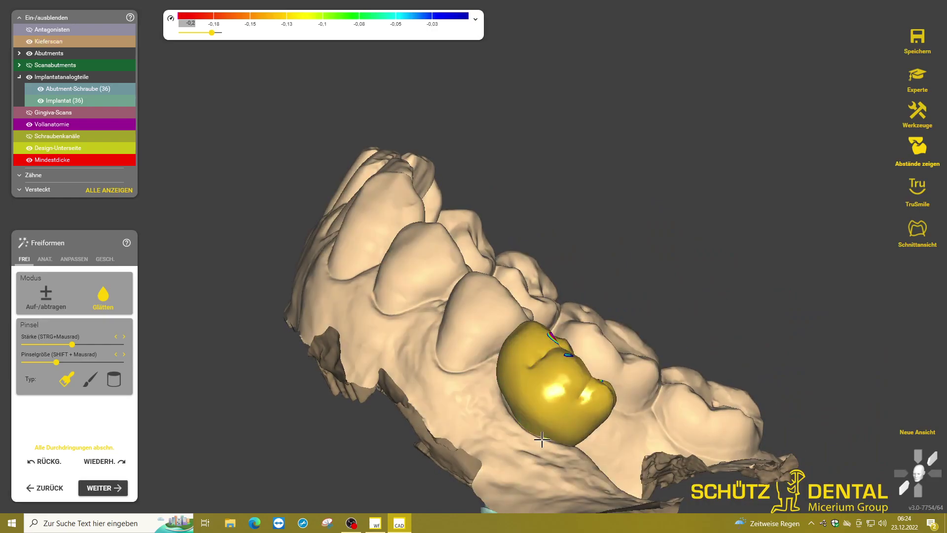
pyautogui.moveTo(469, 402)
pyautogui.mouseDown(button='right')
pyautogui.moveTo(507, 387)
pyautogui.moveTo(476, 364)
pyautogui.mouseUp(button='right')
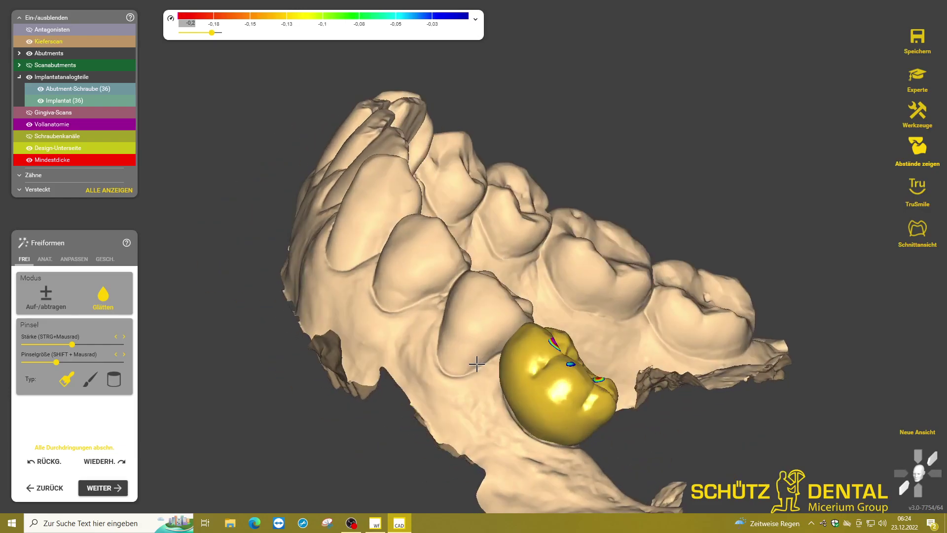
# Fit the crown to its neighbouring teeth with ANPASSEN > Approx.
pyautogui.click(74, 259)
pyautogui.click(96, 294)
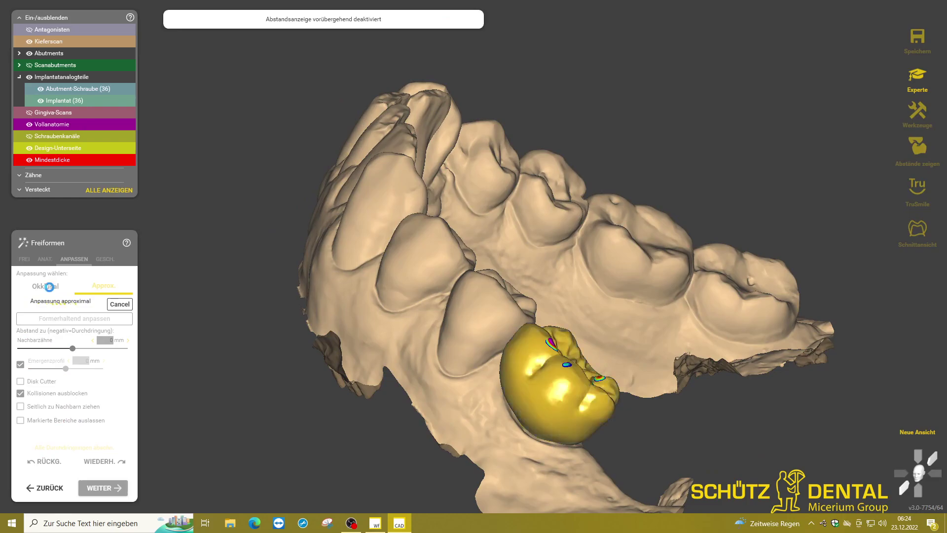
pyautogui.click(46, 286)
pyautogui.moveTo(276, 293)
pyautogui.mouseDown(button='right')
pyautogui.moveTo(457, 258)
pyautogui.moveTo(398, 257)
pyautogui.mouseUp(button='right')
# Return to FREI sculpting and choose the tooth-region anatomical preset.
pyautogui.click(24, 259)
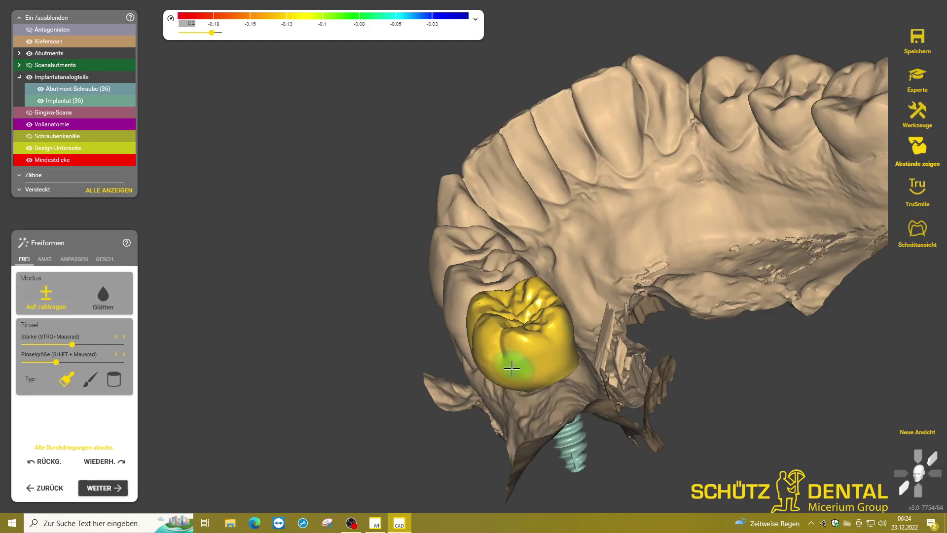
pyautogui.moveTo(511, 368)
pyautogui.mouseDown(button='right')
pyautogui.moveTo(469, 376)
pyautogui.moveTo(527, 402)
pyautogui.mouseUp(button='right')
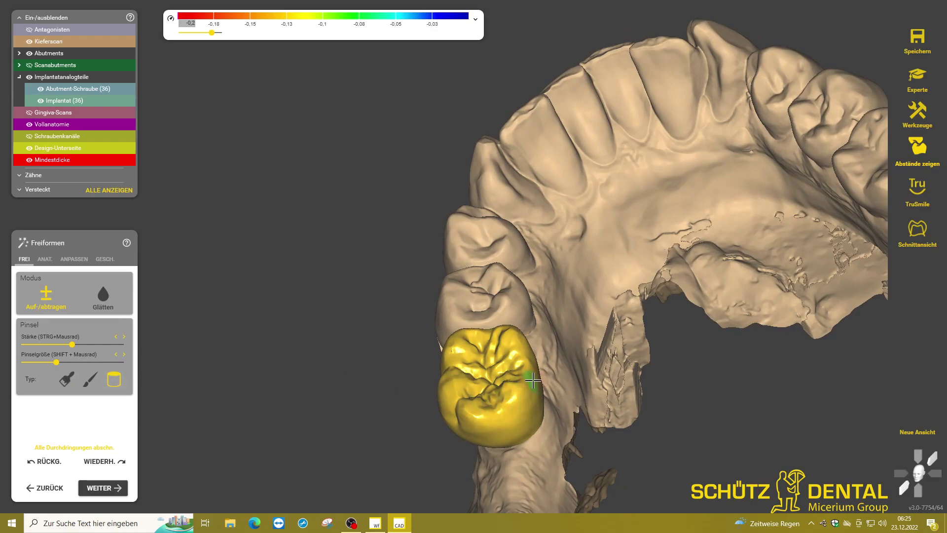
pyautogui.moveTo(533, 379)
pyautogui.mouseDown(button='right')
pyautogui.moveTo(503, 412)
pyautogui.moveTo(498, 392)
pyautogui.moveTo(464, 394)
pyautogui.moveTo(478, 362)
pyautogui.moveTo(515, 392)
pyautogui.mouseUp(button='right')
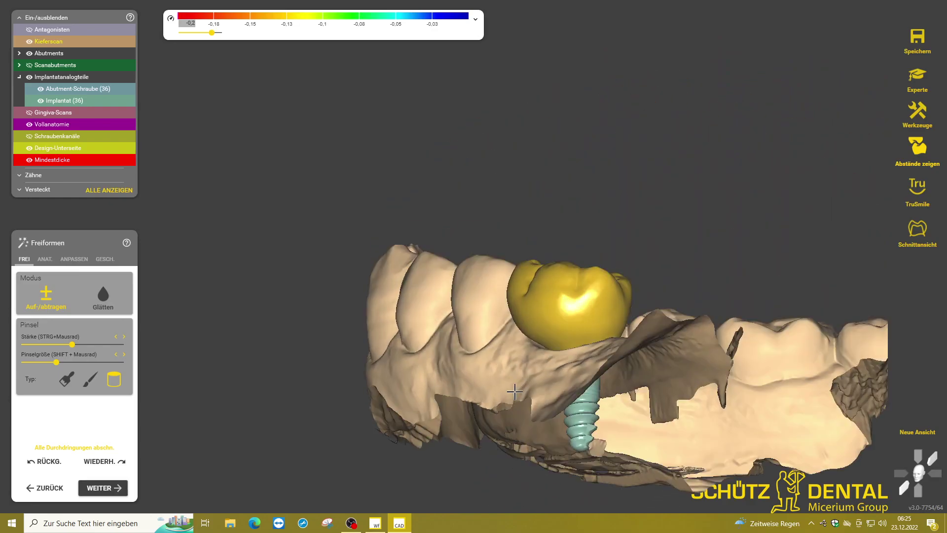
pyautogui.moveTo(596, 342); pyautogui.dragTo(435, 309, button='right')
pyautogui.click(44, 259)
pyautogui.click(103, 296)
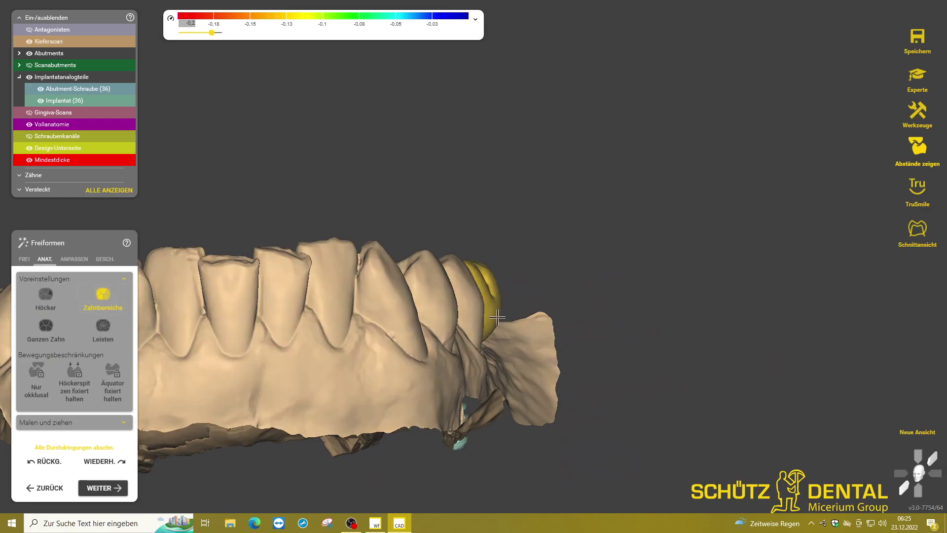
# Sculpt the crown with the Auf-/abtragen brush, then switch to smoothing with Shift.
pyautogui.click(25, 259)
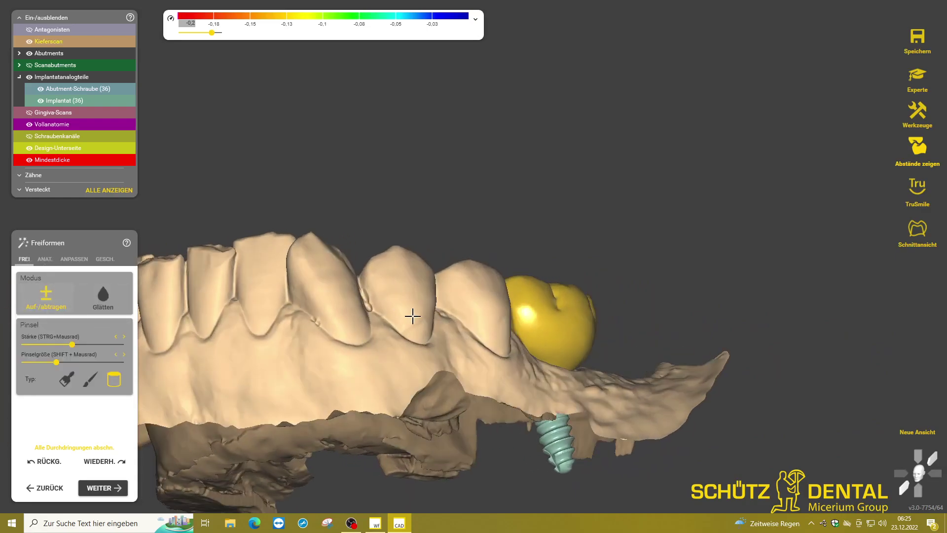
pyautogui.moveTo(613, 364); pyautogui.dragTo(564, 368, button='right')
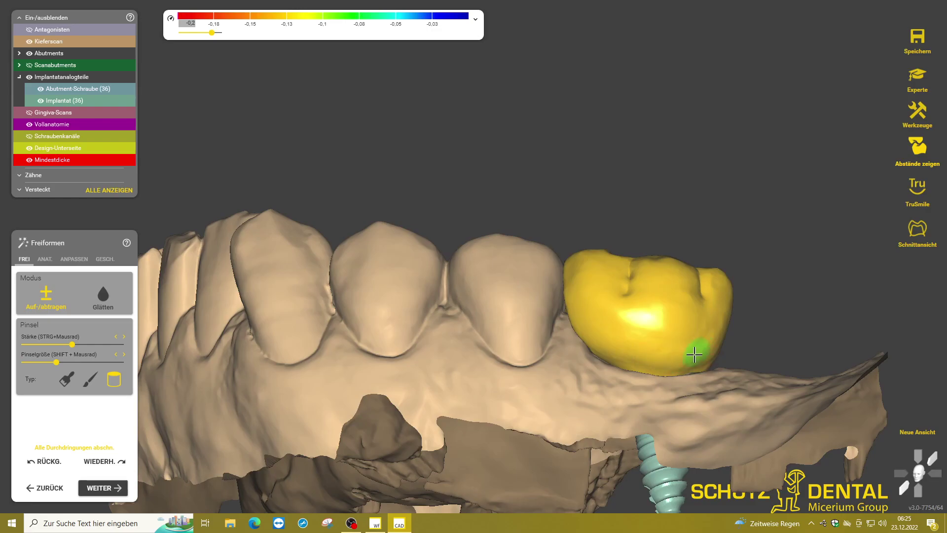
pyautogui.moveTo(649, 358); pyautogui.dragTo(527, 325, button='right')
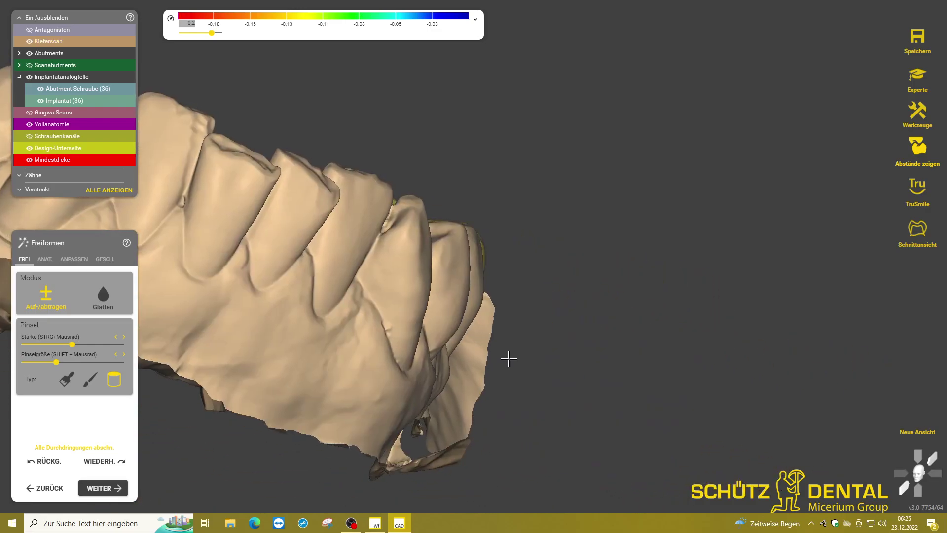
pyautogui.moveTo(578, 341)
pyautogui.mouseDown(button='right')
pyautogui.moveTo(574, 382)
pyautogui.moveTo(487, 330)
pyautogui.mouseUp(button='right')
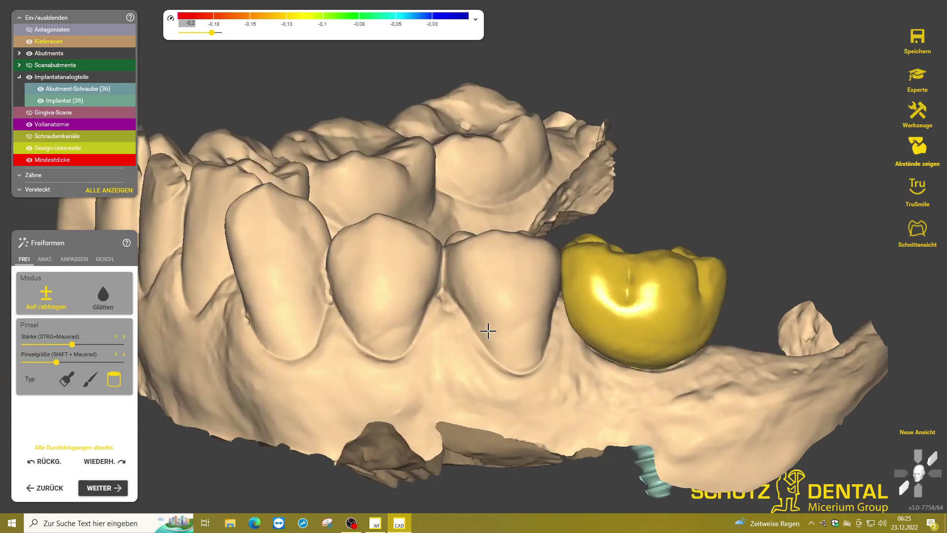
pyautogui.press('shift')
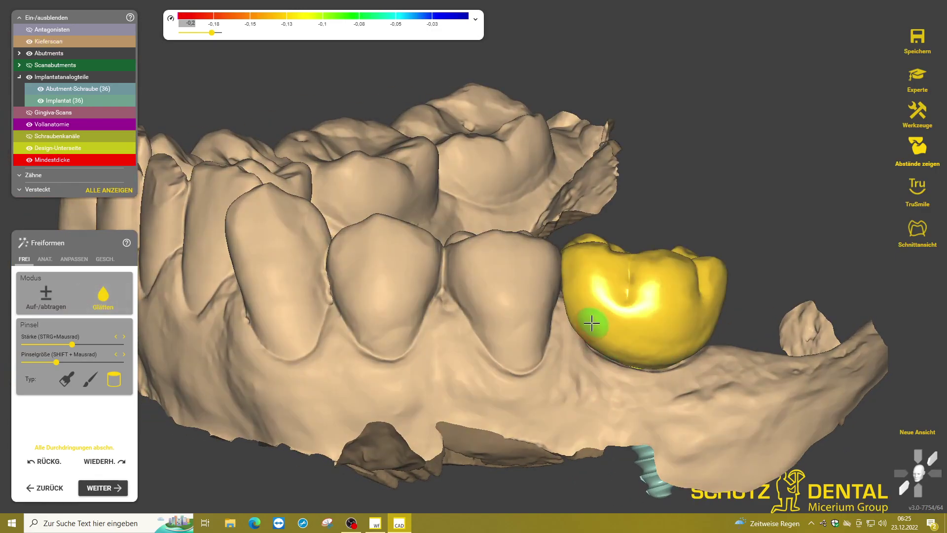
pyautogui.moveTo(611, 355)
pyautogui.mouseDown(button='right')
pyautogui.moveTo(345, 318)
pyautogui.moveTo(361, 280)
pyautogui.mouseUp(button='right')
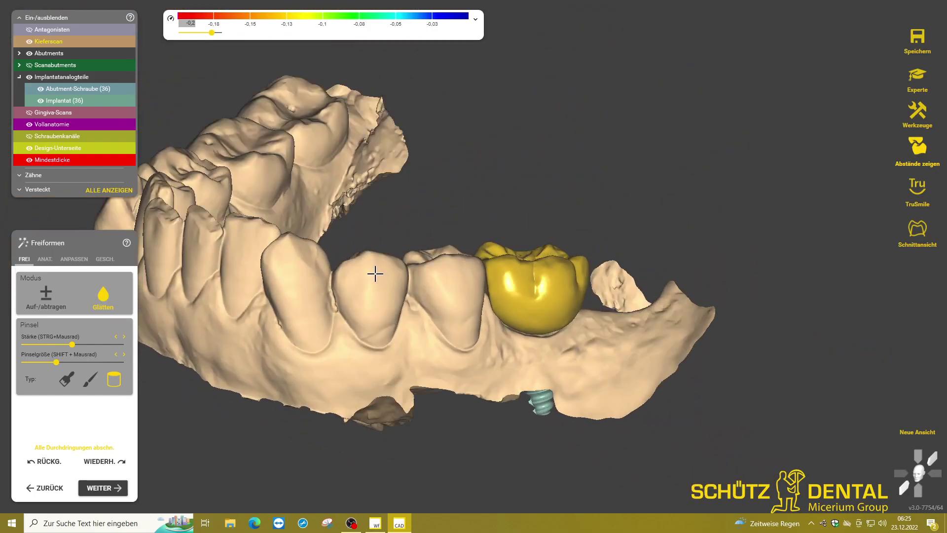
# Compute the secondary insertion direction and advance to Abutment-Design.
pyautogui.click(103, 488)
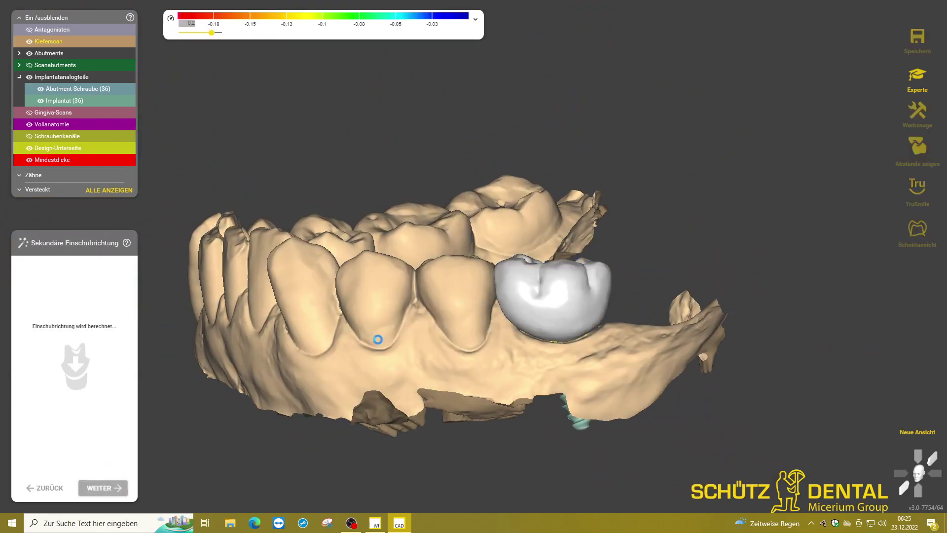
pyautogui.moveTo(289, 277)
pyautogui.mouseDown(button='right')
pyautogui.moveTo(519, 328)
pyautogui.moveTo(477, 375)
pyautogui.mouseUp(button='right')
pyautogui.scroll(3, 519, 328)
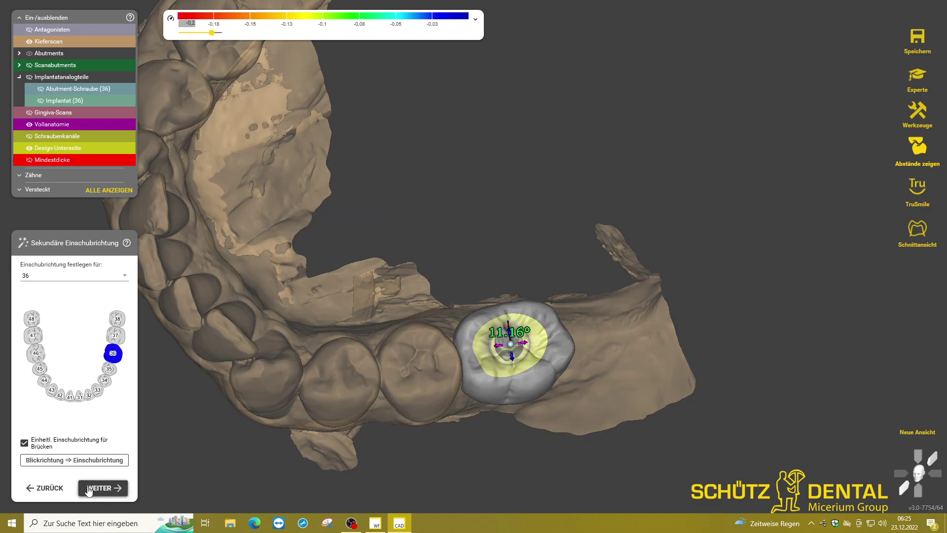
pyautogui.click(102, 488)
pyautogui.moveTo(443, 296)
pyautogui.mouseDown(button='right')
pyautogui.moveTo(472, 287)
pyautogui.moveTo(430, 257)
pyautogui.mouseUp(button='right')
pyautogui.scroll(3, 472, 287)
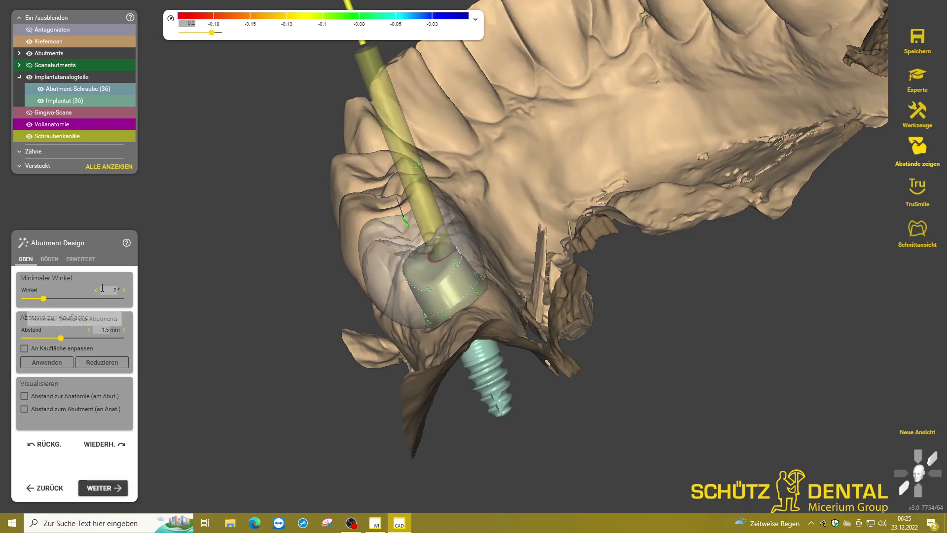
# Lower the abutment's minimum Winkel to 0,6° and inspect the abutment from all sides.
pyautogui.moveTo(44, 299); pyautogui.dragTo(36, 299)
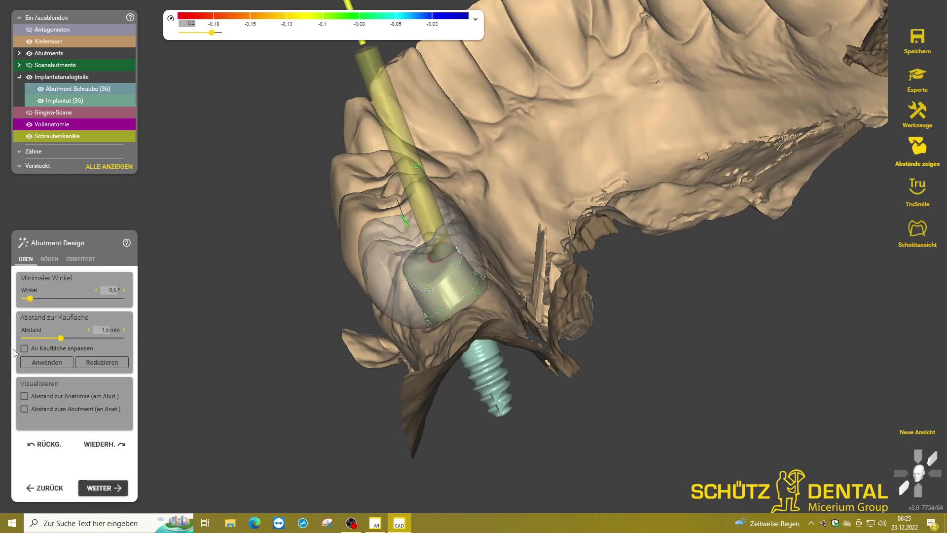
pyautogui.scroll(3, 427, 302)
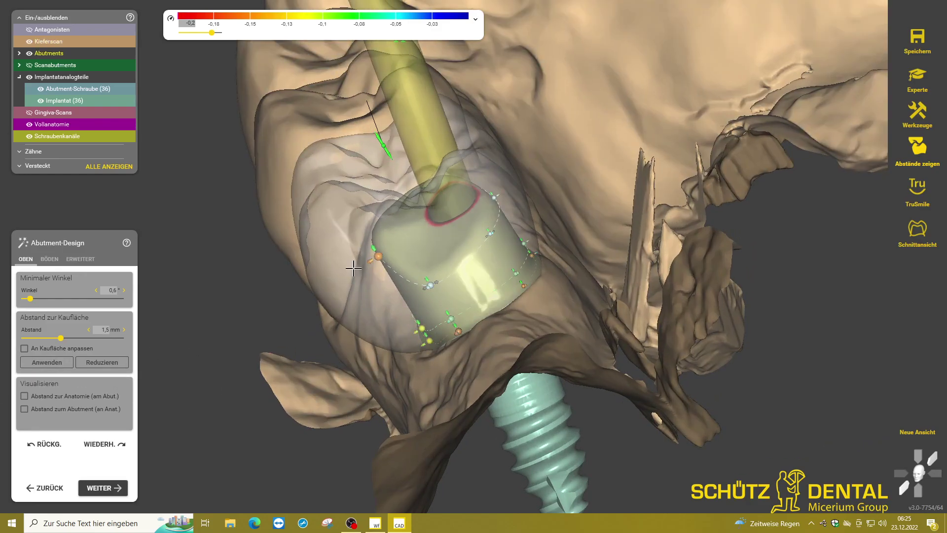
pyautogui.moveTo(415, 266)
pyautogui.mouseDown(button='right')
pyautogui.moveTo(326, 279)
pyautogui.moveTo(330, 229)
pyautogui.moveTo(389, 192)
pyautogui.moveTo(372, 200)
pyautogui.moveTo(372, 98)
pyautogui.moveTo(359, 232)
pyautogui.moveTo(338, 312)
pyautogui.mouseUp(button='right')
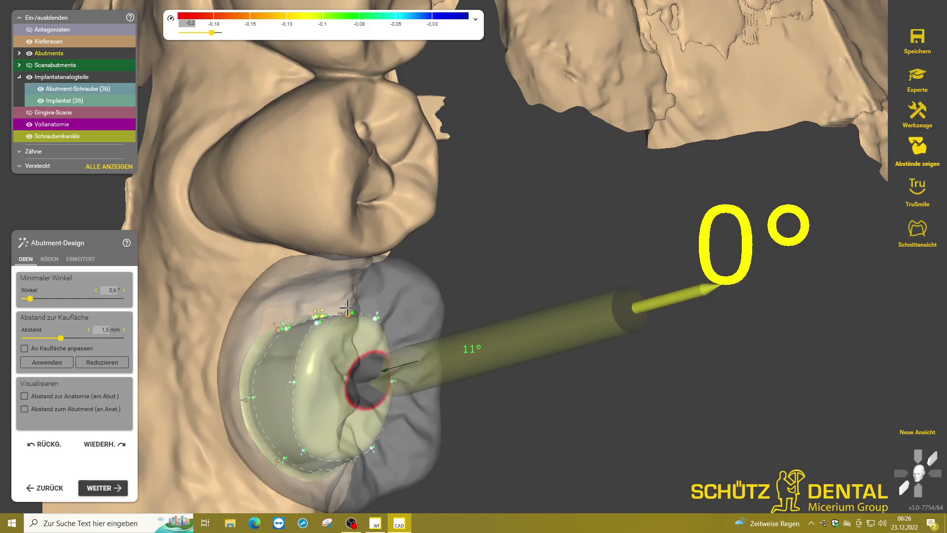
pyautogui.moveTo(347, 309); pyautogui.dragTo(299, 384, button='right')
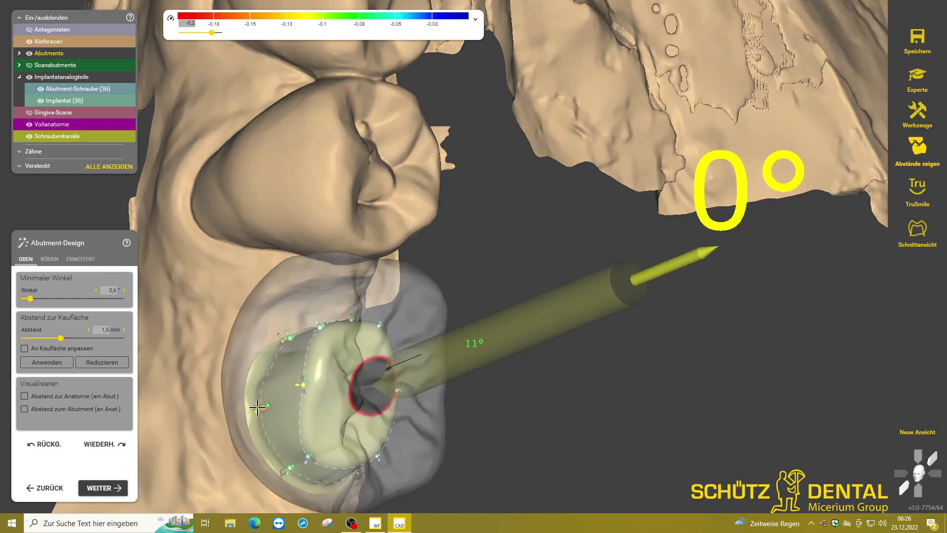
pyautogui.moveTo(249, 392)
pyautogui.mouseDown(button='right')
pyautogui.moveTo(222, 380)
pyautogui.moveTo(321, 383)
pyautogui.moveTo(222, 419)
pyautogui.moveTo(134, 471)
pyautogui.mouseUp(button='right')
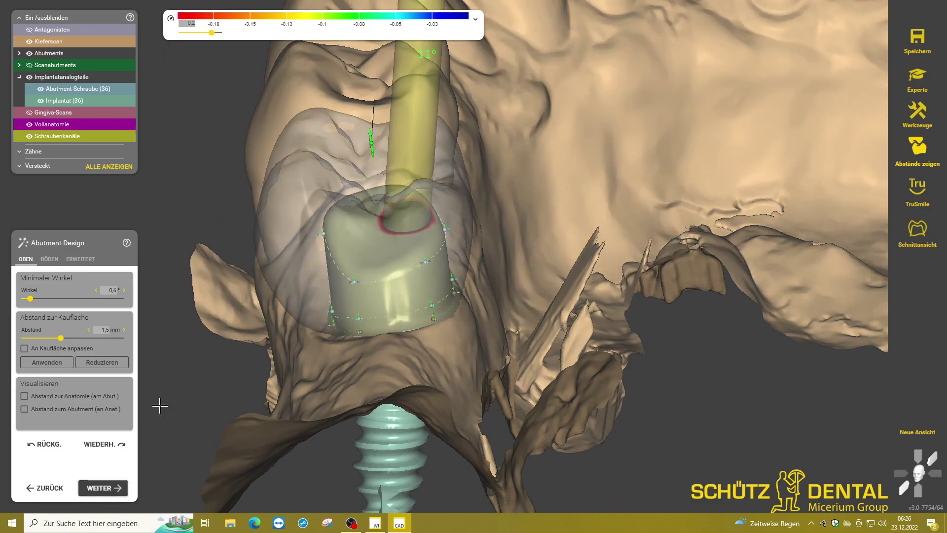
pyautogui.moveTo(160, 406)
pyautogui.mouseDown(button='right')
pyautogui.moveTo(306, 275)
pyautogui.moveTo(361, 298)
pyautogui.mouseUp(button='right')
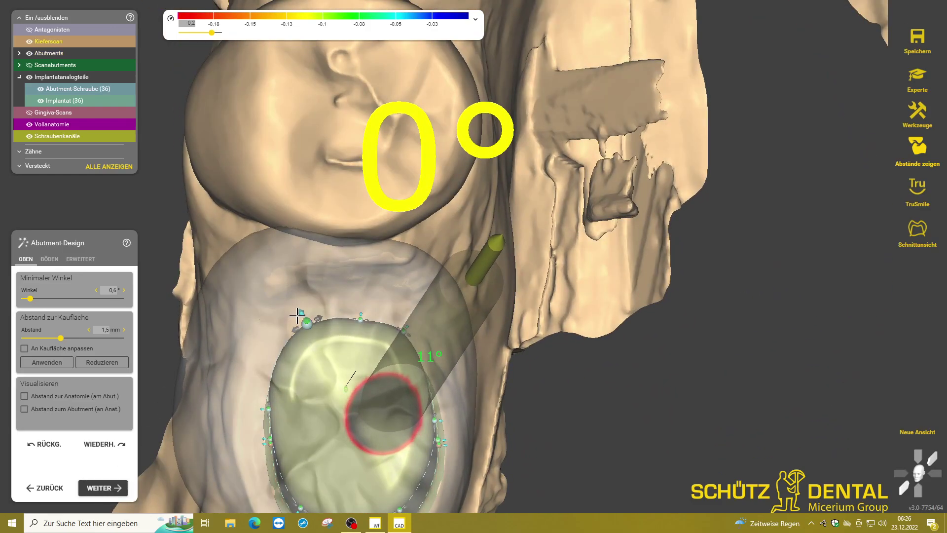
pyautogui.moveTo(359, 310)
pyautogui.mouseDown(button='right')
pyautogui.moveTo(347, 277)
pyautogui.moveTo(353, 247)
pyautogui.mouseUp(button='right')
pyautogui.moveTo(296, 221); pyautogui.dragTo(298, 232, button='right')
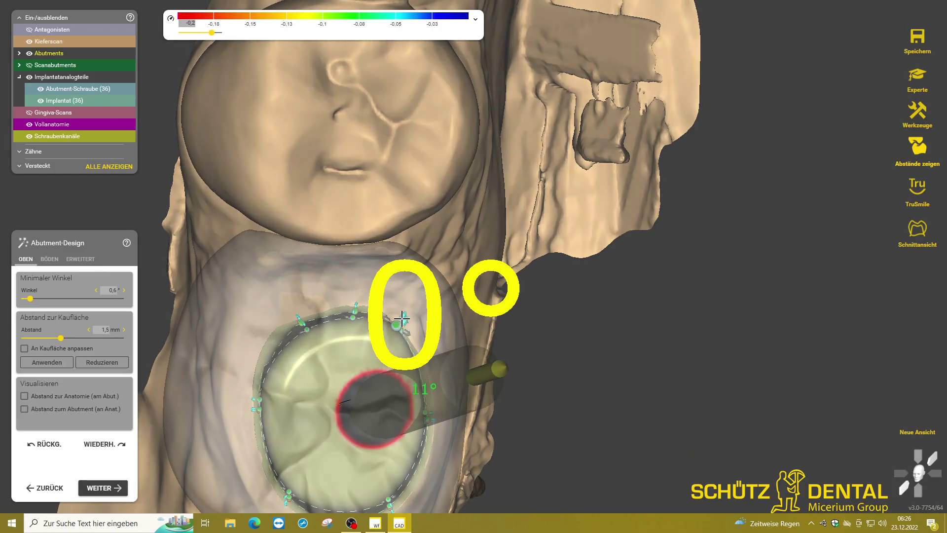
pyautogui.moveTo(400, 315)
pyautogui.mouseDown(button='right')
pyautogui.moveTo(376, 296)
pyautogui.moveTo(134, 509)
pyautogui.mouseUp(button='right')
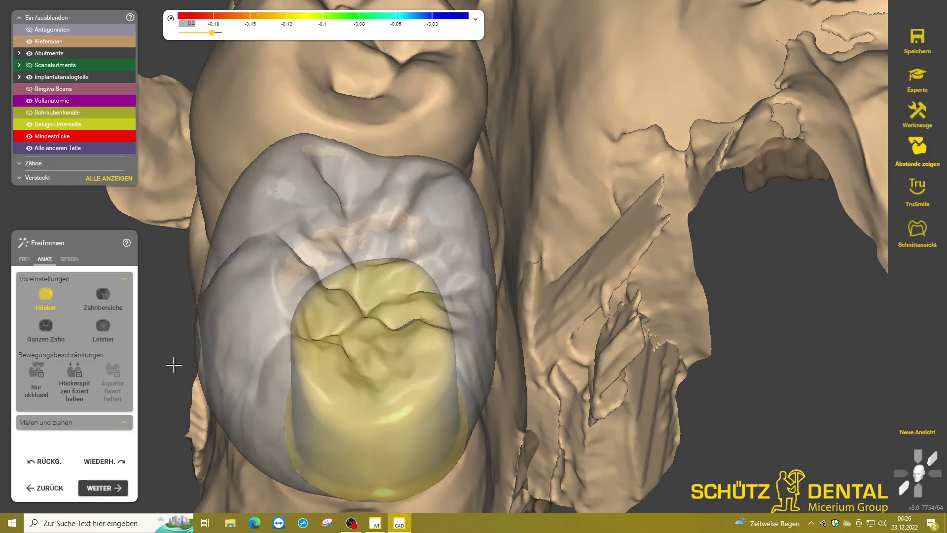
# Show the Antagonisten and hide the Vollanatomie crown layer to view the abutment.
pyautogui.moveTo(173, 363)
pyautogui.mouseDown(button='right')
pyautogui.moveTo(218, 317)
pyautogui.moveTo(186, 285)
pyautogui.moveTo(188, 296)
pyautogui.mouseUp(button='right')
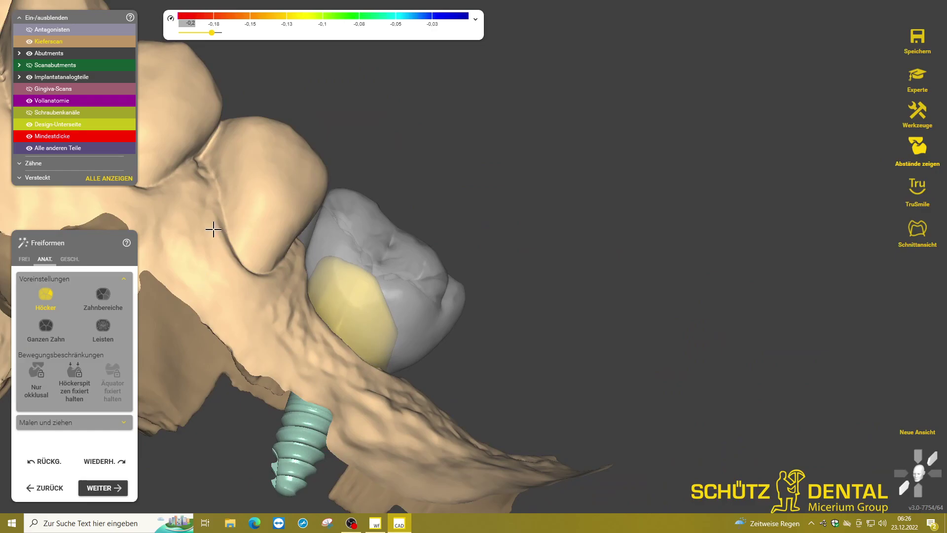
pyautogui.moveTo(213, 229)
pyautogui.mouseDown(button='right')
pyautogui.moveTo(484, 256)
pyautogui.moveTo(311, 197)
pyautogui.moveTo(327, 247)
pyautogui.mouseUp(button='right')
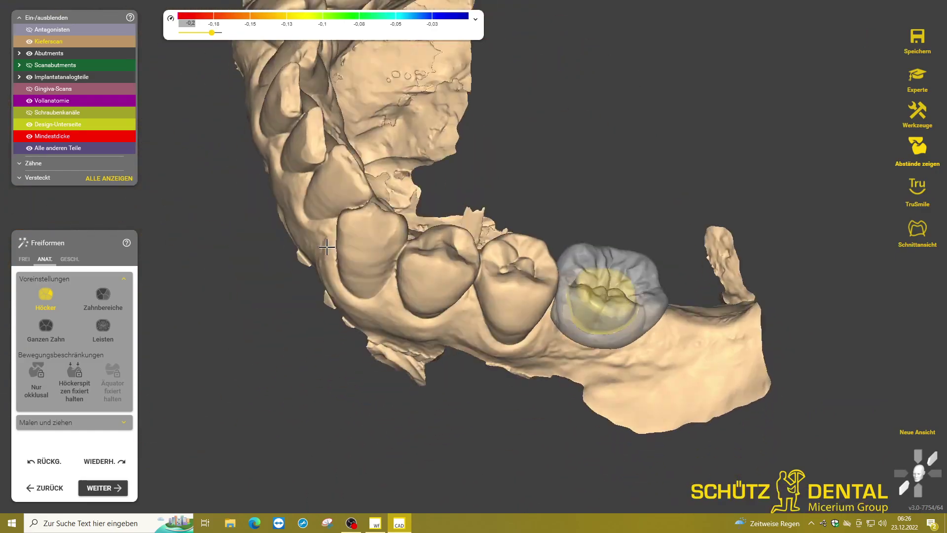
pyautogui.click(30, 30)
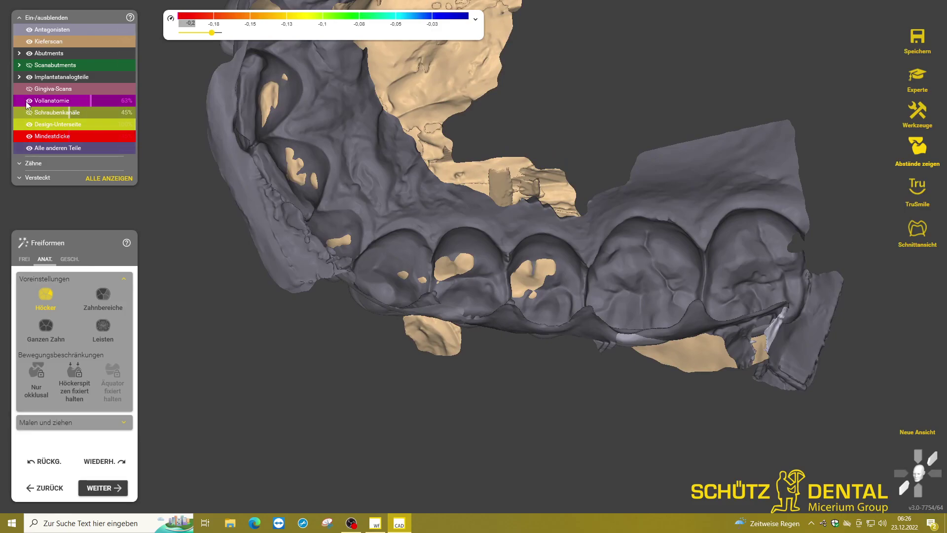
pyautogui.click(29, 101)
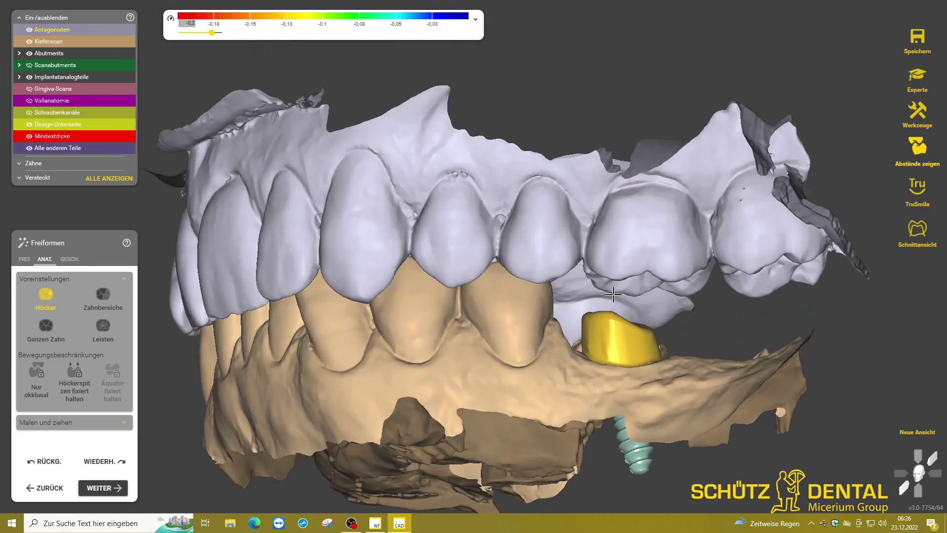
# Raise the abutment's upper margin in Abutment-Design, then complete freeforming and the design.
pyautogui.click(48, 488)
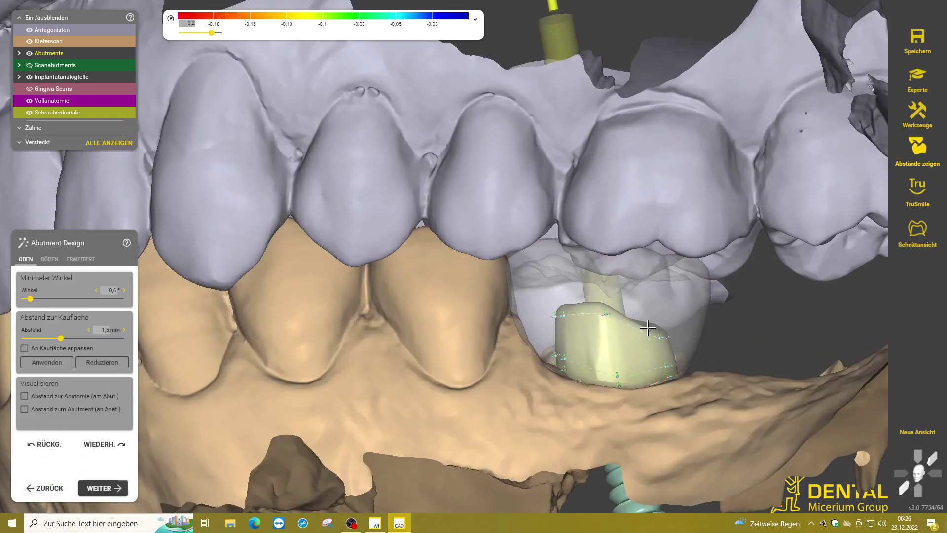
pyautogui.moveTo(658, 329); pyautogui.dragTo(659, 320)
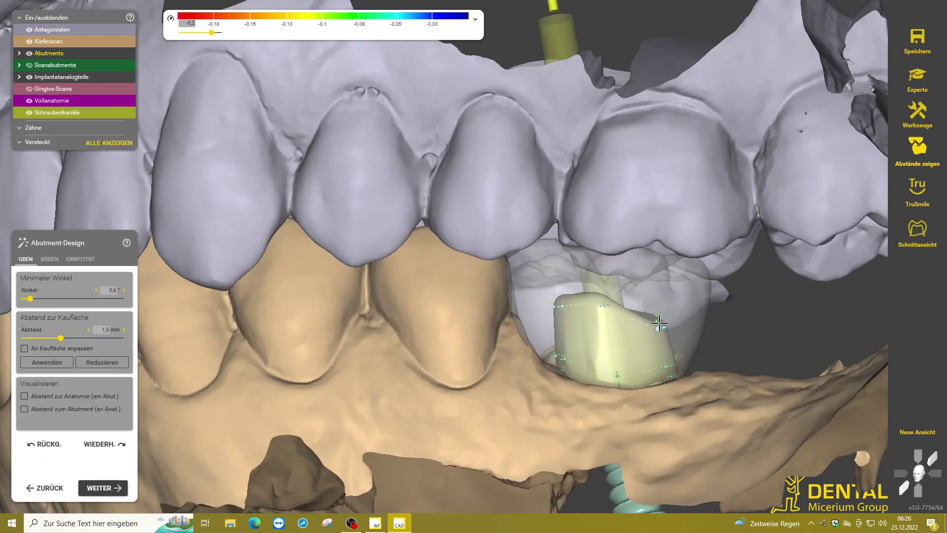
pyautogui.moveTo(605, 327); pyautogui.dragTo(587, 318, button='right')
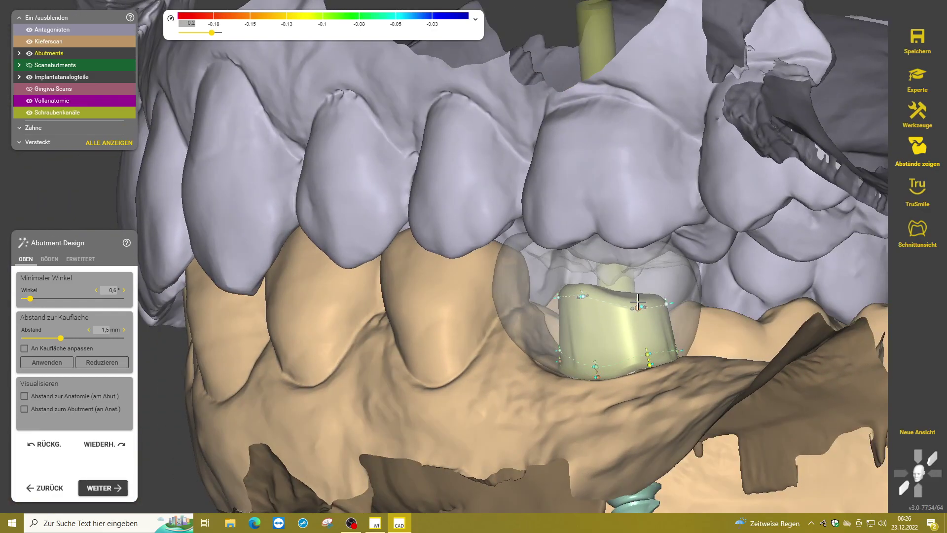
pyautogui.moveTo(637, 301); pyautogui.dragTo(583, 309, button='right')
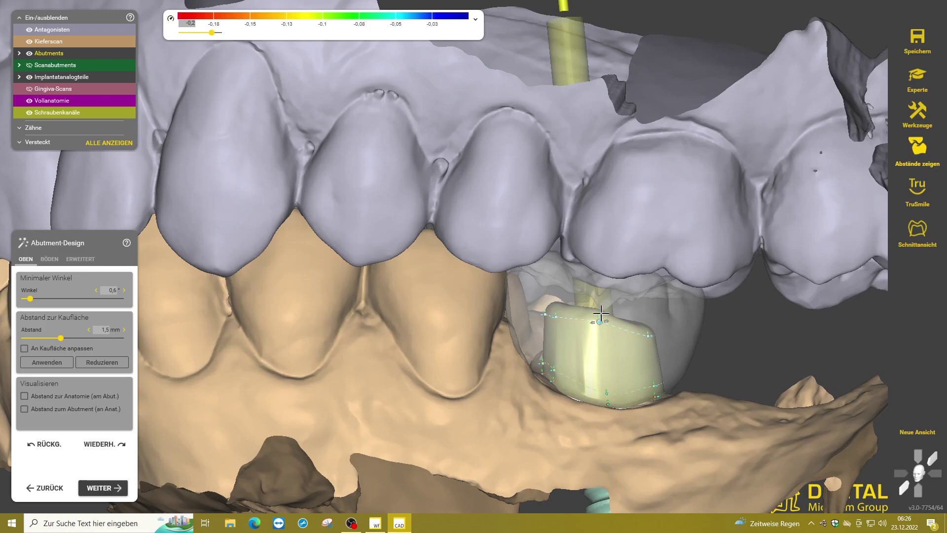
pyautogui.click(100, 490)
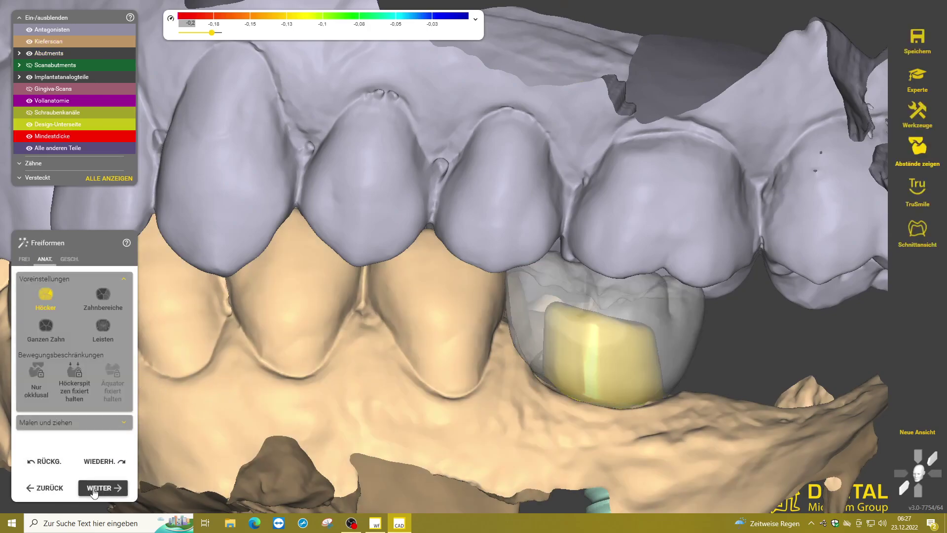
pyautogui.click(94, 488)
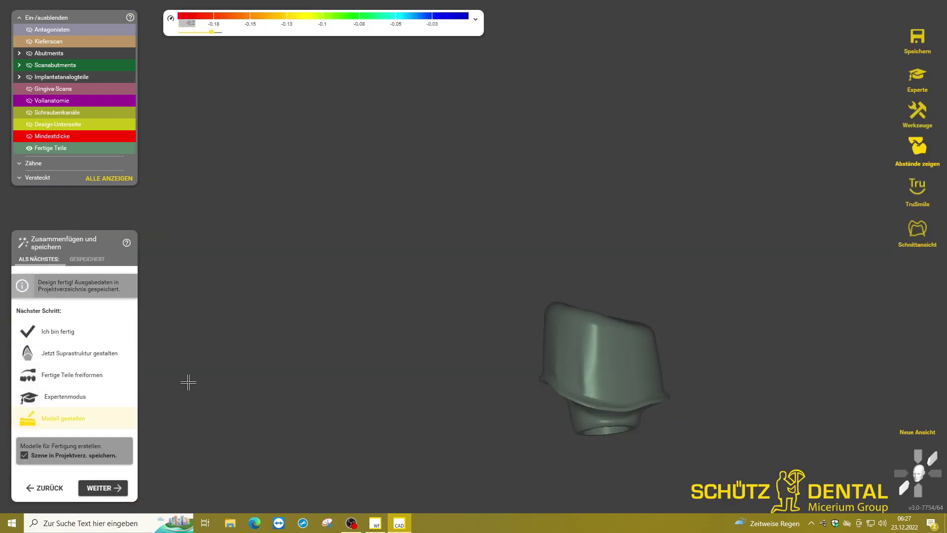
# Show the Antagonisten and Kieferscan again and save the scene over the existing autosave.
pyautogui.moveTo(432, 338); pyautogui.dragTo(305, 278, button='middle')
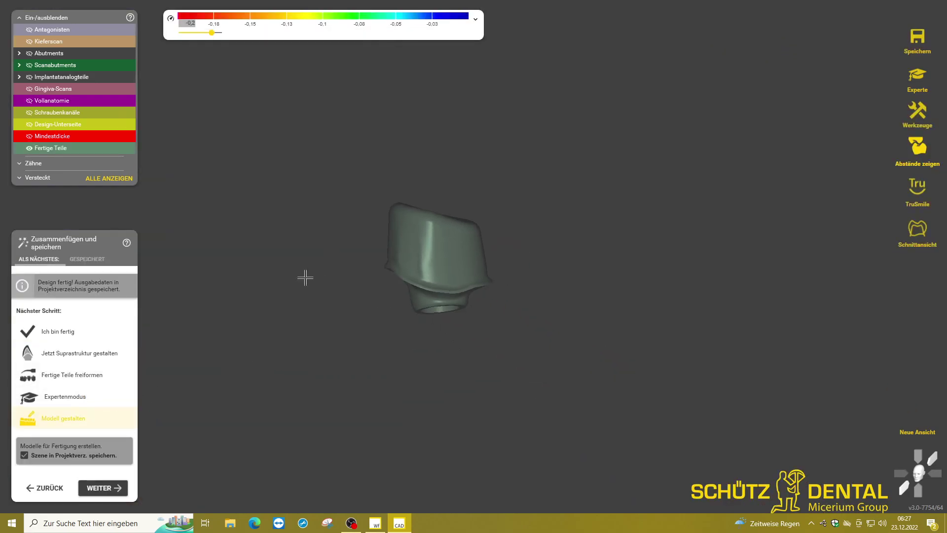
pyautogui.click(29, 30)
pyautogui.scroll(-3, 294, 239)
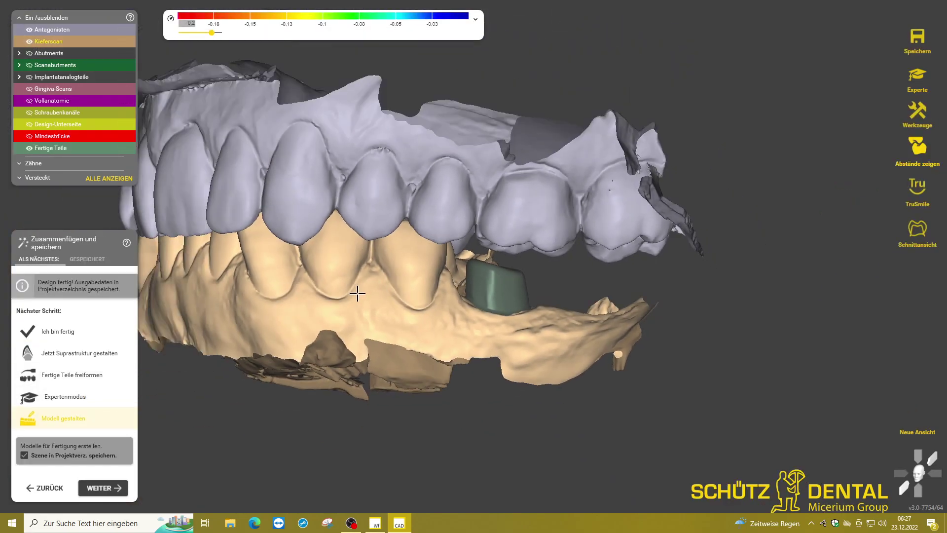
pyautogui.click(93, 489)
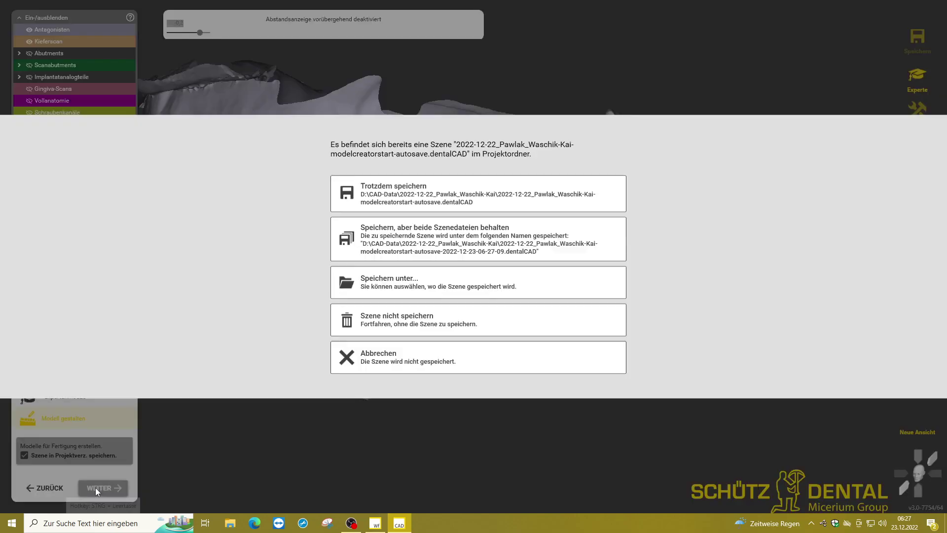
pyautogui.click(377, 191)
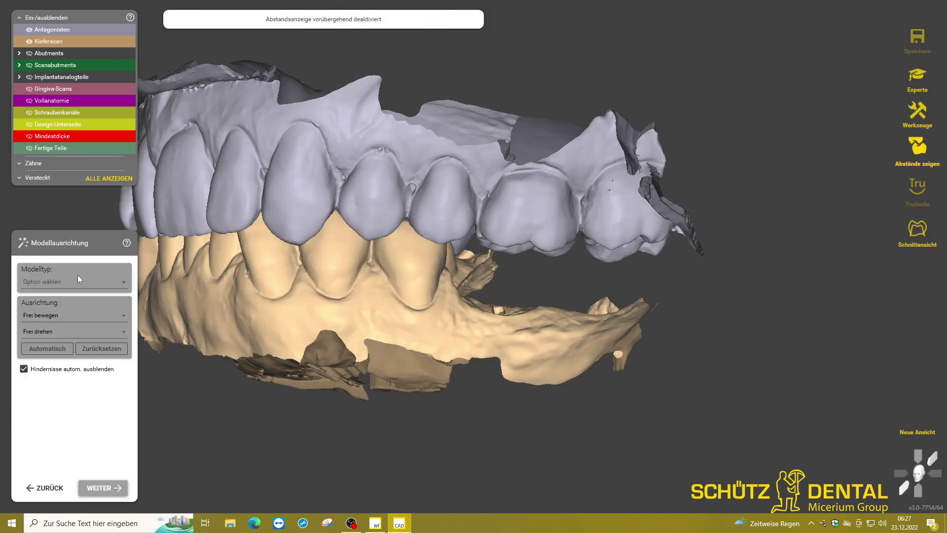
# Set the model type to Plateless model (cutout dies) and tilt the jaws between the height planes.
pyautogui.click(72, 280)
pyautogui.click(66, 312)
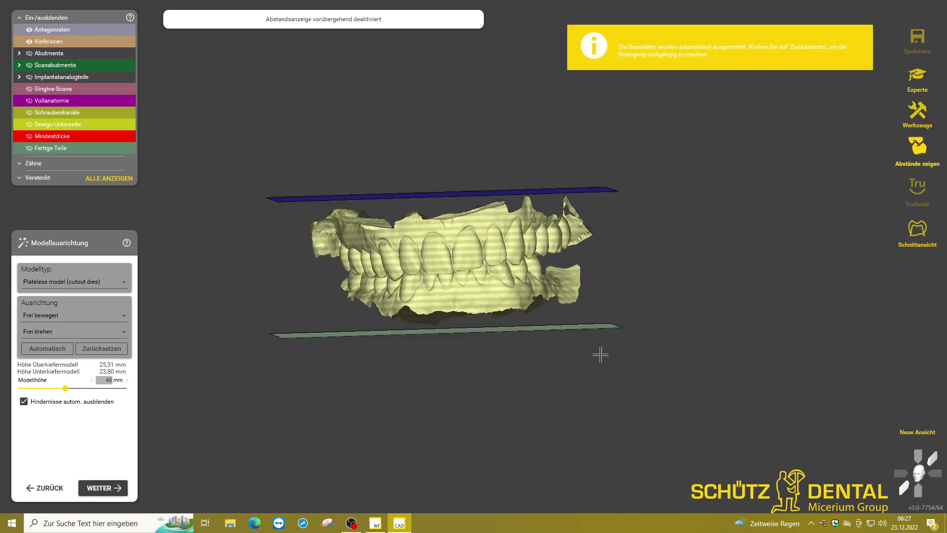
pyautogui.moveTo(419, 279); pyautogui.dragTo(419, 274)
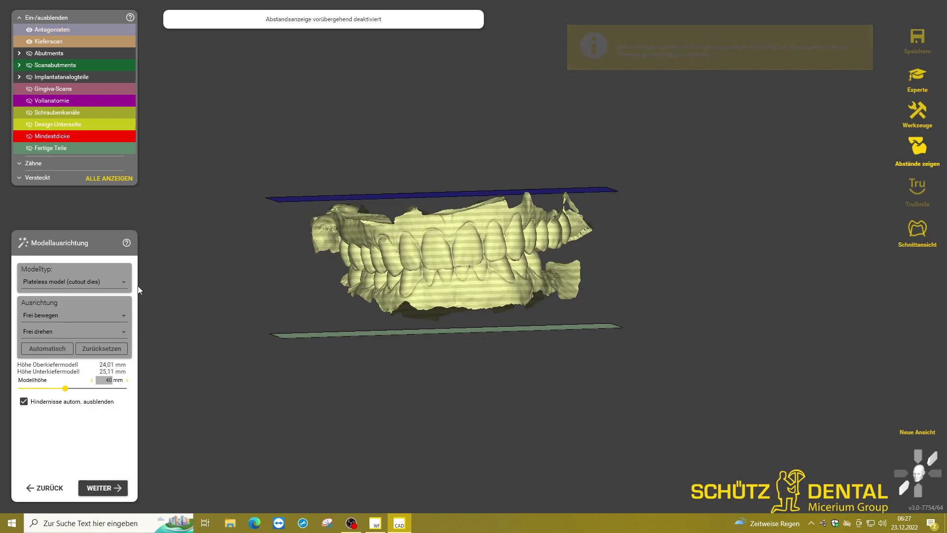
pyautogui.moveTo(402, 264); pyautogui.dragTo(454, 255, button='right')
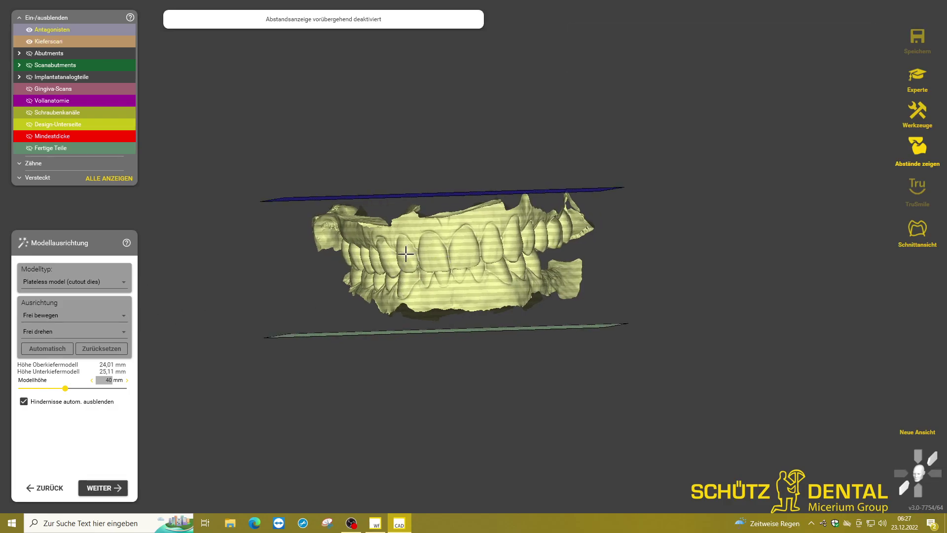
pyautogui.moveTo(224, 256); pyautogui.dragTo(223, 232)
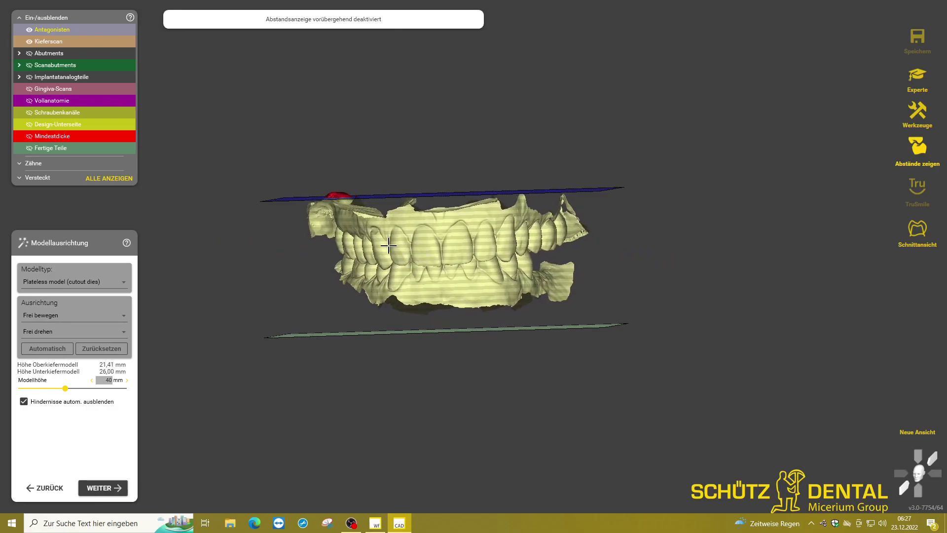
pyautogui.moveTo(389, 245); pyautogui.dragTo(383, 236)
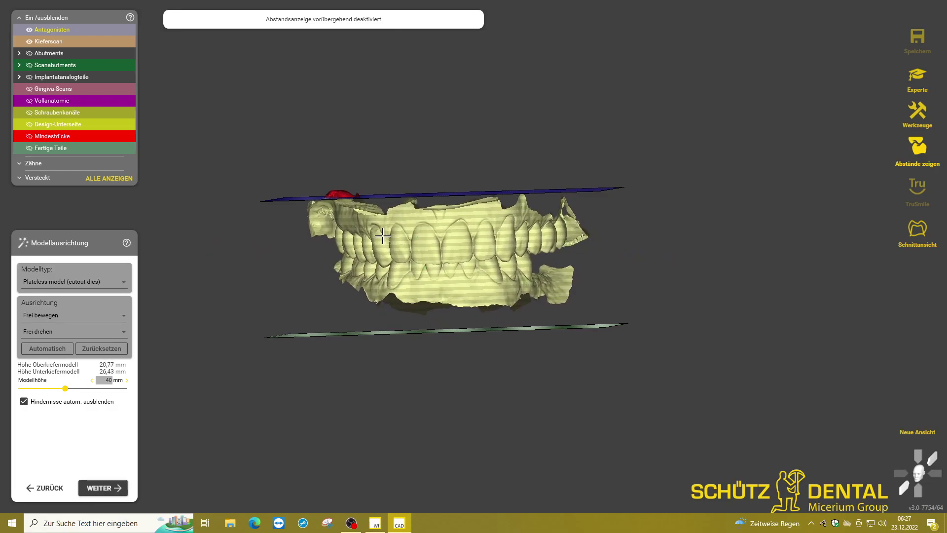
pyautogui.click(108, 487)
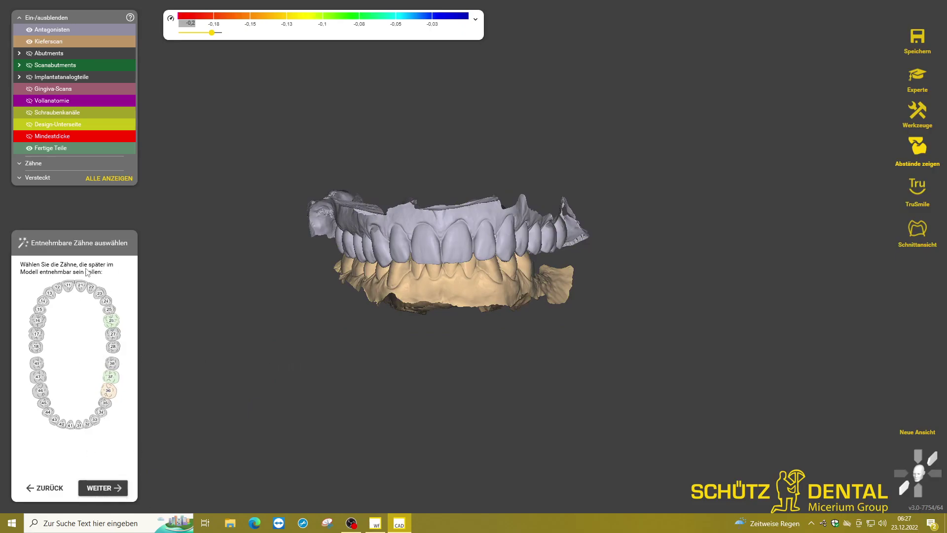
# Add a new gingiva mask outline around implant 36 under MASKEN.
pyautogui.click(98, 495)
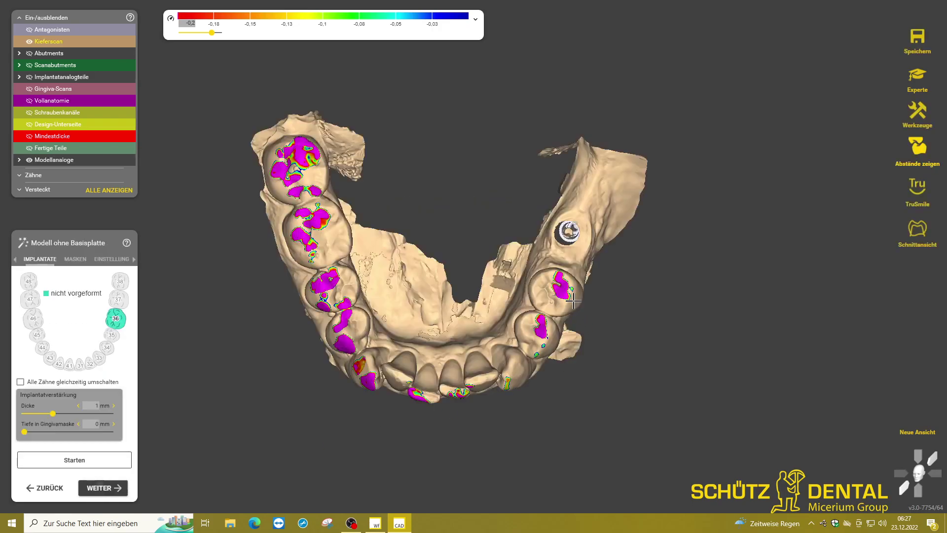
pyautogui.click(74, 260)
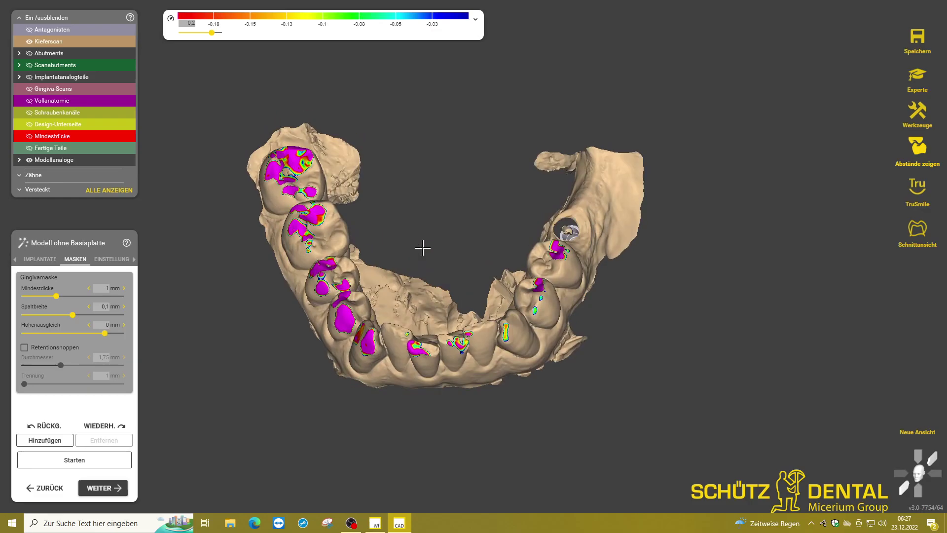
pyautogui.click(45, 440)
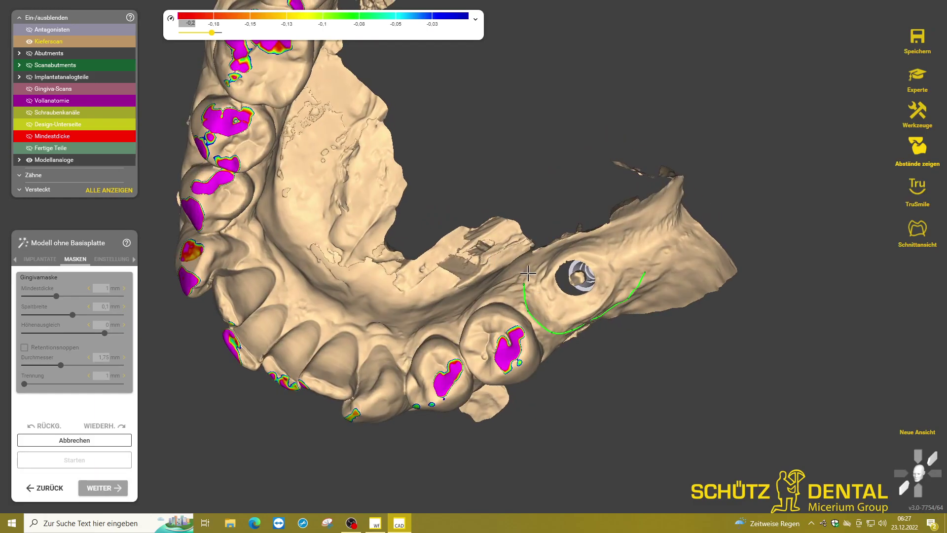
pyautogui.click(643, 271)
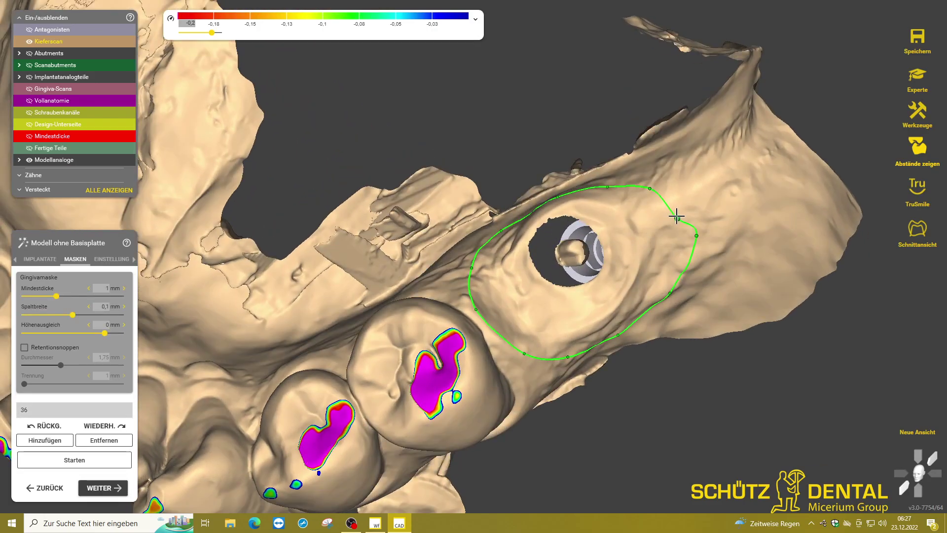
# Refine the mask outline points around implant 36 and start generating the model.
pyautogui.moveTo(690, 262); pyautogui.dragTo(628, 271, button='right')
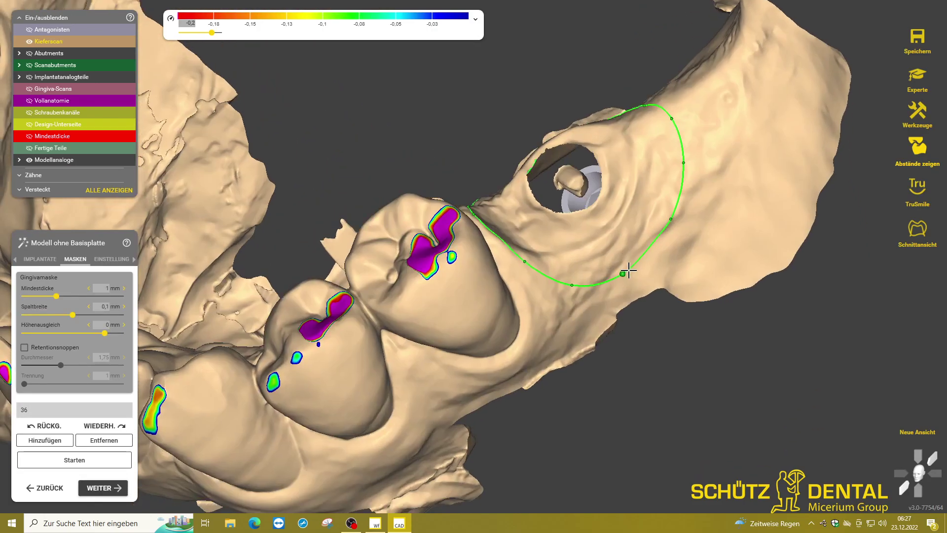
pyautogui.moveTo(619, 270); pyautogui.dragTo(566, 294)
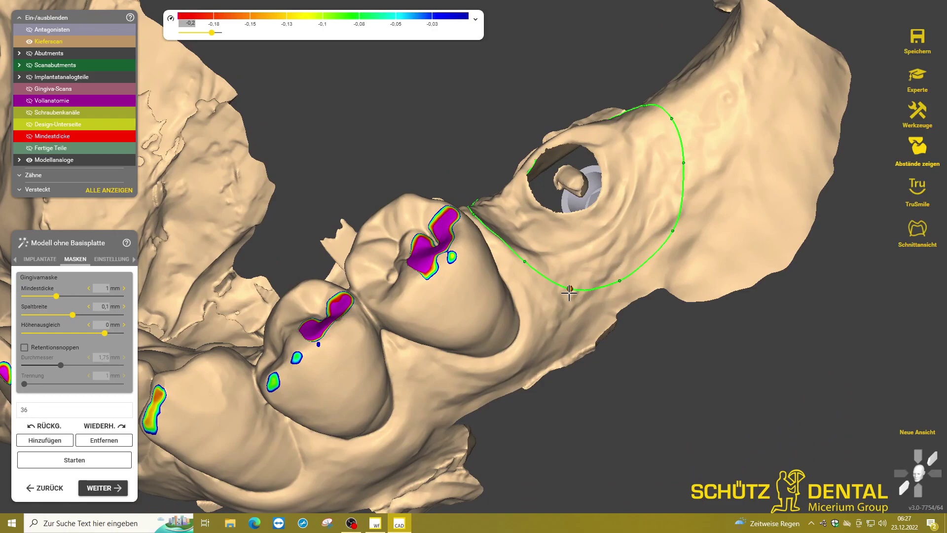
pyautogui.moveTo(538, 272); pyautogui.dragTo(488, 261, button='right')
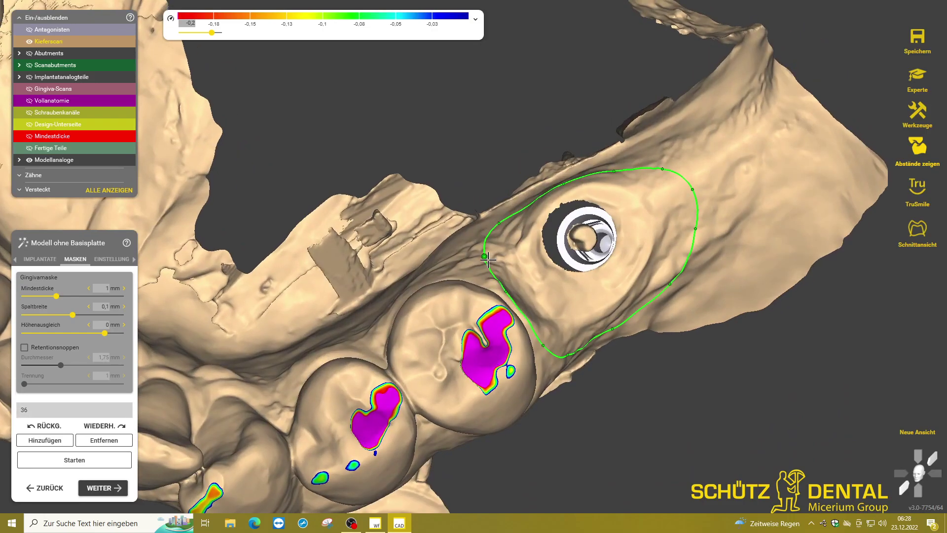
pyautogui.moveTo(505, 294); pyautogui.dragTo(511, 300)
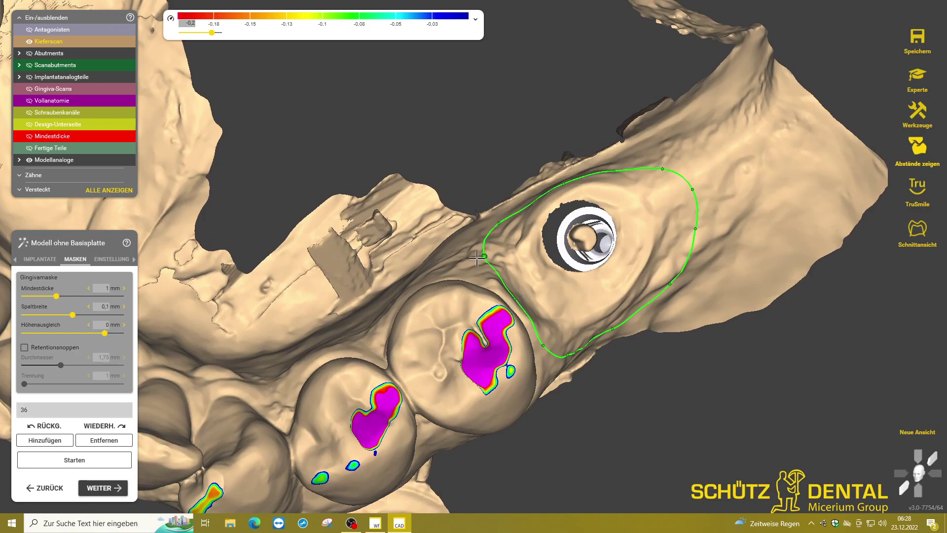
pyautogui.moveTo(494, 266); pyautogui.dragTo(492, 251, button='right')
pyautogui.moveTo(484, 218); pyautogui.dragTo(487, 223)
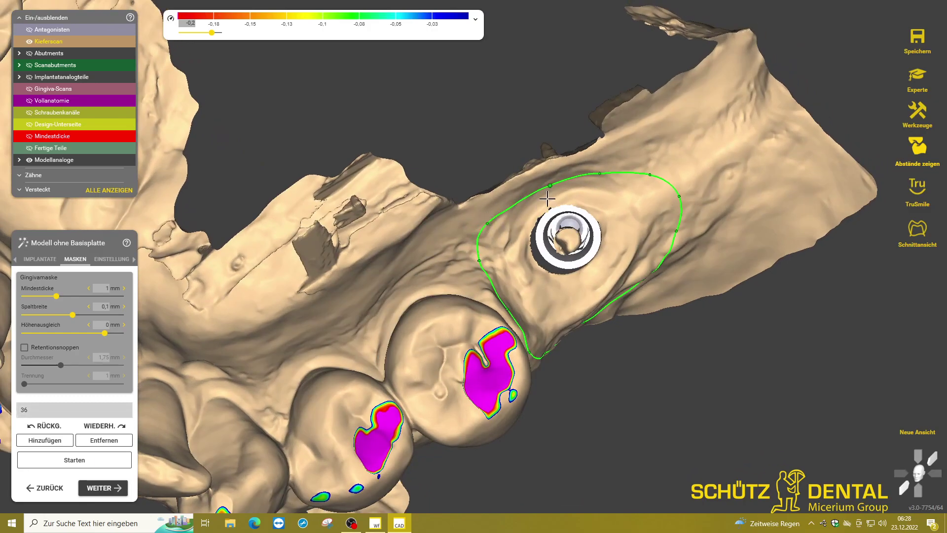
pyautogui.moveTo(549, 183); pyautogui.dragTo(530, 201, button='right')
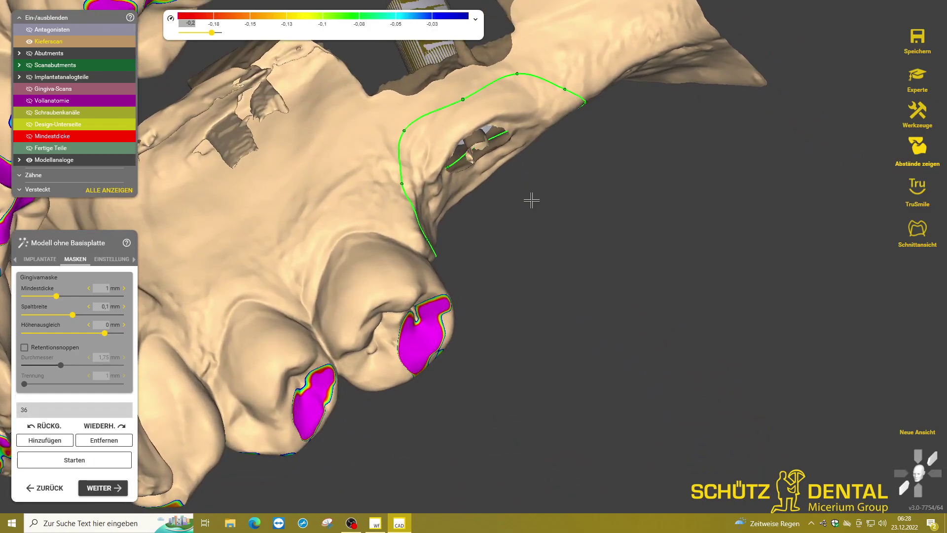
pyautogui.moveTo(451, 91); pyautogui.dragTo(457, 91)
pyautogui.moveTo(457, 91); pyautogui.dragTo(417, 245, button='right')
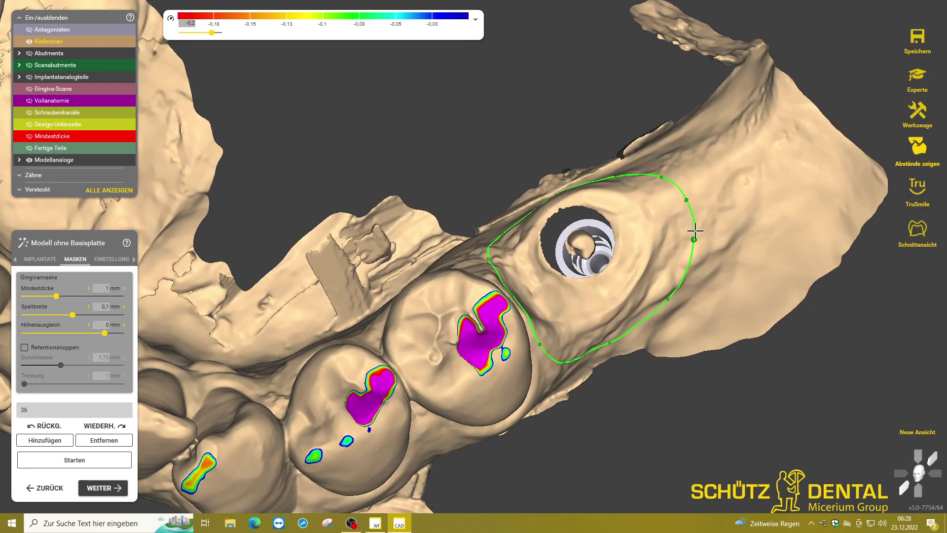
pyautogui.moveTo(691, 237); pyautogui.dragTo(515, 266, button='right')
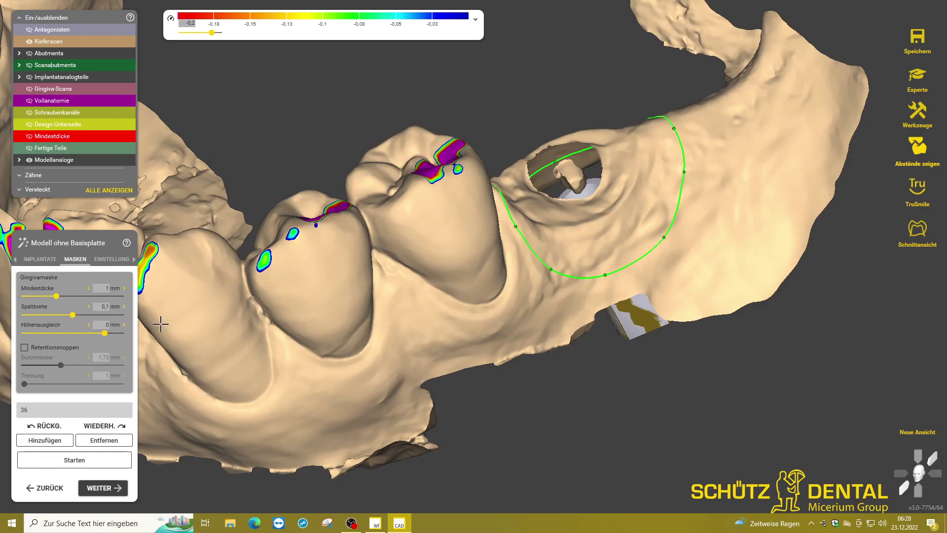
pyautogui.click(74, 459)
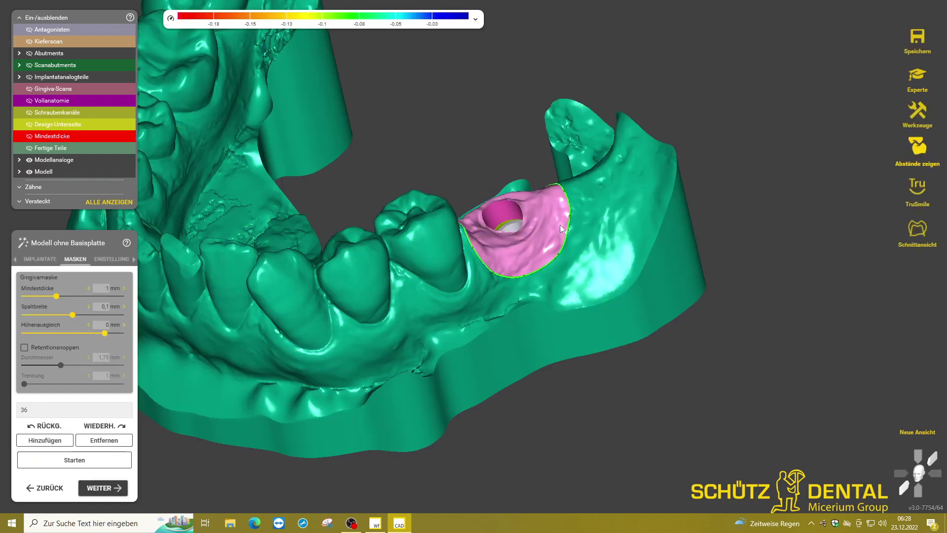
# Orbit the generated plateless lower model to a top-down view of the gingiva mask at 36.
pyautogui.moveTo(402, 174)
pyautogui.mouseDown(button='right')
pyautogui.moveTo(377, 217)
pyautogui.moveTo(461, 254)
pyautogui.moveTo(374, 134)
pyautogui.moveTo(373, 240)
pyautogui.moveTo(374, 178)
pyautogui.mouseUp(button='right')
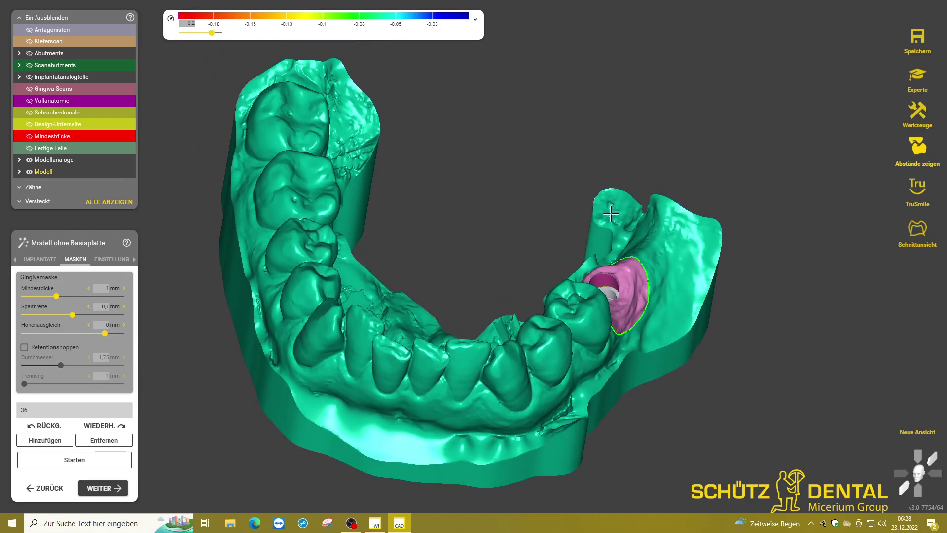
# Go back a step, switch to Experte and open Mesh bearbeiten on the upper jaw scan.
pyautogui.click(48, 489)
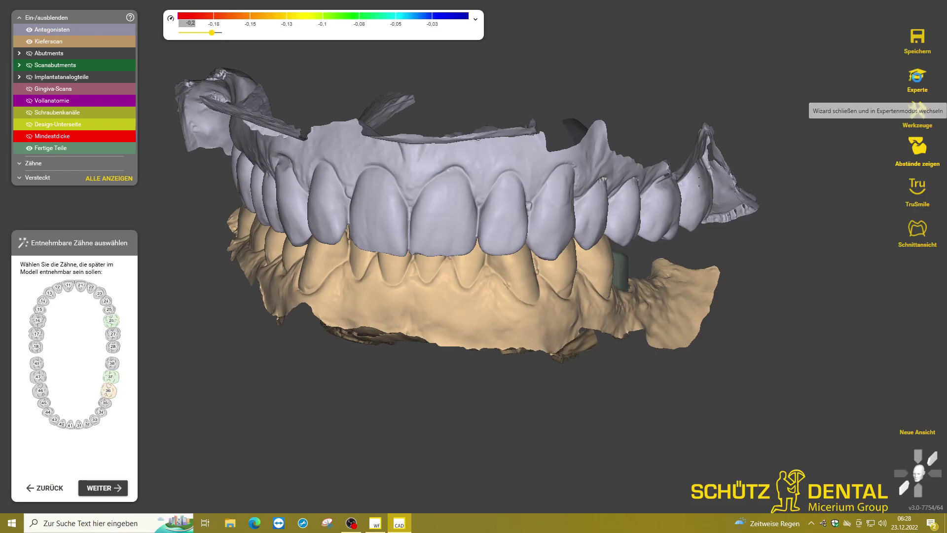
pyautogui.click(915, 80)
pyautogui.rightClick(420, 169)
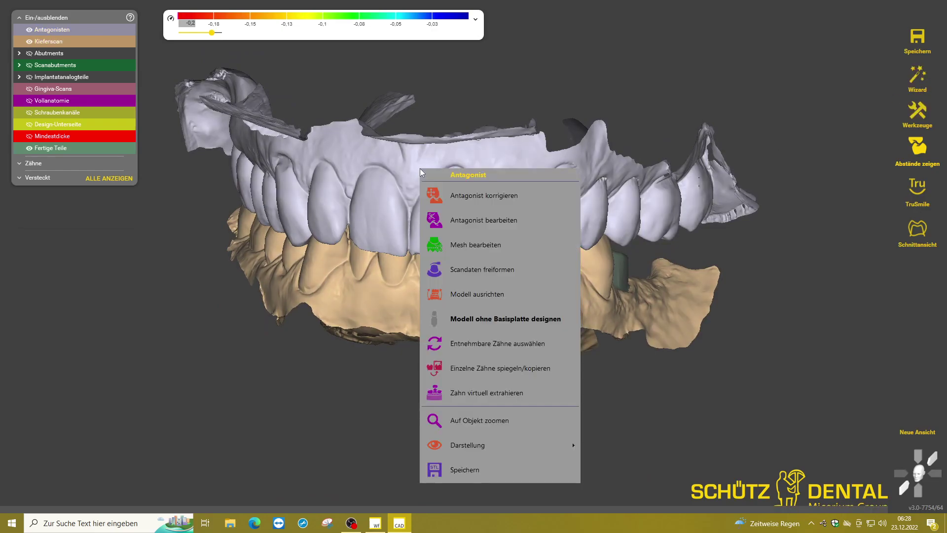
pyautogui.click(460, 247)
# Outline the excess flaps along the upper scan's back and outer edges.
pyautogui.moveTo(192, 192); pyautogui.dragTo(298, 203, button='right')
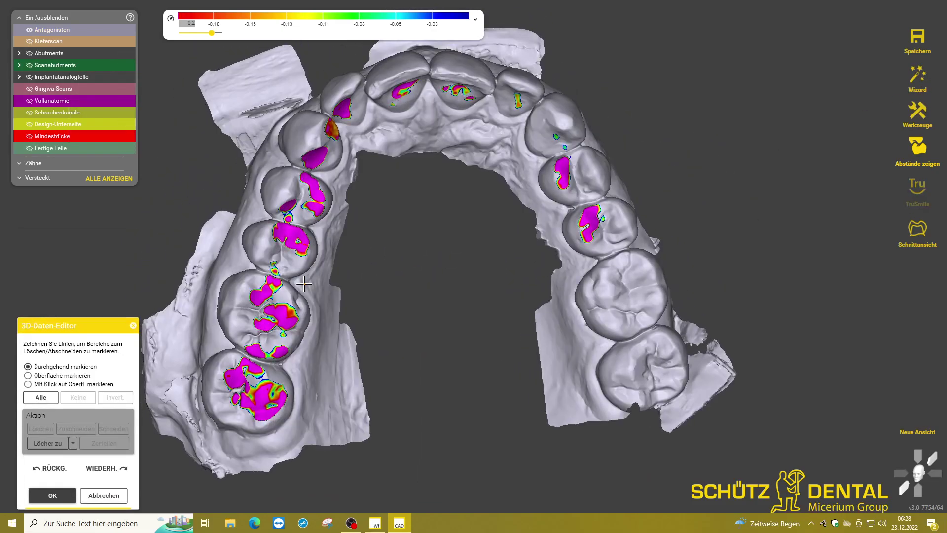
pyautogui.scroll(3, 298, 202)
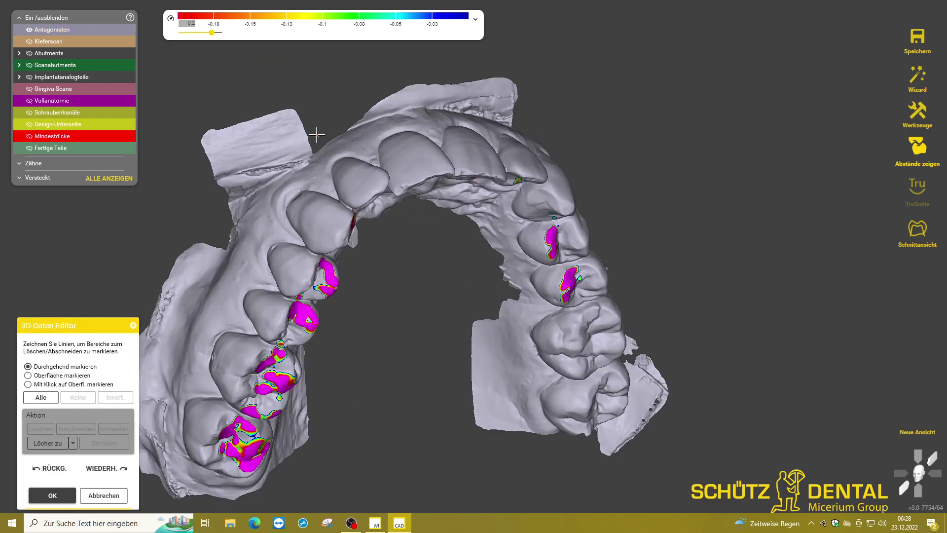
pyautogui.moveTo(318, 146); pyautogui.dragTo(298, 169)
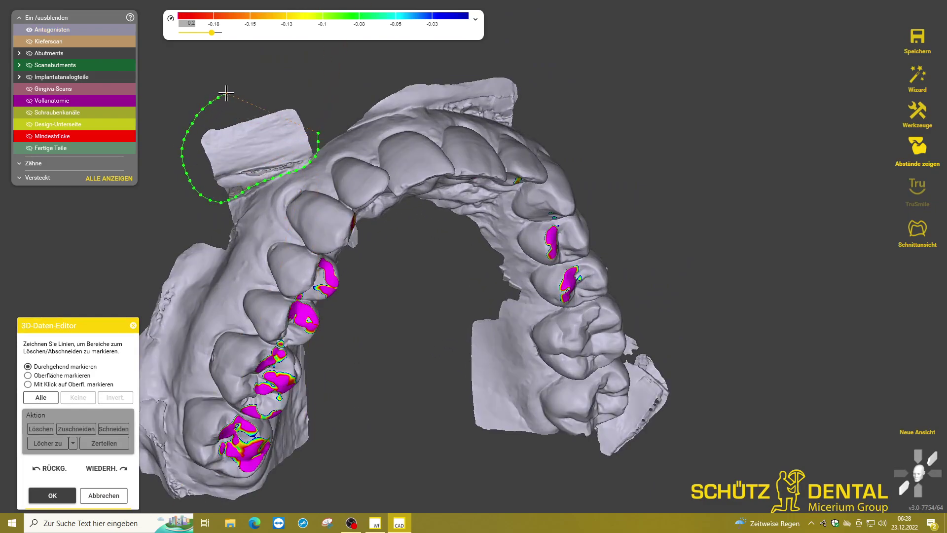
pyautogui.doubleClick(318, 95)
pyautogui.moveTo(185, 228); pyautogui.dragTo(447, 171, button='right')
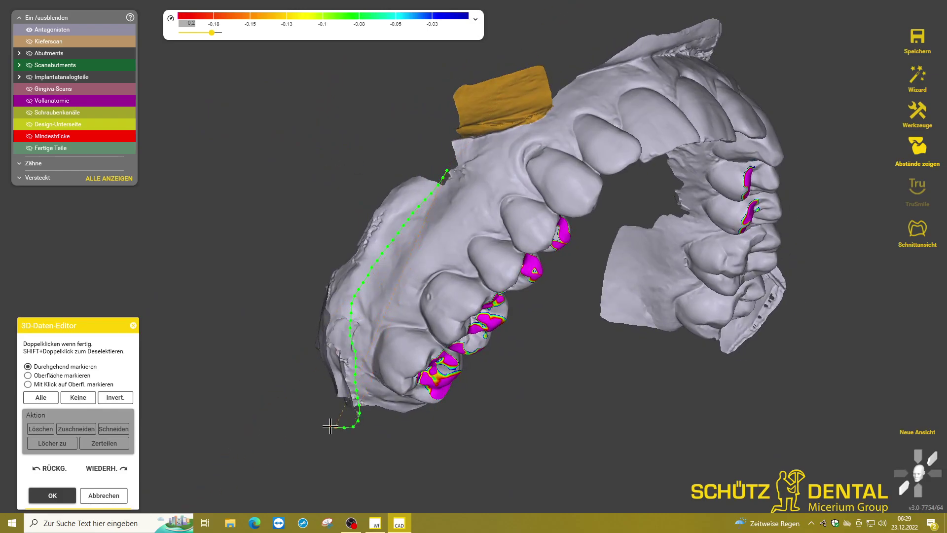
pyautogui.moveTo(330, 425); pyautogui.dragTo(382, 154)
pyautogui.doubleClick(379, 160)
pyautogui.moveTo(378, 165)
pyautogui.mouseDown(button='right')
pyautogui.moveTo(315, 225)
pyautogui.moveTo(318, 266)
pyautogui.mouseUp(button='right')
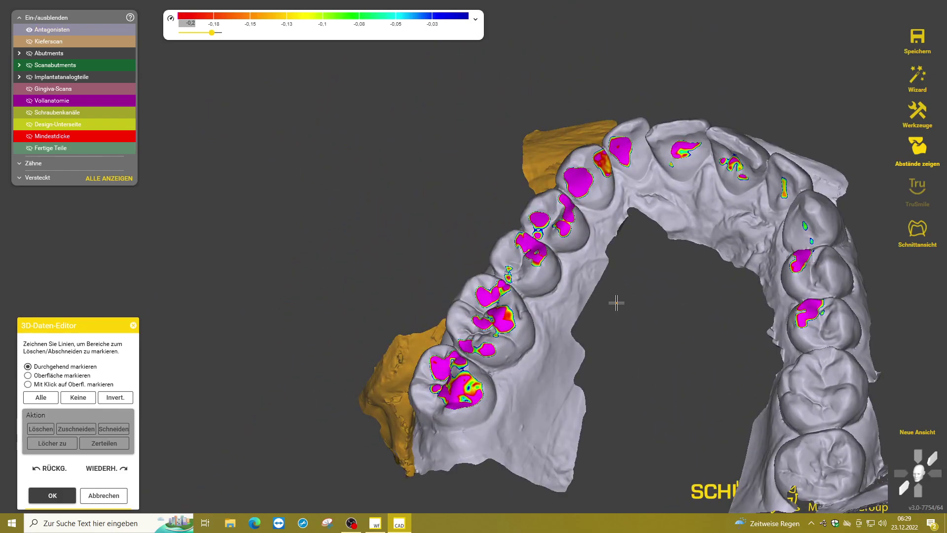
pyautogui.moveTo(621, 257); pyautogui.dragTo(563, 359)
pyautogui.moveTo(499, 475)
pyautogui.mouseDown()
pyautogui.moveTo(606, 448)
pyautogui.moveTo(629, 310)
pyautogui.mouseUp()
pyautogui.doubleClick(630, 310)
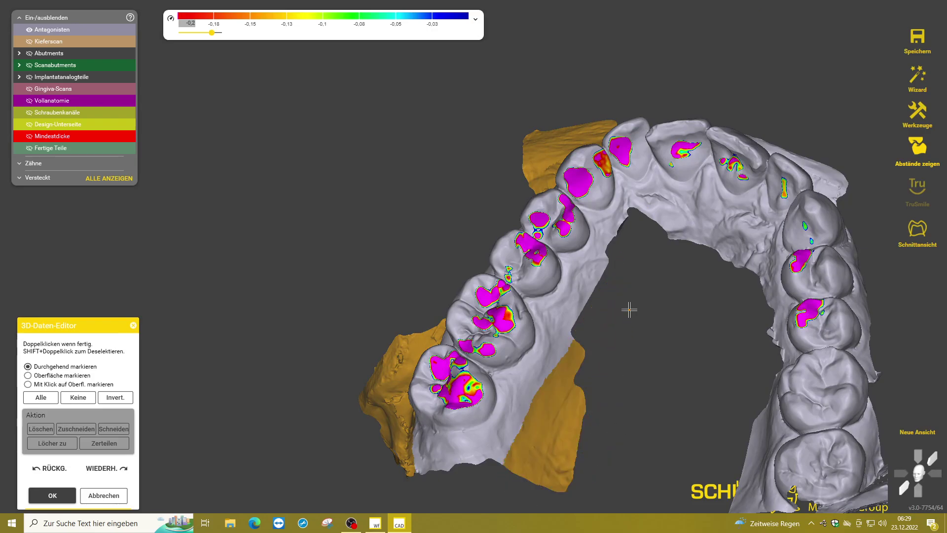
# Mark further excess around the last molar and gum, then delete all marked regions.
pyautogui.moveTo(668, 286)
pyautogui.mouseDown(button='right')
pyautogui.moveTo(605, 201)
pyautogui.moveTo(584, 240)
pyautogui.mouseUp(button='right')
pyautogui.moveTo(587, 235)
pyautogui.mouseDown()
pyautogui.moveTo(646, 267)
pyautogui.moveTo(547, 368)
pyautogui.mouseUp()
pyautogui.doubleClick(547, 367)
pyautogui.moveTo(550, 256)
pyautogui.mouseDown(button='right')
pyautogui.moveTo(581, 271)
pyautogui.moveTo(620, 381)
pyautogui.mouseUp(button='right')
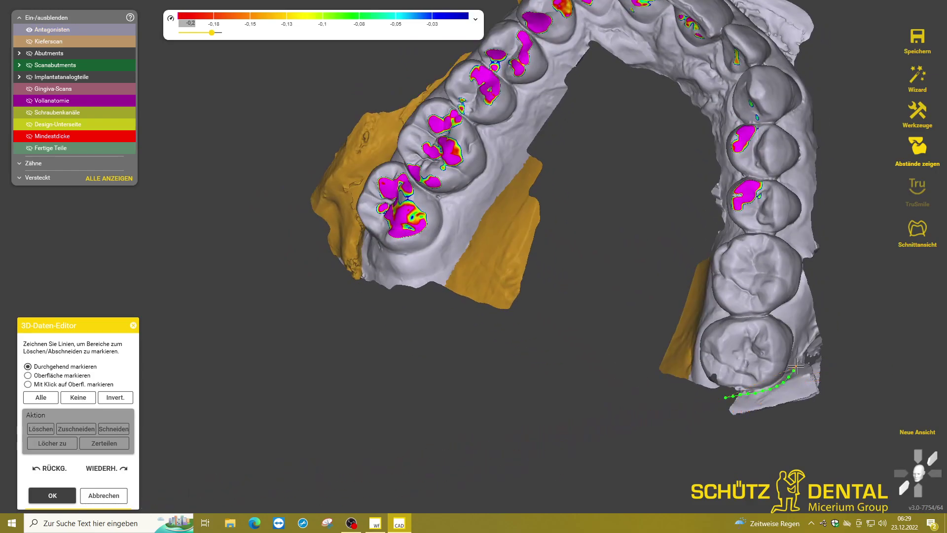
pyautogui.moveTo(851, 349); pyautogui.dragTo(712, 427)
pyautogui.doubleClick(712, 427)
pyautogui.moveTo(667, 375)
pyautogui.mouseDown(button='right')
pyautogui.moveTo(846, 268)
pyautogui.moveTo(728, 352)
pyautogui.moveTo(714, 229)
pyautogui.mouseUp(button='right')
pyautogui.doubleClick(686, 176)
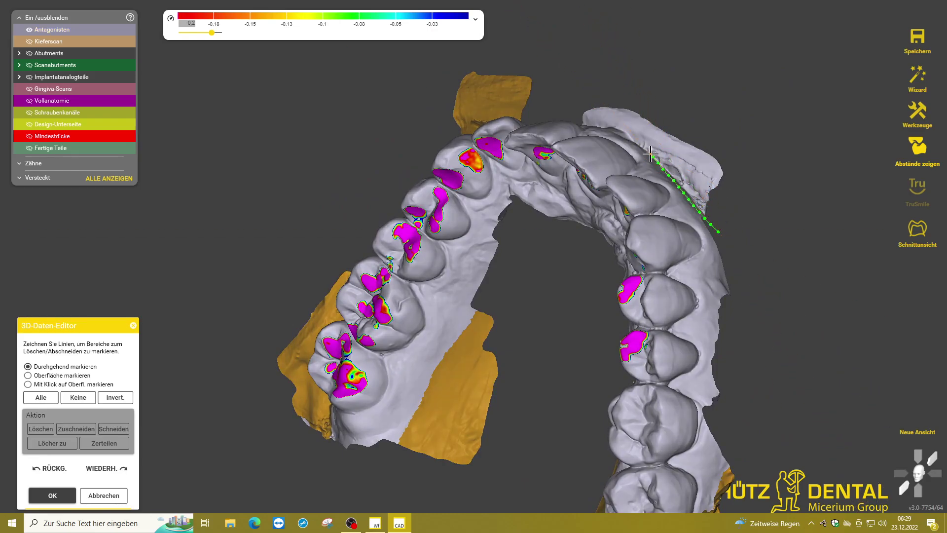
pyautogui.moveTo(599, 122)
pyautogui.mouseDown()
pyautogui.moveTo(687, 107)
pyautogui.moveTo(744, 198)
pyautogui.mouseUp()
pyautogui.doubleClick(744, 198)
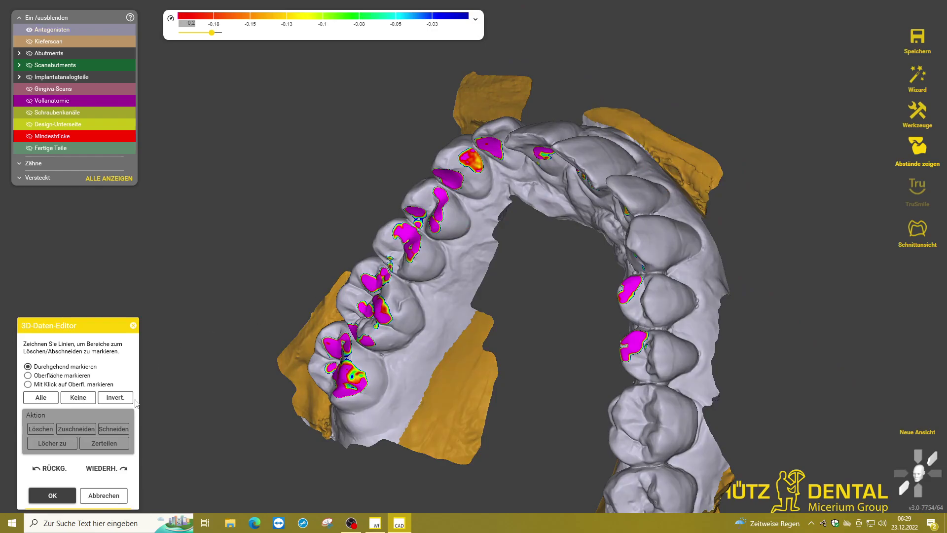
pyautogui.click(44, 431)
# Delete the remaining flap near the front gum edge and the ragged bottom edge.
pyautogui.moveTo(349, 169); pyautogui.dragTo(487, 96, button='right')
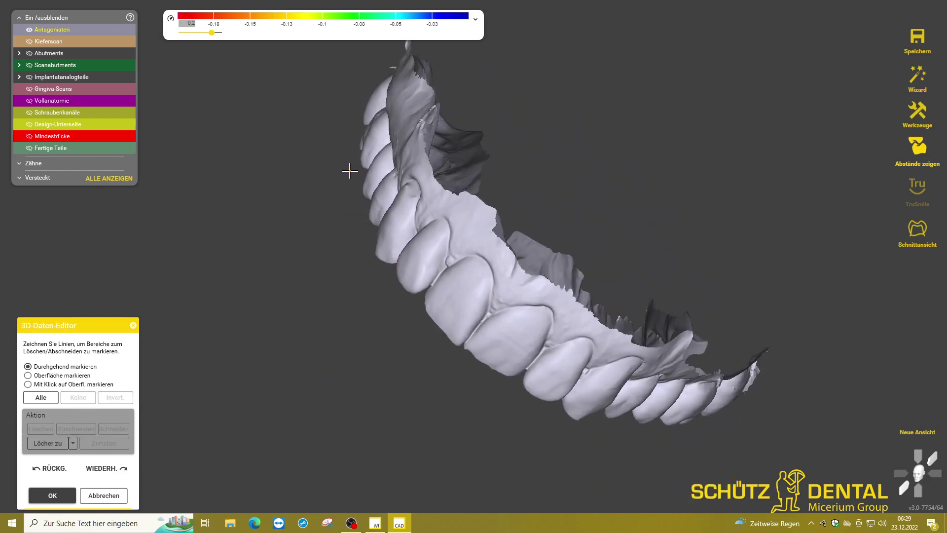
pyautogui.moveTo(487, 96)
pyautogui.mouseDown()
pyautogui.moveTo(505, 123)
pyautogui.moveTo(490, 148)
pyautogui.mouseUp()
pyautogui.doubleClick(491, 148)
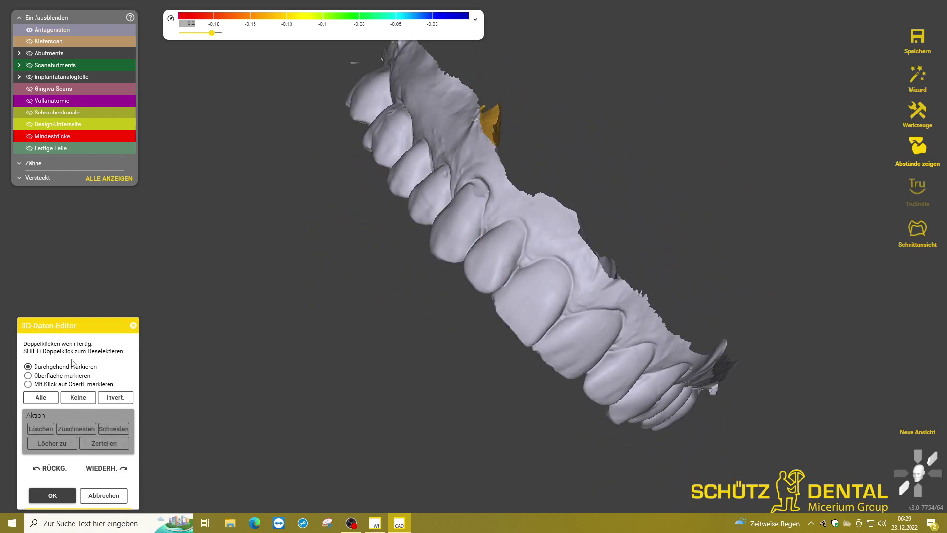
pyautogui.click(39, 425)
pyautogui.moveTo(338, 258); pyautogui.dragTo(292, 269, button='right')
pyautogui.moveTo(264, 444)
pyautogui.mouseDown()
pyautogui.moveTo(383, 452)
pyautogui.moveTo(249, 453)
pyautogui.mouseUp()
pyautogui.doubleClick(249, 453)
pyautogui.click(44, 427)
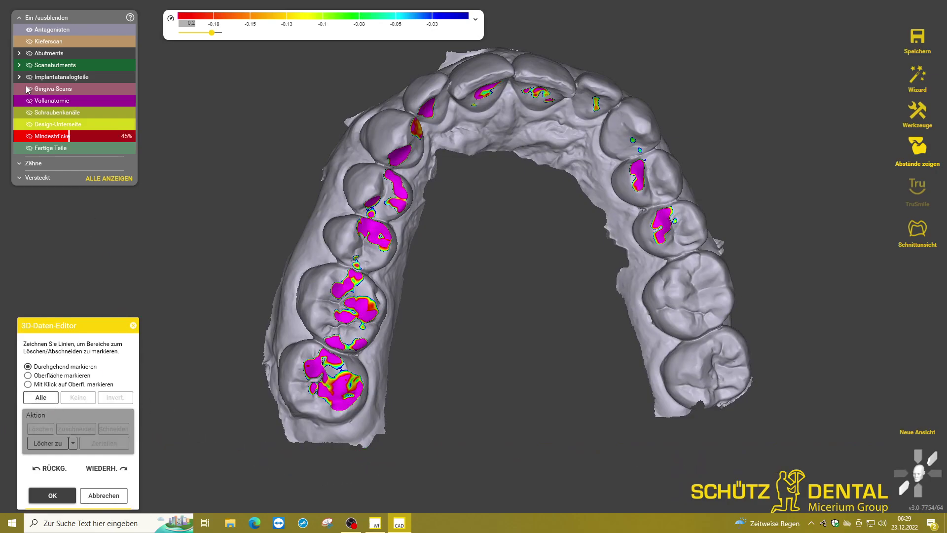
pyautogui.click(29, 41)
pyautogui.moveTo(220, 167)
pyautogui.mouseDown(button='right')
pyautogui.moveTo(385, 133)
pyautogui.moveTo(484, 148)
pyautogui.moveTo(600, 243)
pyautogui.mouseUp(button='right')
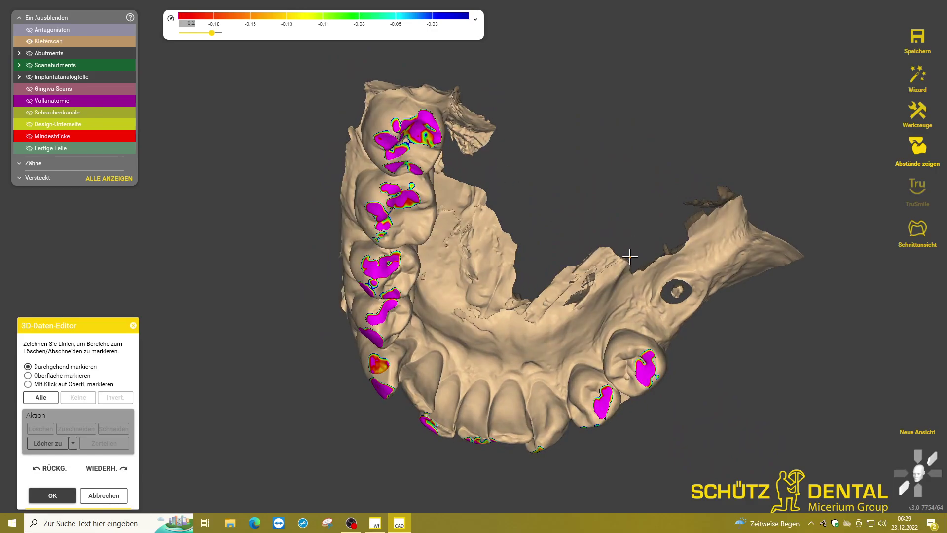
pyautogui.moveTo(631, 257); pyautogui.dragTo(584, 300)
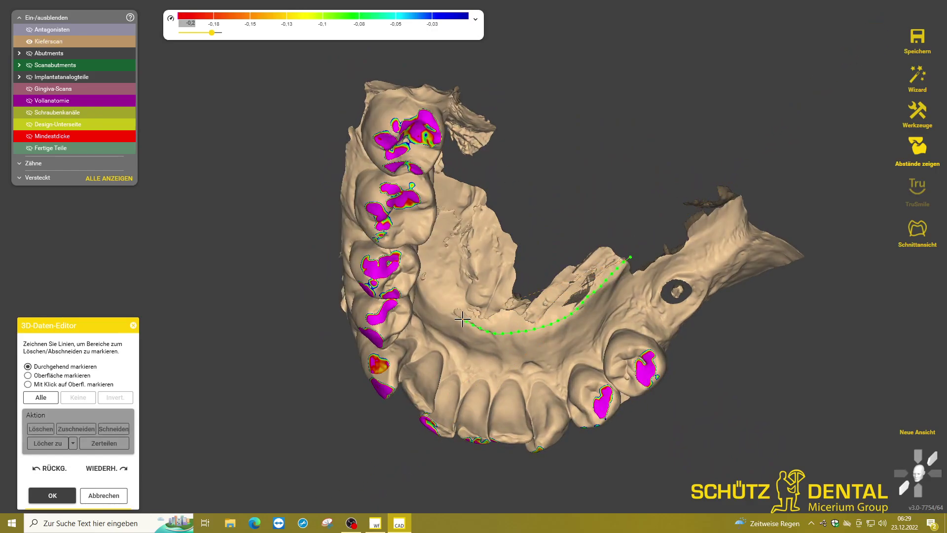
pyautogui.moveTo(451, 194); pyautogui.dragTo(613, 211)
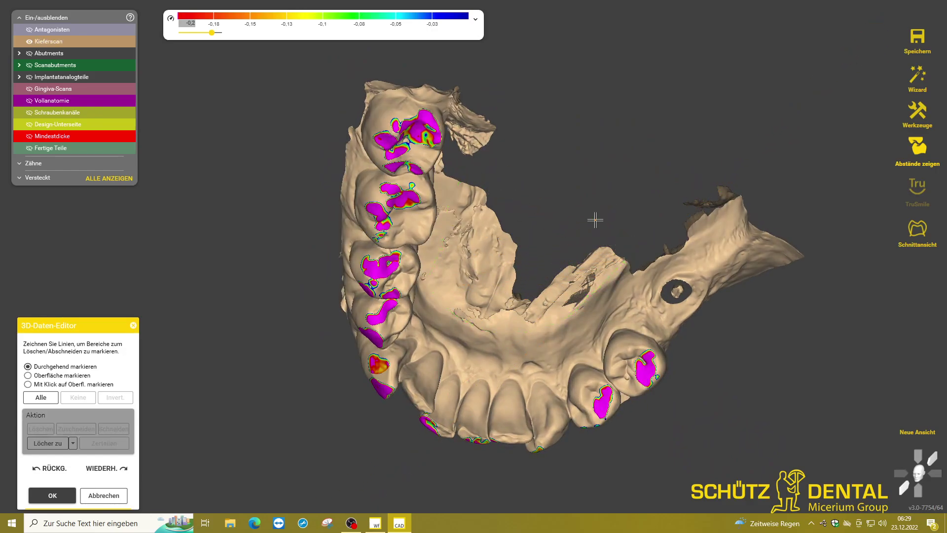
pyautogui.moveTo(641, 240); pyautogui.dragTo(621, 270)
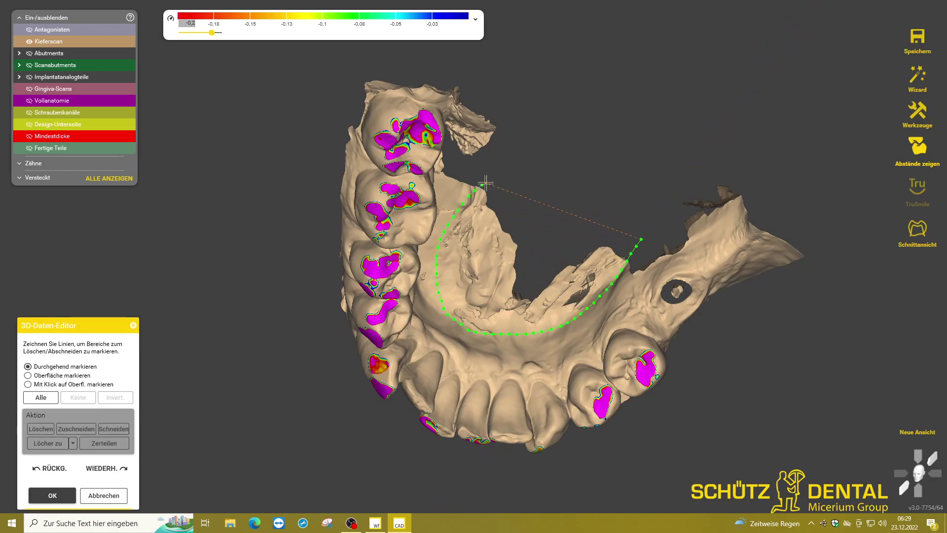
pyautogui.moveTo(647, 217); pyautogui.dragTo(552, 329)
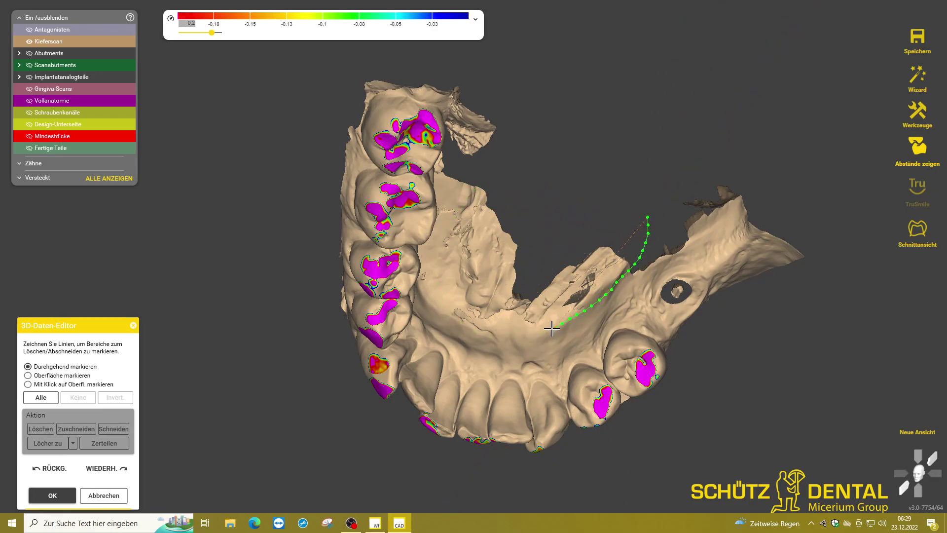
pyautogui.moveTo(530, 176); pyautogui.dragTo(614, 198)
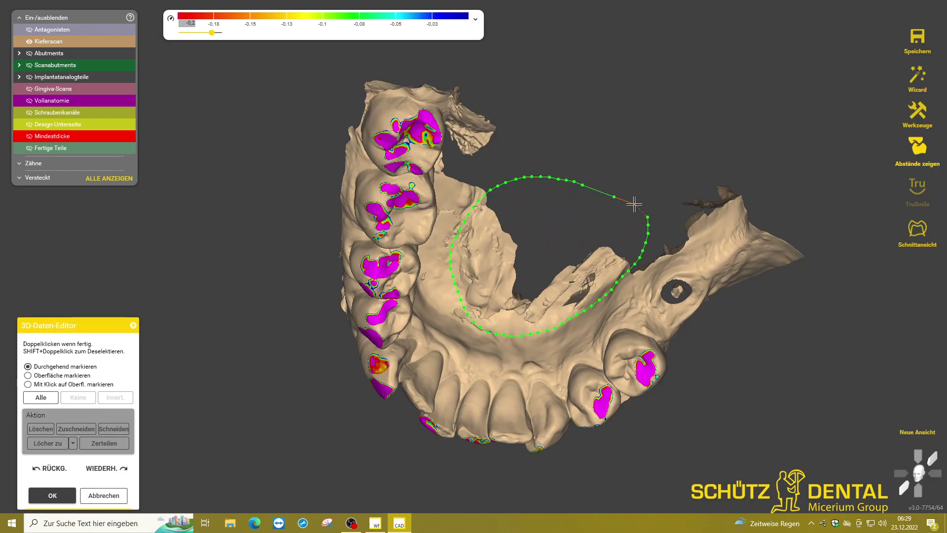
pyautogui.doubleClick(633, 204)
pyautogui.moveTo(638, 237); pyautogui.dragTo(554, 335)
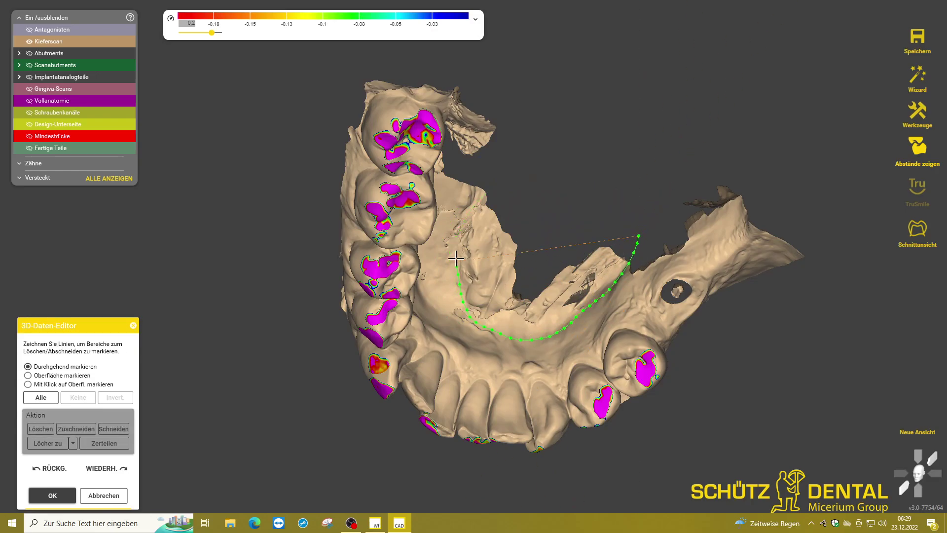
pyautogui.moveTo(456, 258); pyautogui.dragTo(598, 191)
pyautogui.doubleClick(623, 211)
pyautogui.moveTo(635, 235)
pyautogui.mouseDown()
pyautogui.moveTo(450, 281)
pyautogui.moveTo(634, 228)
pyautogui.mouseUp()
pyautogui.doubleClick(634, 228)
pyautogui.moveTo(499, 210)
pyautogui.mouseDown(button='right')
pyautogui.moveTo(525, 230)
pyautogui.moveTo(469, 177)
pyautogui.mouseUp(button='right')
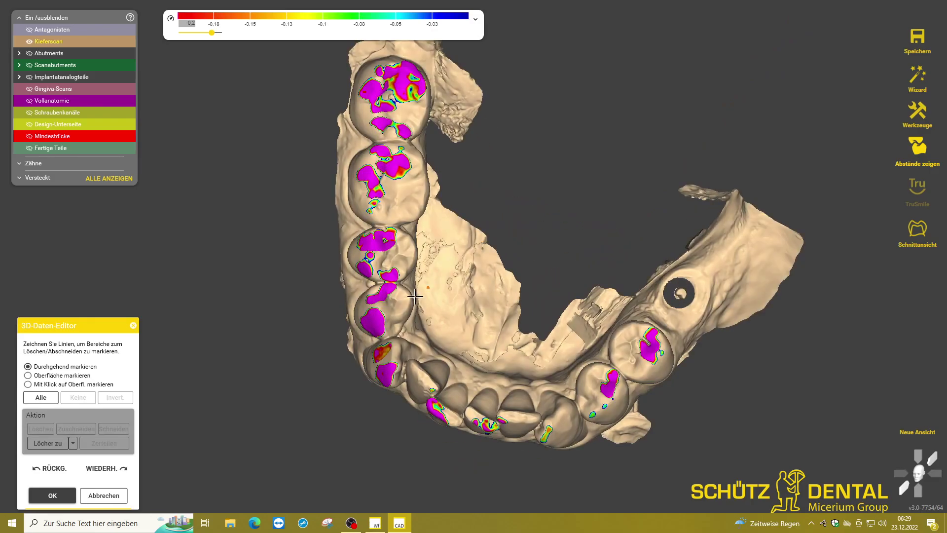
pyautogui.moveTo(468, 176); pyautogui.dragTo(487, 363)
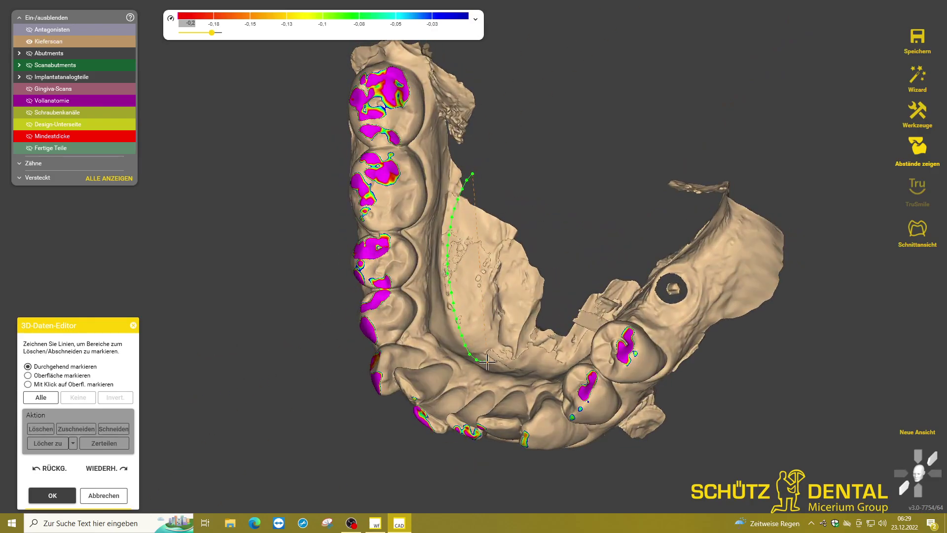
pyautogui.moveTo(527, 200); pyautogui.dragTo(507, 201)
pyautogui.moveTo(451, 207); pyautogui.dragTo(547, 212)
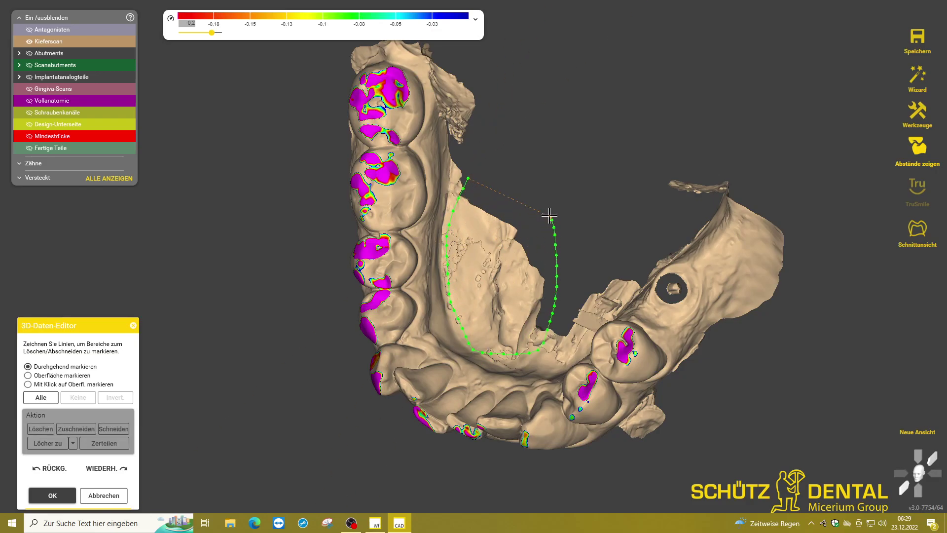
pyautogui.click(539, 200)
pyautogui.moveTo(475, 178); pyautogui.dragTo(457, 224)
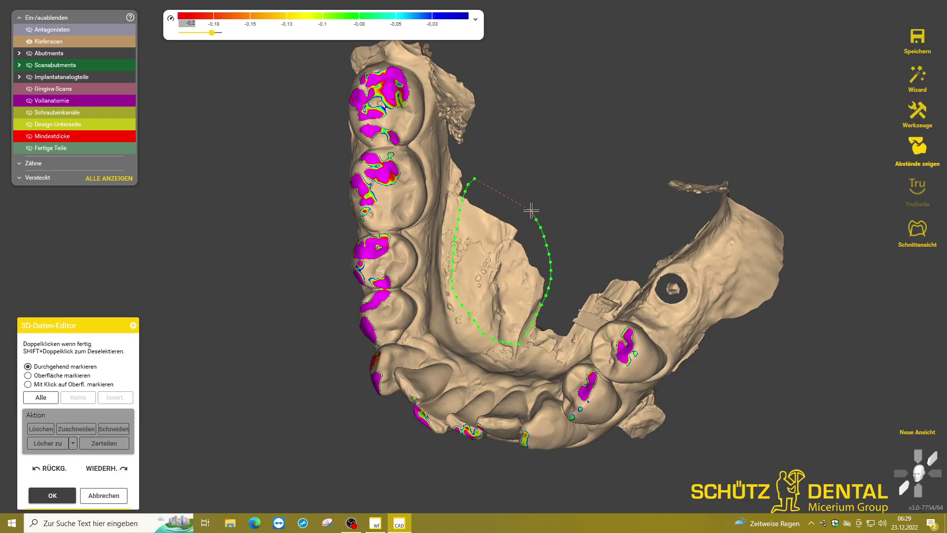
pyautogui.click(511, 185)
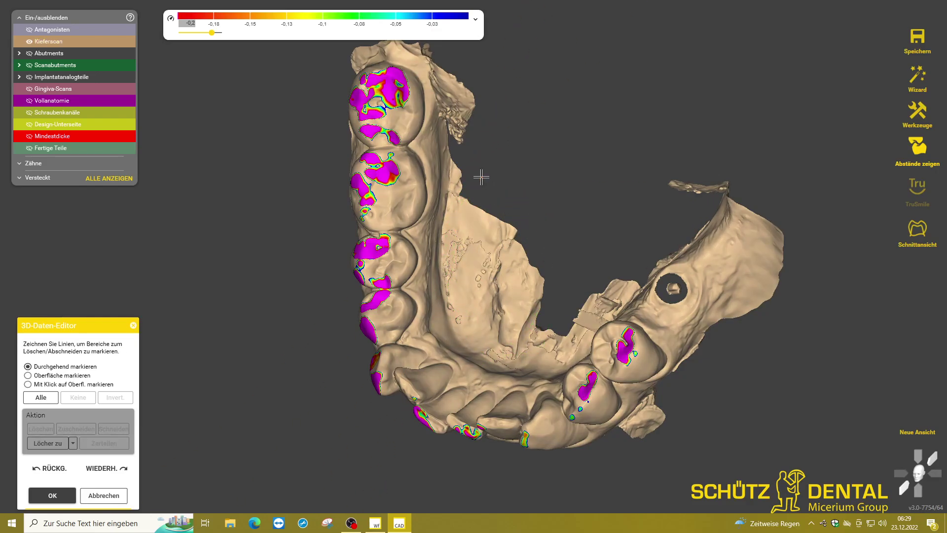
pyautogui.moveTo(481, 176); pyautogui.dragTo(487, 341)
pyautogui.click(507, 181)
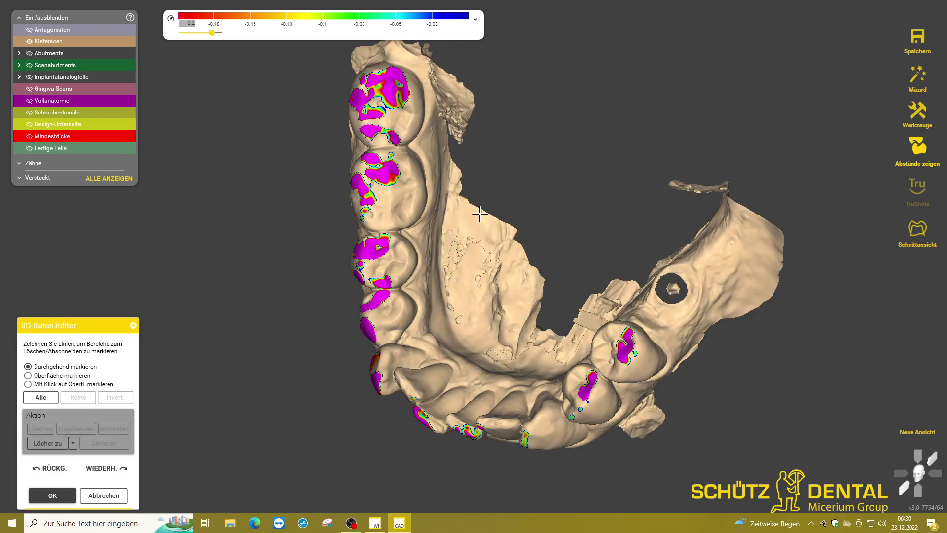
pyautogui.click(60, 385)
pyautogui.click(47, 367)
pyautogui.moveTo(472, 187); pyautogui.dragTo(537, 220)
pyautogui.moveTo(471, 139); pyautogui.dragTo(458, 183)
pyautogui.click(561, 158)
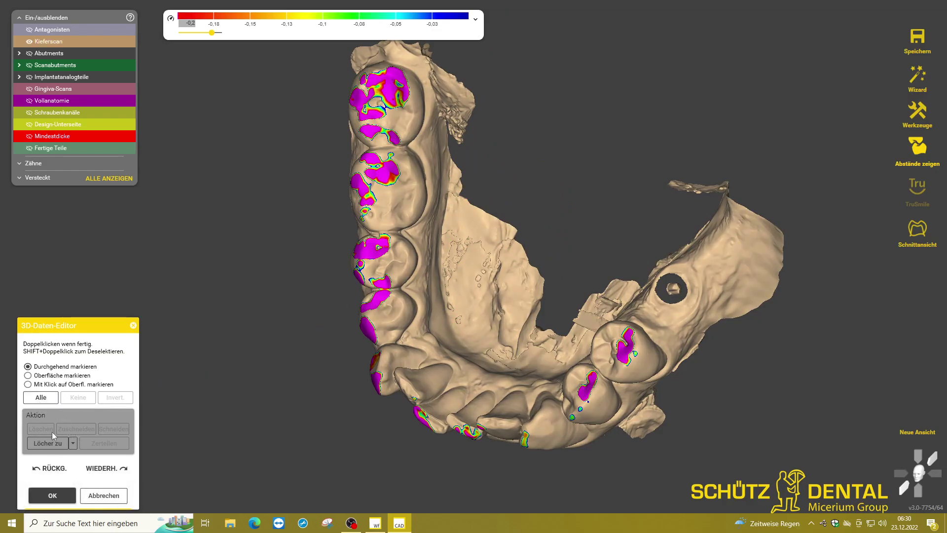
# Try several cut lines along the lower jaw's inner arch, discarding them.
pyautogui.moveTo(416, 298); pyautogui.dragTo(345, 329, button='right')
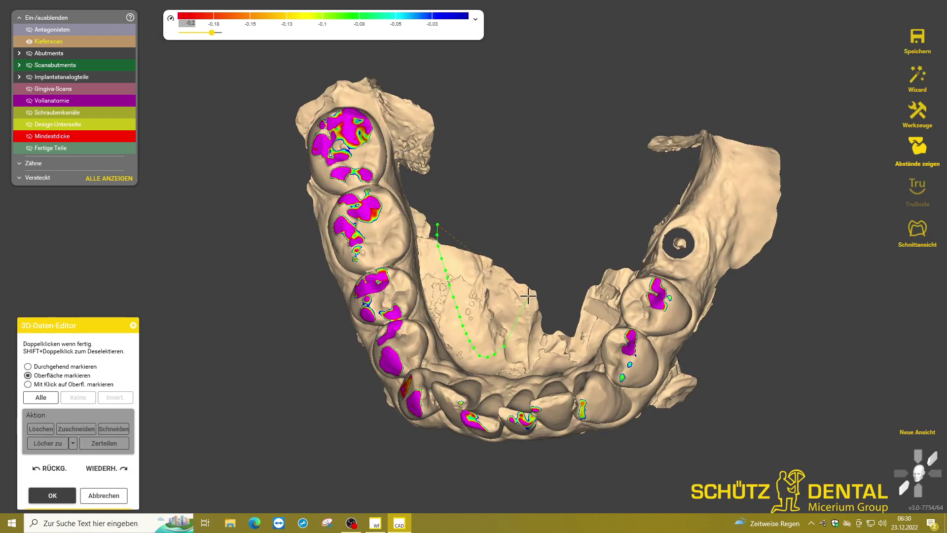
pyautogui.doubleClick(431, 216)
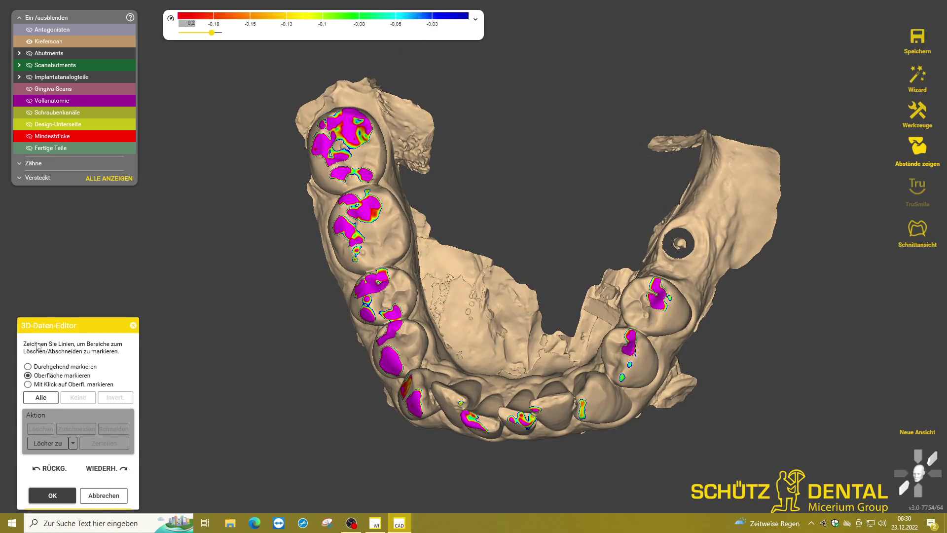
pyautogui.click(44, 369)
pyautogui.moveTo(244, 275); pyautogui.dragTo(464, 183, button='right')
pyautogui.moveTo(464, 182); pyautogui.dragTo(555, 217)
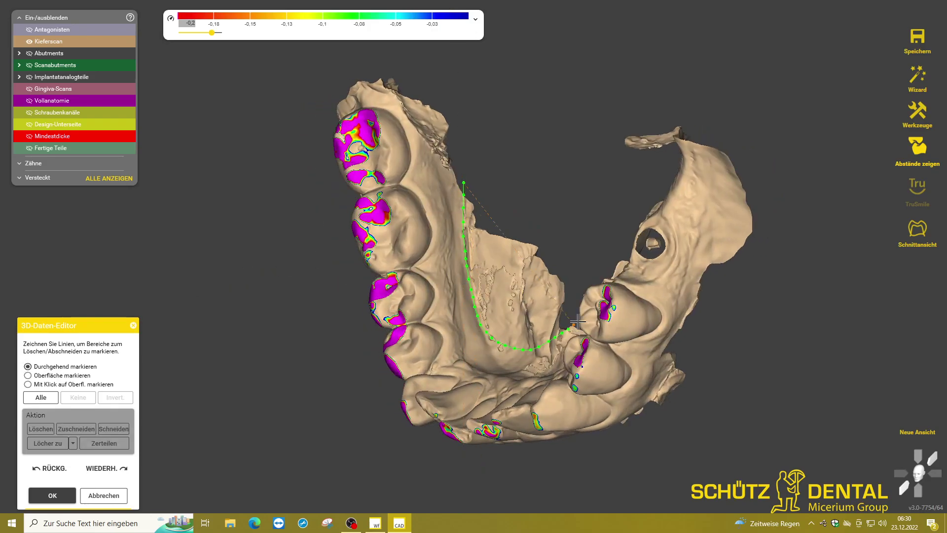
pyautogui.moveTo(554, 214); pyautogui.dragTo(487, 207, button='right')
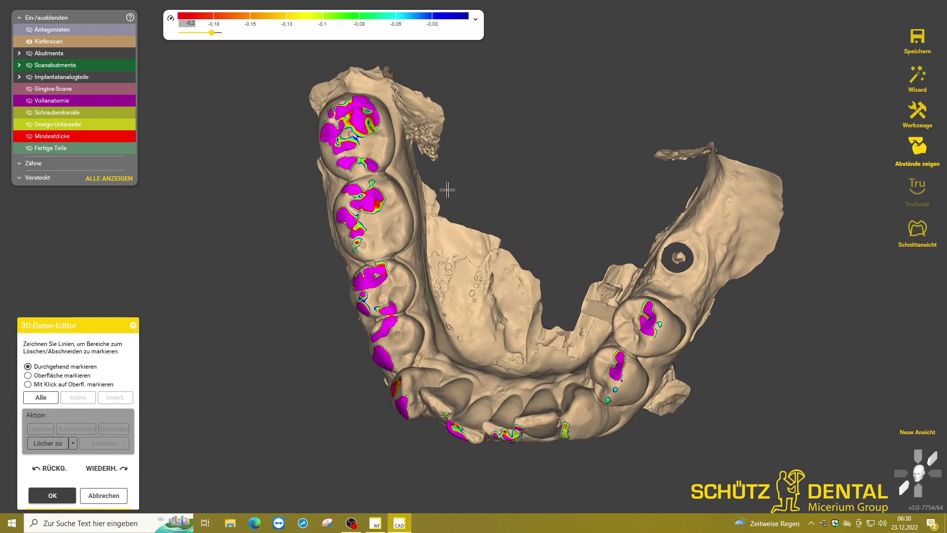
pyautogui.moveTo(443, 183); pyautogui.dragTo(481, 323)
pyautogui.rightClick(498, 191)
pyautogui.click(454, 209)
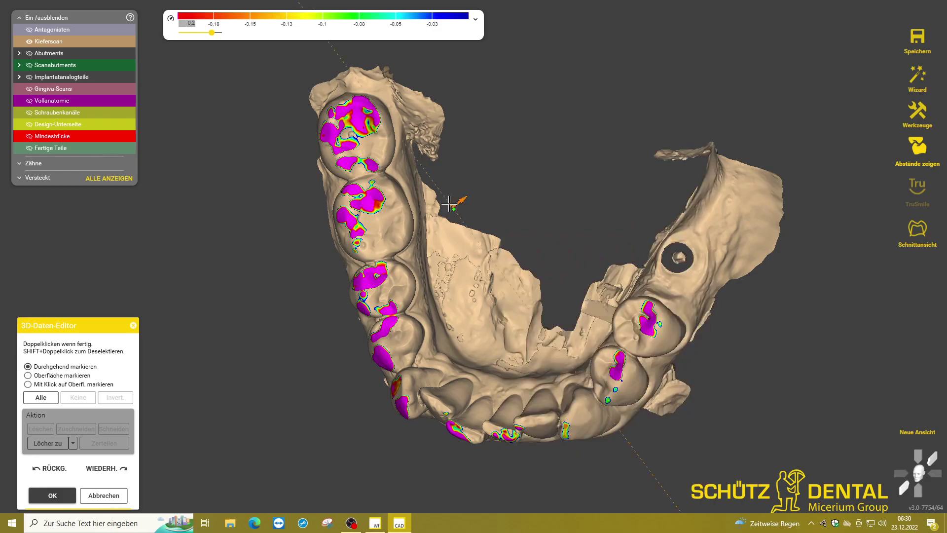
pyautogui.moveTo(453, 209); pyautogui.dragTo(459, 320)
pyautogui.press('Escape')
# Rotate the jaw scan back toward an occlusal view and close the 3D data editor.
pyautogui.moveTo(524, 209); pyautogui.dragTo(379, 120, button='right')
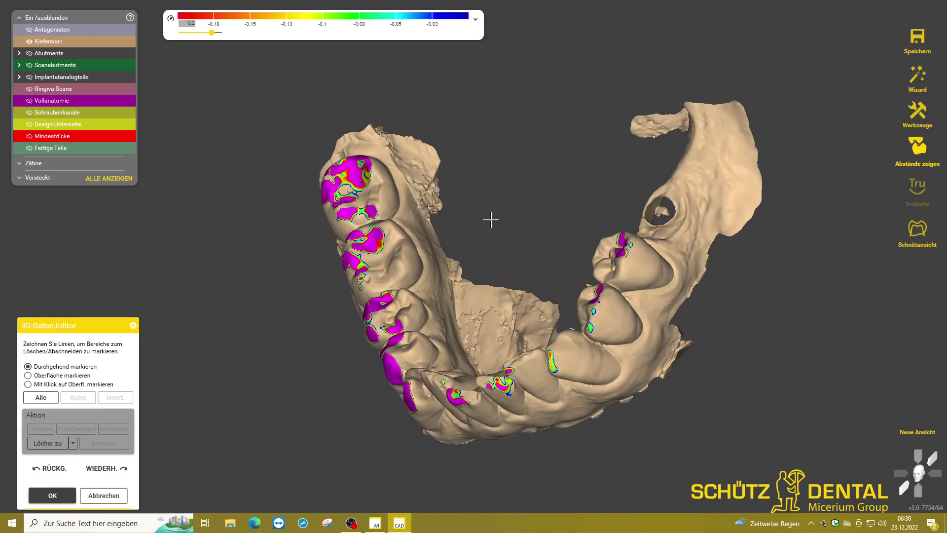
pyautogui.moveTo(379, 120); pyautogui.dragTo(444, 144)
pyautogui.moveTo(302, 163); pyautogui.dragTo(300, 168, button='right')
pyautogui.moveTo(519, 125); pyautogui.dragTo(636, 143)
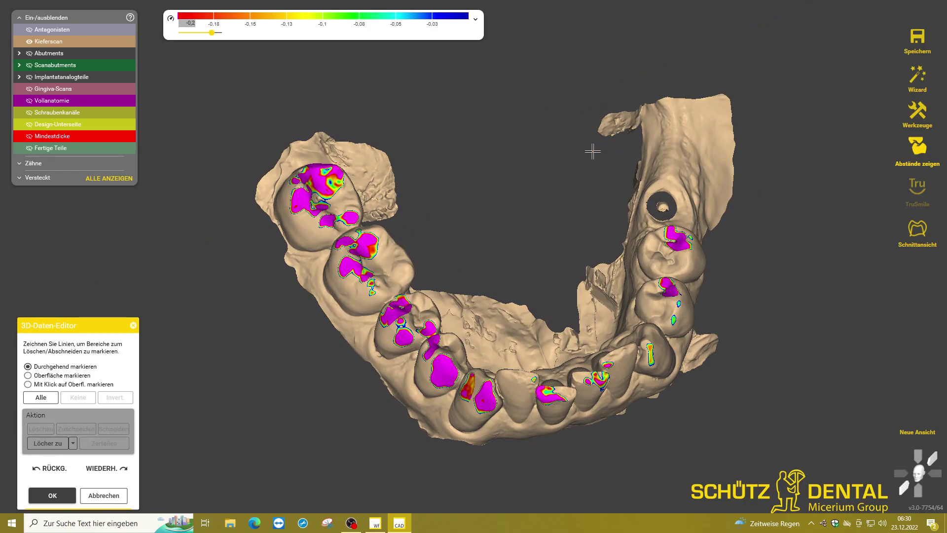
pyautogui.moveTo(592, 152)
pyautogui.mouseDown(button='right')
pyautogui.moveTo(501, 211)
pyautogui.moveTo(584, 383)
pyautogui.moveTo(607, 404)
pyautogui.mouseUp(button='right')
pyautogui.moveTo(611, 409); pyautogui.dragTo(631, 434)
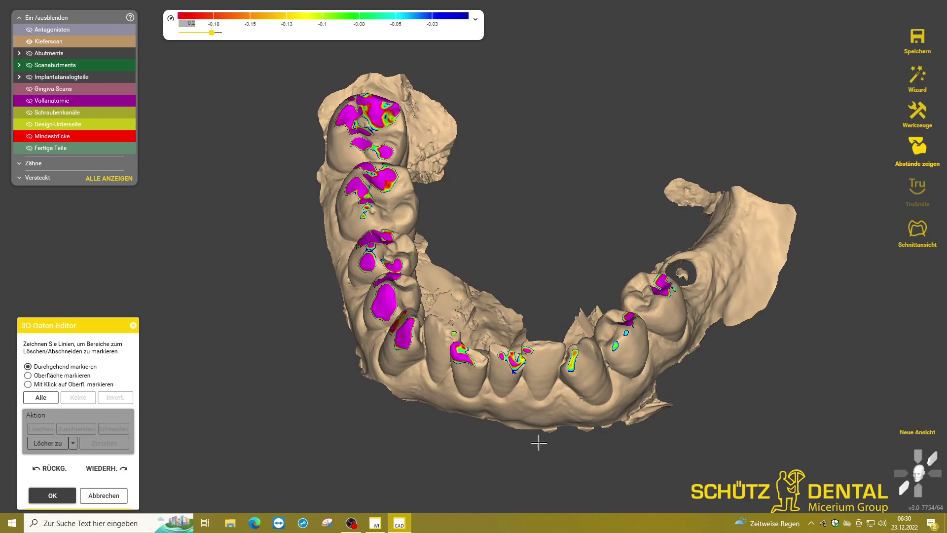
pyautogui.moveTo(540, 440); pyautogui.dragTo(351, 401, button='right')
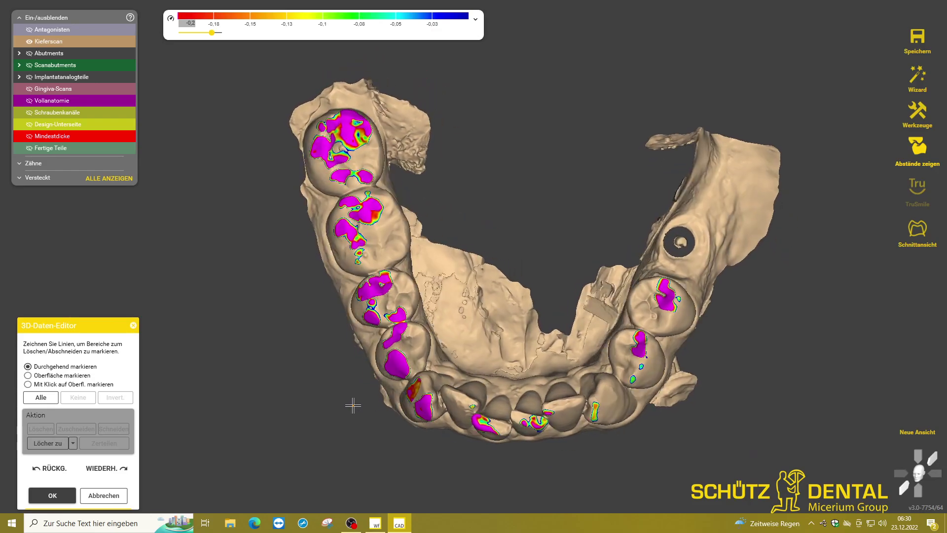
pyautogui.moveTo(307, 365); pyautogui.dragTo(312, 360, button='right')
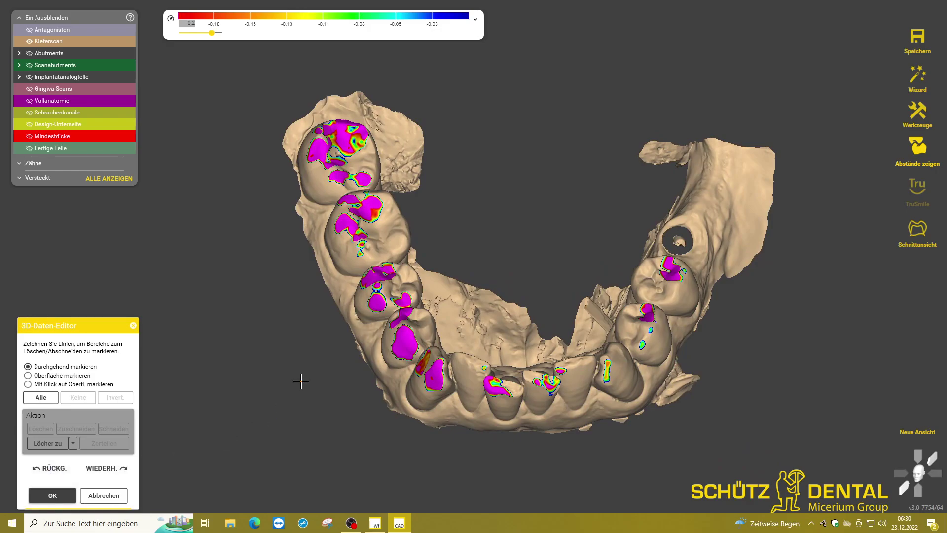
pyautogui.click(52, 495)
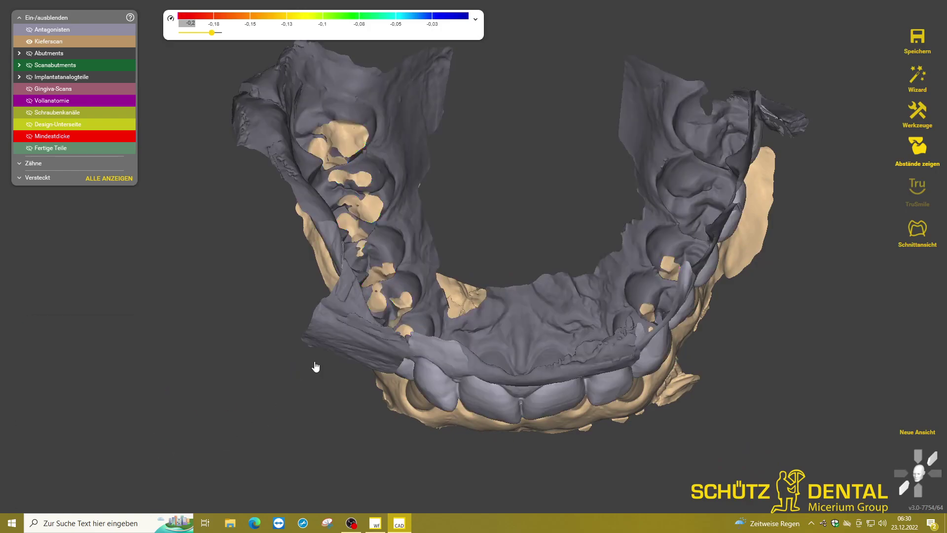
# Hide the opposing upper jaw and open the scan data editor on the lower jaw.
pyautogui.moveTo(267, 350)
pyautogui.mouseDown(button='right')
pyautogui.moveTo(600, 338)
pyautogui.moveTo(560, 321)
pyautogui.moveTo(584, 278)
pyautogui.moveTo(585, 39)
pyautogui.moveTo(610, 94)
pyautogui.moveTo(612, 137)
pyautogui.mouseUp(button='right')
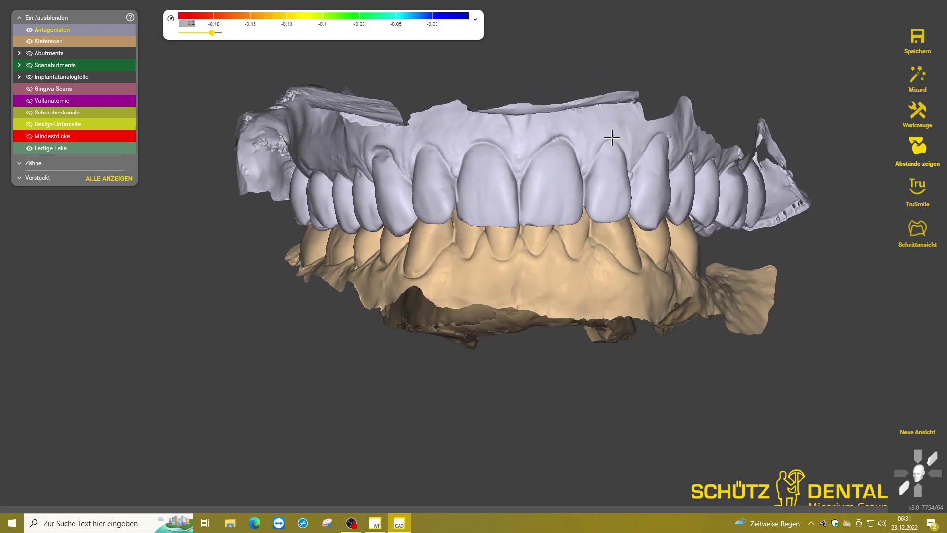
pyautogui.click(29, 30)
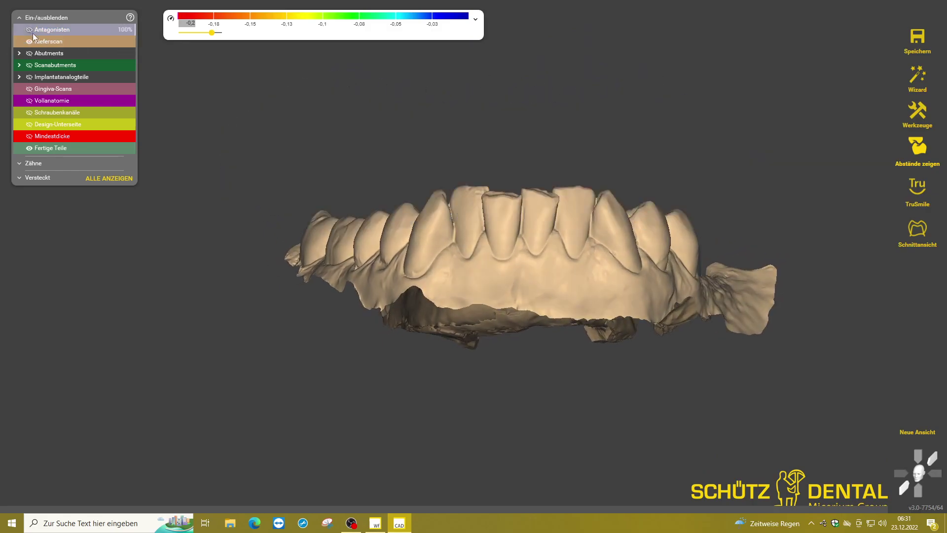
pyautogui.rightClick(483, 243)
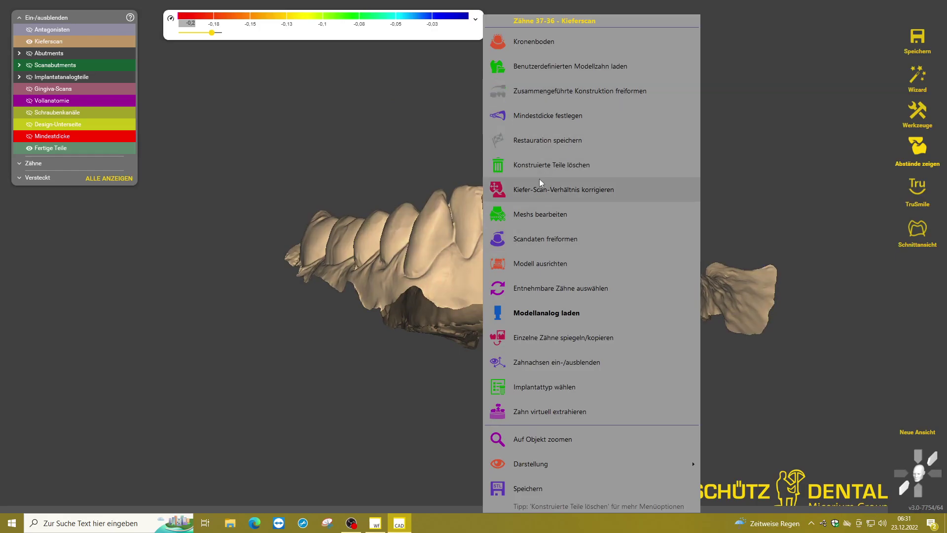
pyautogui.click(529, 217)
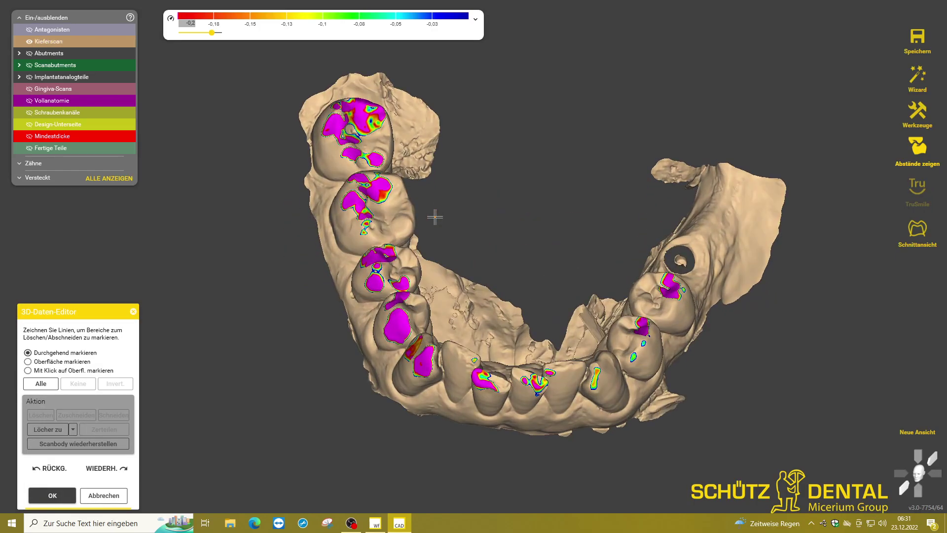
# Mark the excess tissue inside the arch, the rough back area, lingual excess and the right flap.
pyautogui.moveTo(458, 229)
pyautogui.mouseDown()
pyautogui.moveTo(546, 261)
pyautogui.moveTo(484, 220)
pyautogui.mouseUp()
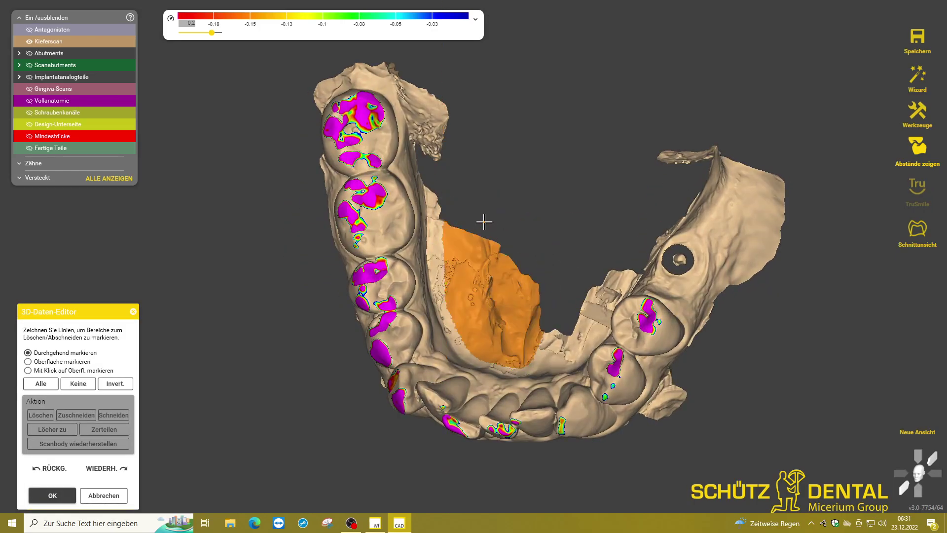
pyautogui.moveTo(349, 75); pyautogui.dragTo(393, 127)
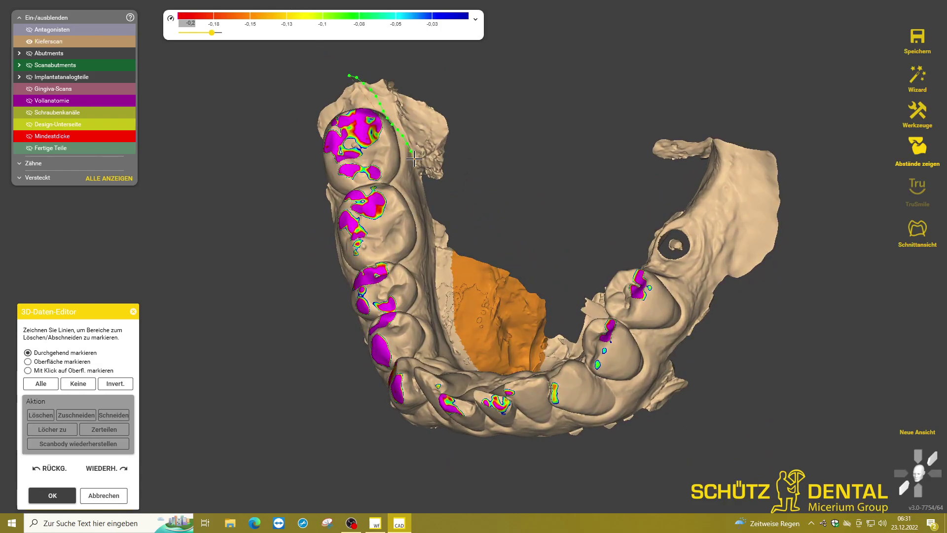
pyautogui.moveTo(414, 158); pyautogui.dragTo(392, 106)
pyautogui.moveTo(433, 187); pyautogui.dragTo(428, 72)
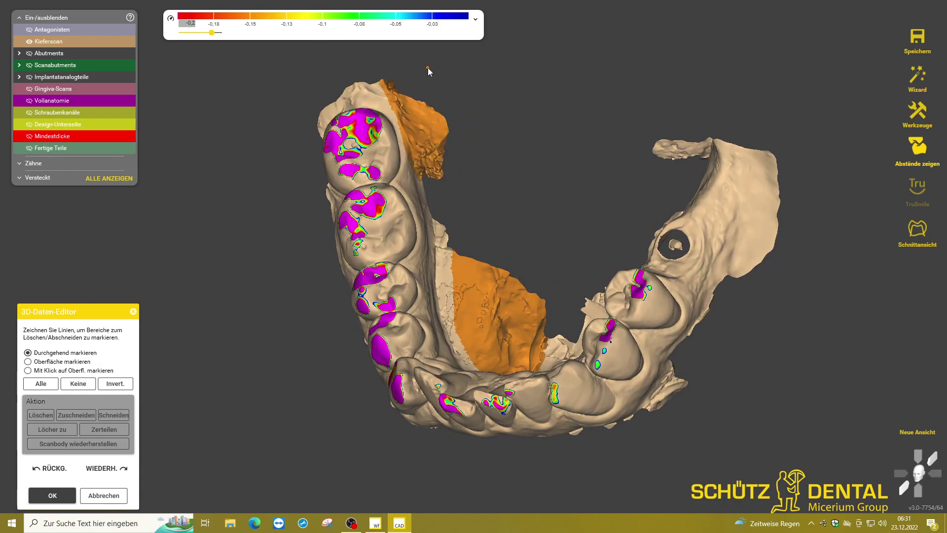
pyautogui.moveTo(453, 226); pyautogui.dragTo(453, 167, button='right')
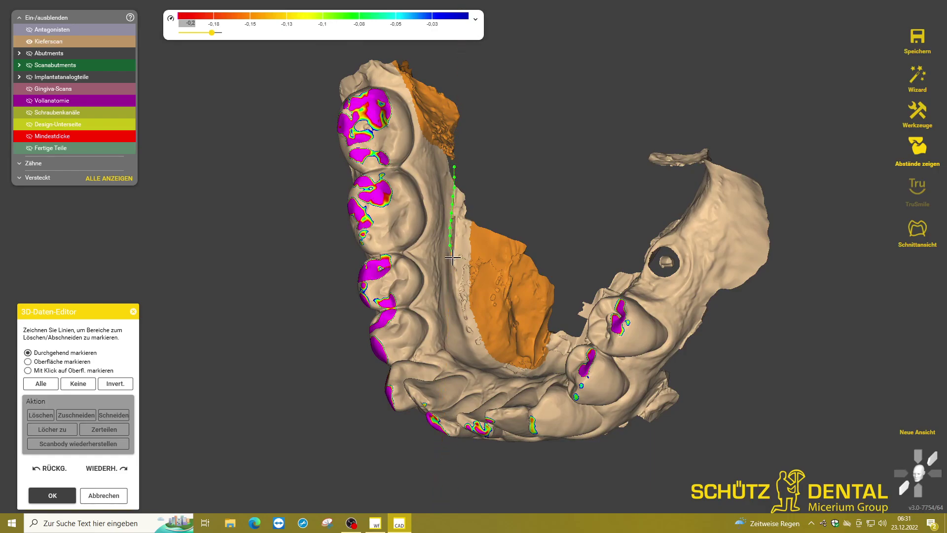
pyautogui.moveTo(536, 225)
pyautogui.mouseDown(button='right')
pyautogui.moveTo(517, 206)
pyautogui.moveTo(556, 233)
pyautogui.mouseUp(button='right')
pyautogui.moveTo(601, 259)
pyautogui.mouseDown()
pyautogui.moveTo(510, 328)
pyautogui.moveTo(502, 226)
pyautogui.moveTo(576, 205)
pyautogui.mouseUp()
pyautogui.moveTo(575, 205)
pyautogui.mouseDown(button='right')
pyautogui.moveTo(565, 215)
pyautogui.moveTo(647, 225)
pyautogui.mouseUp(button='right')
pyautogui.moveTo(647, 225)
pyautogui.mouseDown()
pyautogui.moveTo(697, 207)
pyautogui.moveTo(651, 182)
pyautogui.mouseUp()
pyautogui.moveTo(616, 213); pyautogui.dragTo(803, 209, button='right')
pyautogui.moveTo(774, 209)
pyautogui.mouseDown()
pyautogui.moveTo(759, 262)
pyautogui.moveTo(755, 364)
pyautogui.moveTo(805, 212)
pyautogui.mouseUp()
pyautogui.doubleClick(805, 212)
# Outline the area along the jaw's underside and delete all marked excess.
pyautogui.moveTo(775, 211); pyautogui.dragTo(657, 333, button='right')
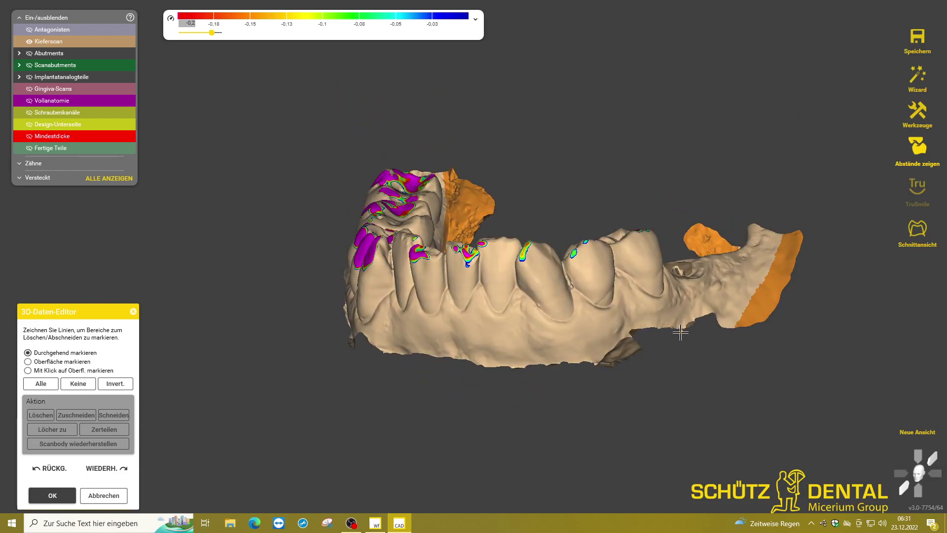
pyautogui.moveTo(657, 333)
pyautogui.mouseDown()
pyautogui.moveTo(609, 348)
pyautogui.moveTo(644, 351)
pyautogui.mouseUp()
pyautogui.moveTo(532, 385); pyautogui.dragTo(490, 360, button='right')
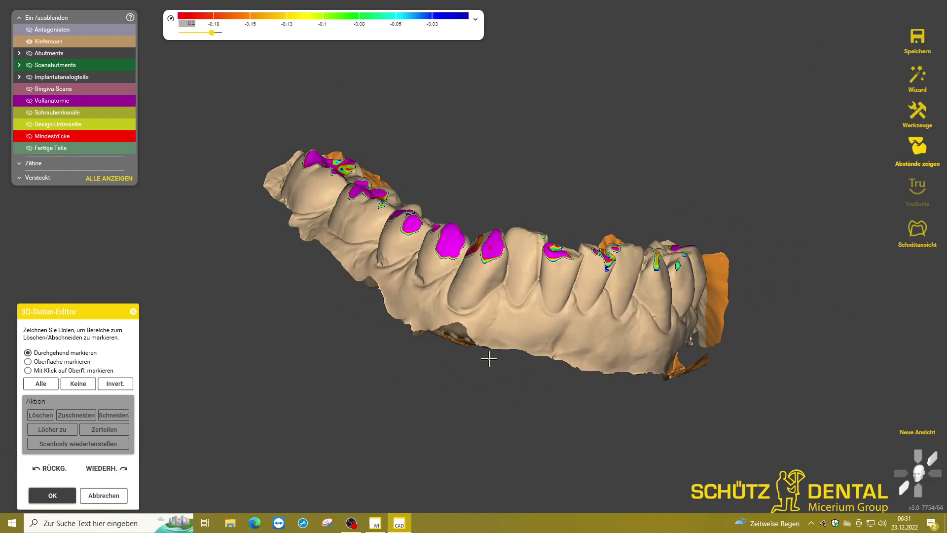
pyautogui.moveTo(495, 365)
pyautogui.mouseDown()
pyautogui.moveTo(481, 341)
pyautogui.moveTo(427, 349)
pyautogui.mouseUp()
pyautogui.moveTo(478, 360)
pyautogui.mouseDown(button='right')
pyautogui.moveTo(338, 361)
pyautogui.moveTo(296, 291)
pyautogui.mouseUp(button='right')
pyautogui.moveTo(293, 149)
pyautogui.mouseDown()
pyautogui.moveTo(318, 153)
pyautogui.moveTo(262, 234)
pyautogui.mouseUp()
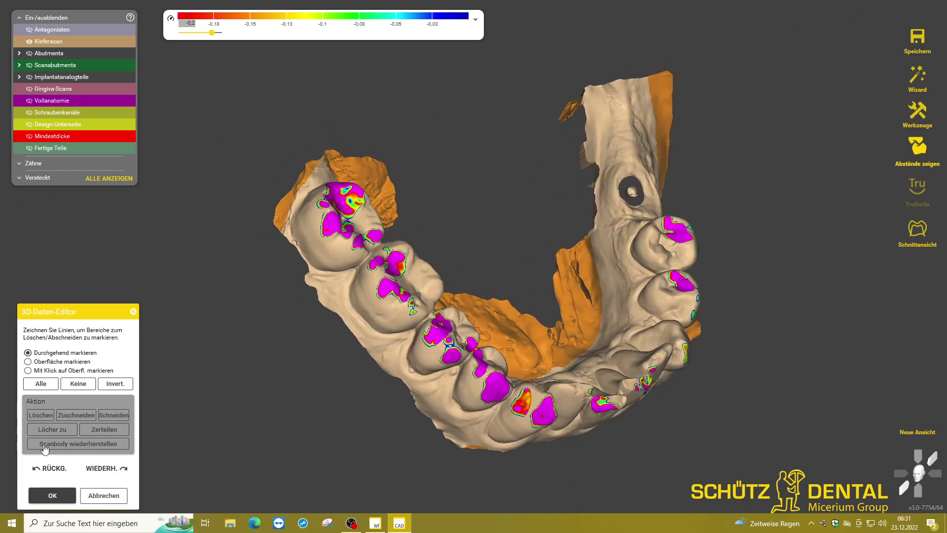
pyautogui.click(35, 413)
# Trim two stretches of the ragged lower edge and apply the trimming with OK.
pyautogui.moveTo(282, 321); pyautogui.dragTo(310, 344, button='right')
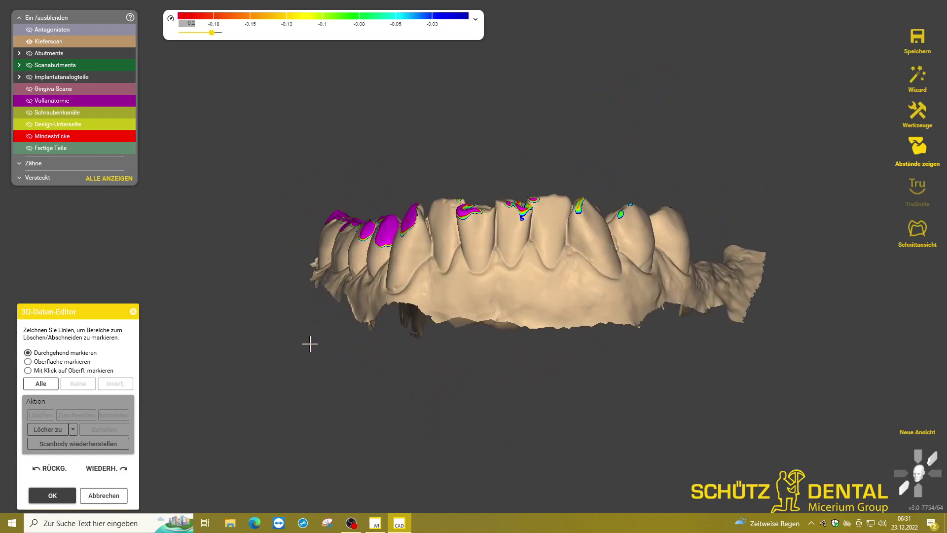
pyautogui.moveTo(295, 311)
pyautogui.mouseDown()
pyautogui.moveTo(501, 327)
pyautogui.moveTo(414, 353)
pyautogui.moveTo(339, 324)
pyautogui.moveTo(496, 321)
pyautogui.moveTo(645, 365)
pyautogui.moveTo(370, 349)
pyautogui.mouseUp()
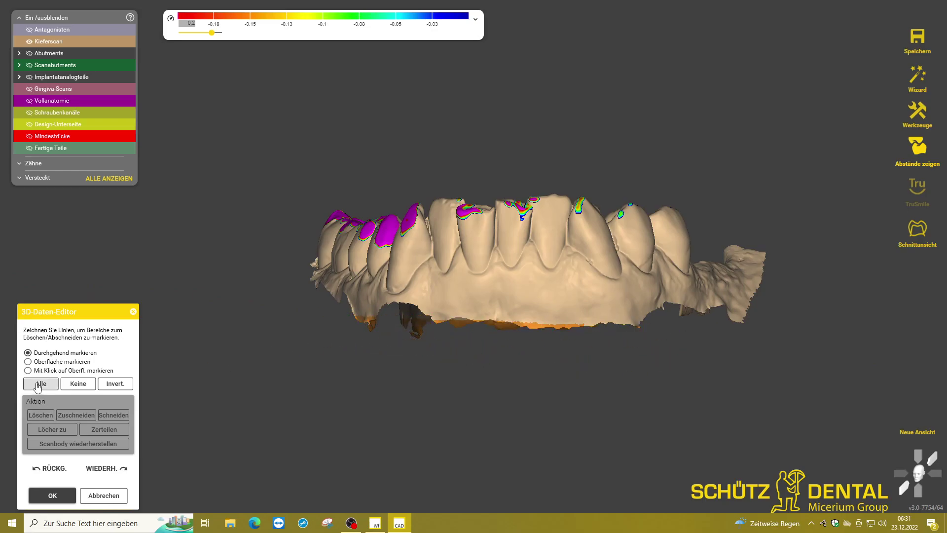
pyautogui.click(39, 415)
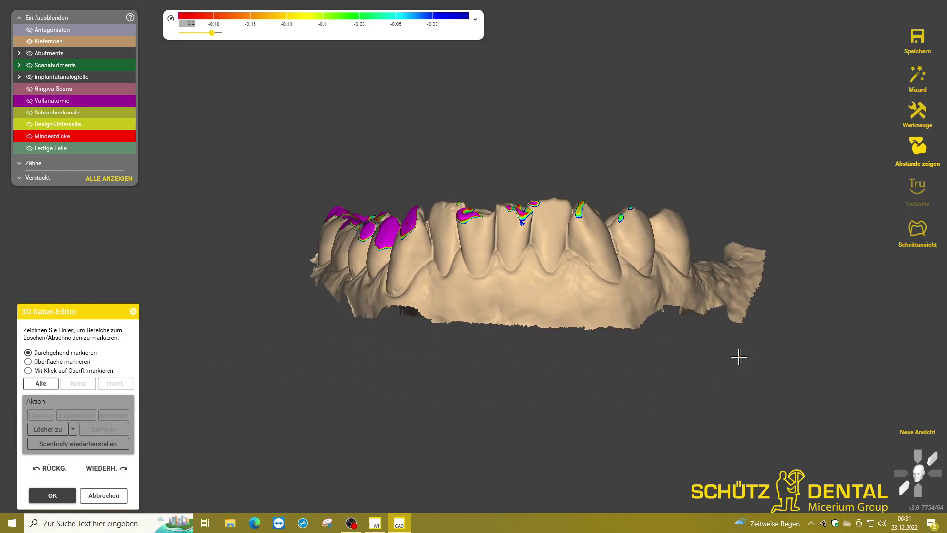
pyautogui.moveTo(714, 324)
pyautogui.mouseDown()
pyautogui.moveTo(739, 311)
pyautogui.moveTo(725, 338)
pyautogui.mouseUp()
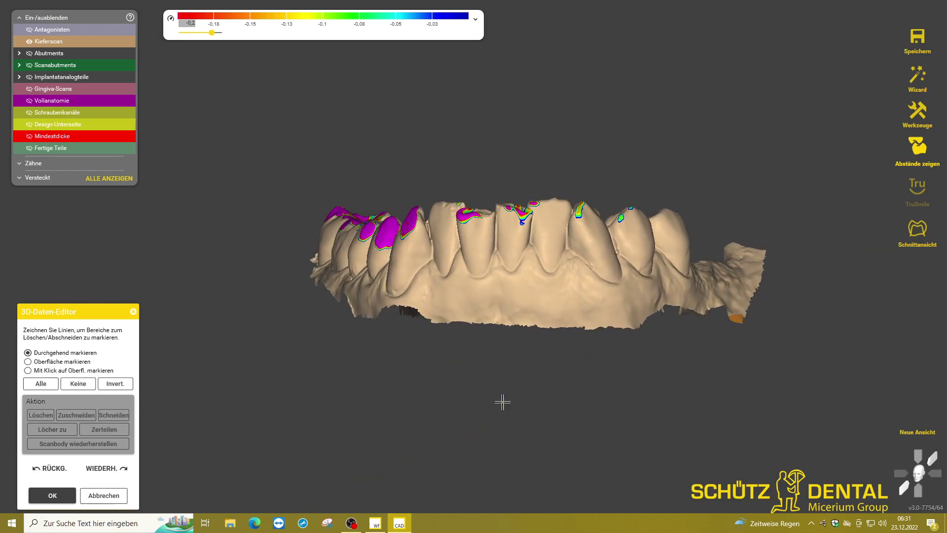
pyautogui.click(39, 414)
pyautogui.click(50, 495)
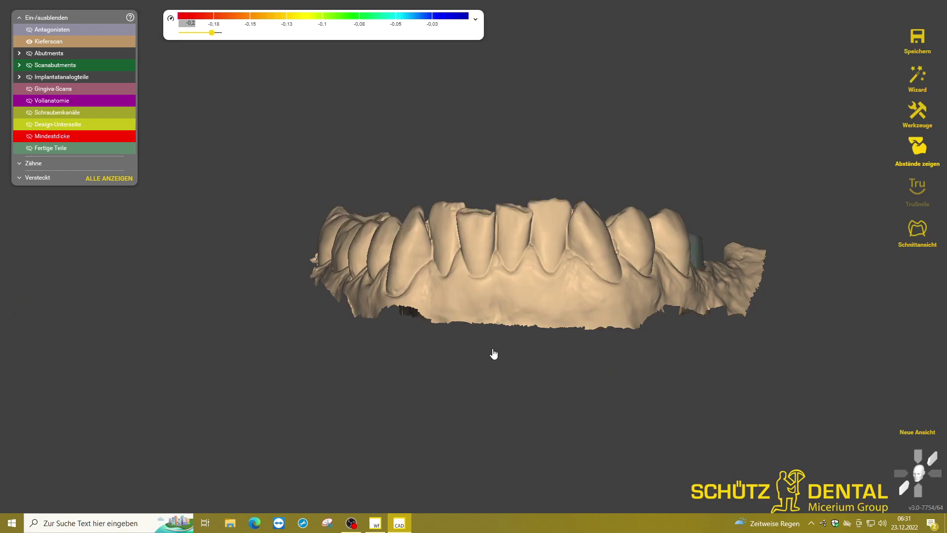
# Show the upper opposing jaw and open Scandaten freiformen on it.
pyautogui.click(29, 29)
pyautogui.rightClick(455, 166)
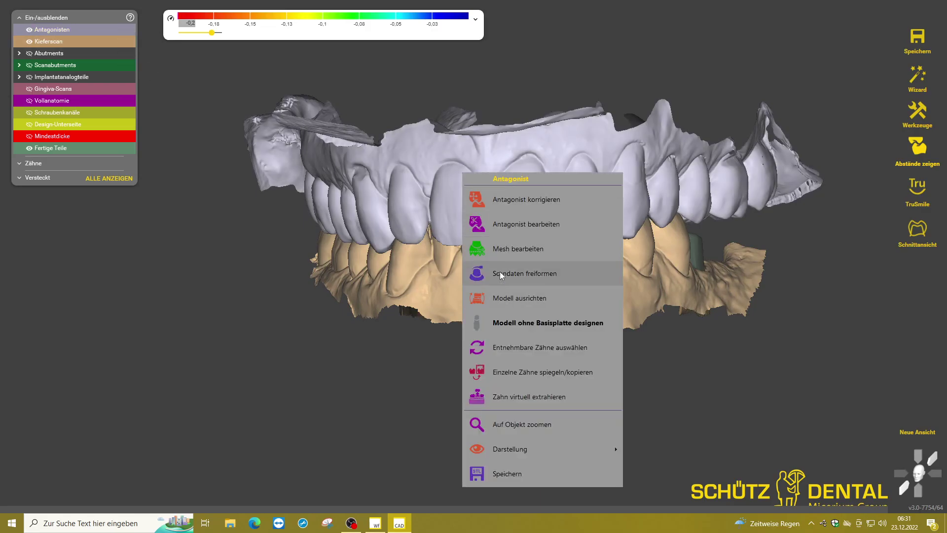
pyautogui.click(510, 255)
pyautogui.moveTo(448, 258); pyautogui.dragTo(230, 153, button='right')
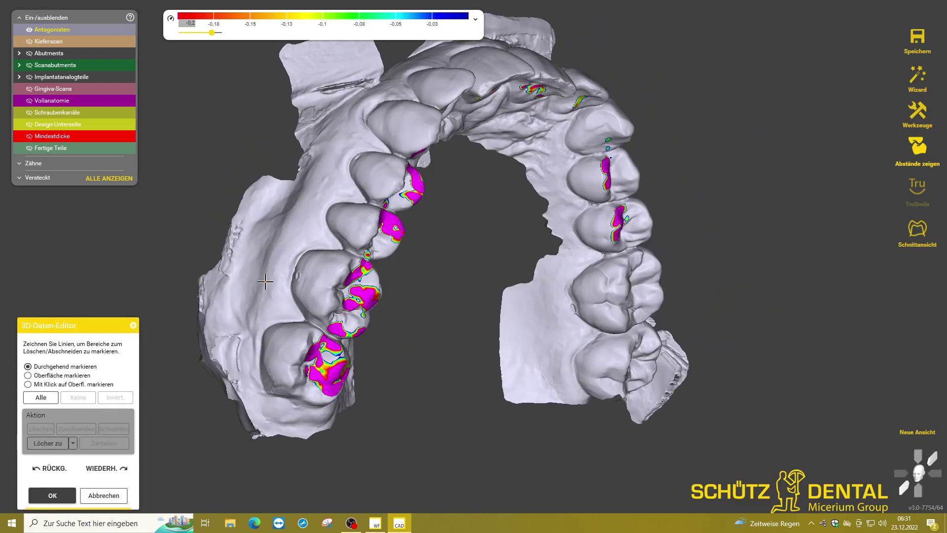
# Mark the excess on the left side, back and right end of the upper jaw.
pyautogui.moveTo(243, 150); pyautogui.dragTo(254, 252)
pyautogui.moveTo(231, 351); pyautogui.dragTo(205, 232)
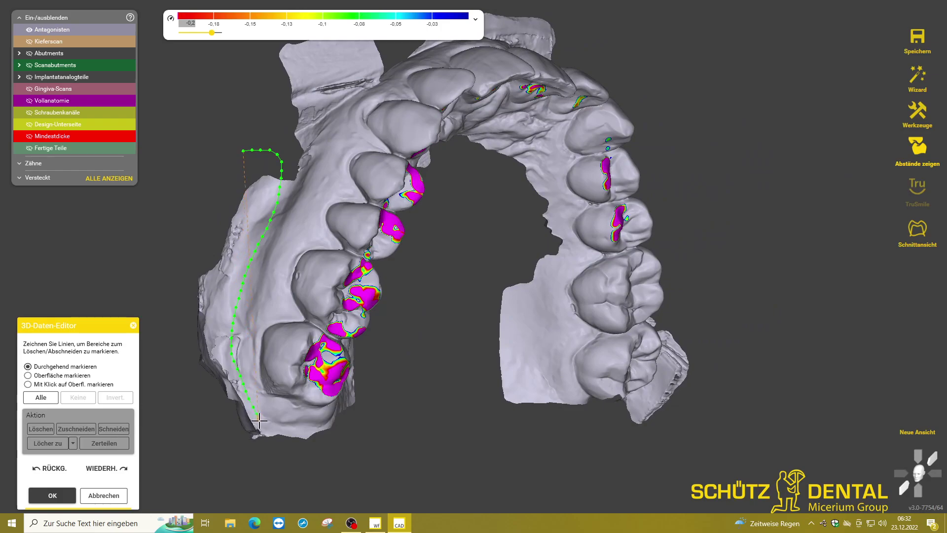
pyautogui.moveTo(205, 232); pyautogui.dragTo(305, 328, button='right')
pyautogui.moveTo(305, 327); pyautogui.dragTo(338, 215)
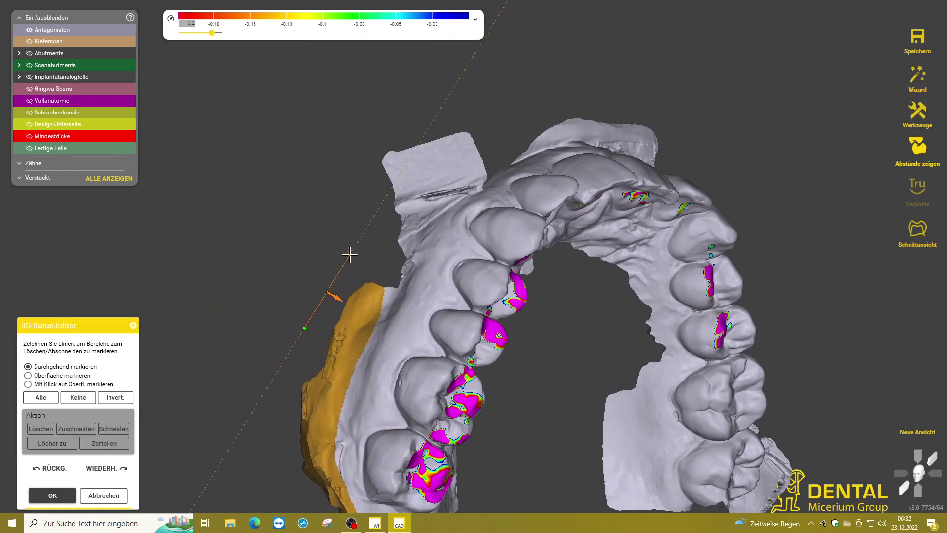
pyautogui.moveTo(339, 216); pyautogui.dragTo(513, 161, button='right')
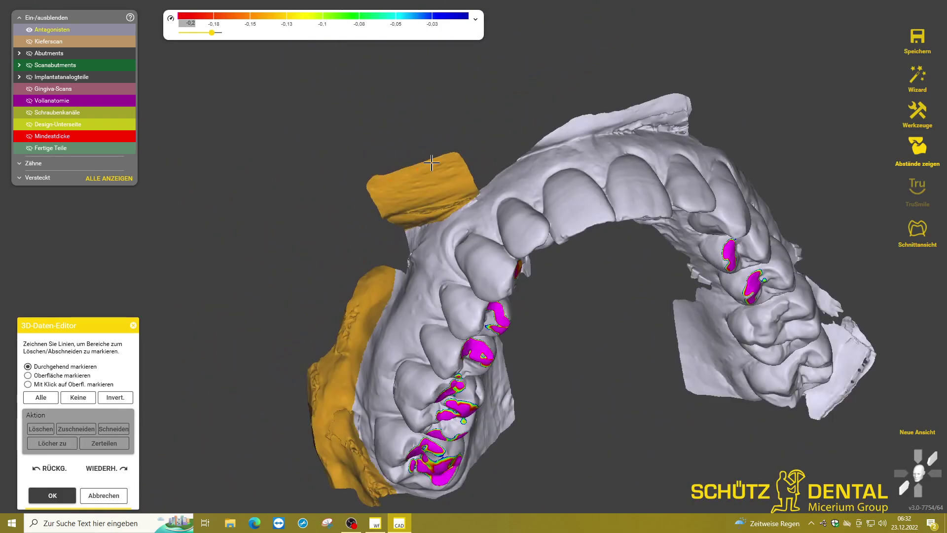
pyautogui.moveTo(513, 161)
pyautogui.mouseDown()
pyautogui.moveTo(665, 85)
pyautogui.moveTo(504, 148)
pyautogui.mouseUp()
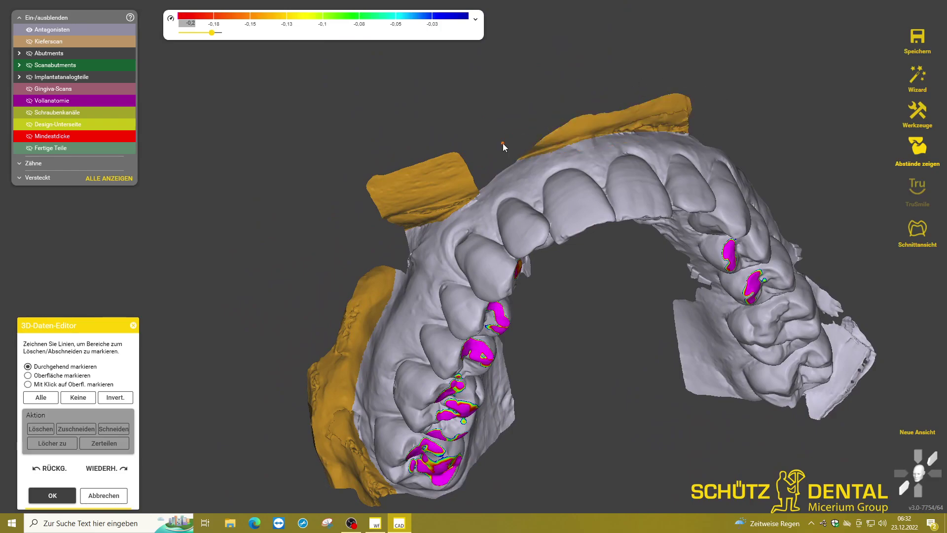
pyautogui.moveTo(503, 148); pyautogui.dragTo(582, 206, button='right')
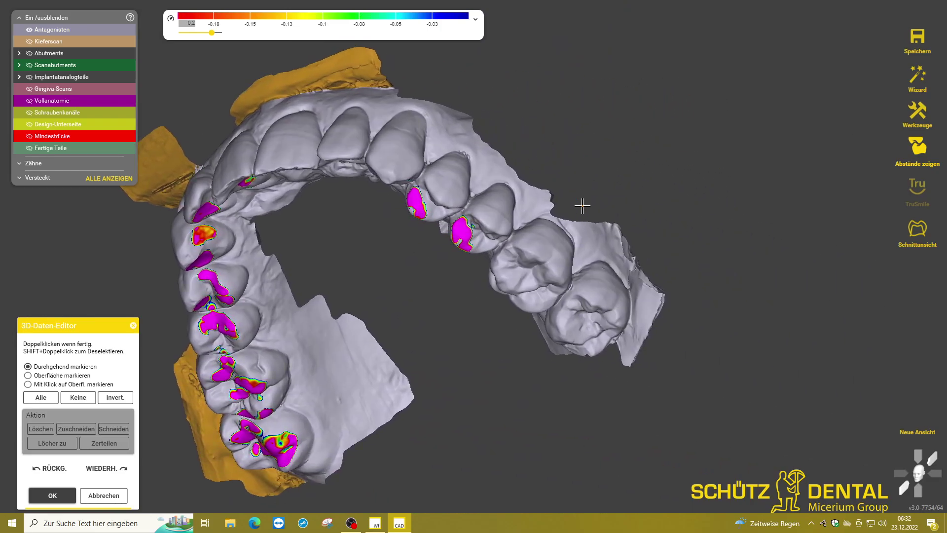
pyautogui.moveTo(582, 206); pyautogui.dragTo(678, 304)
pyautogui.moveTo(639, 218); pyautogui.dragTo(669, 300, button='right')
pyautogui.moveTo(670, 300); pyautogui.dragTo(648, 293)
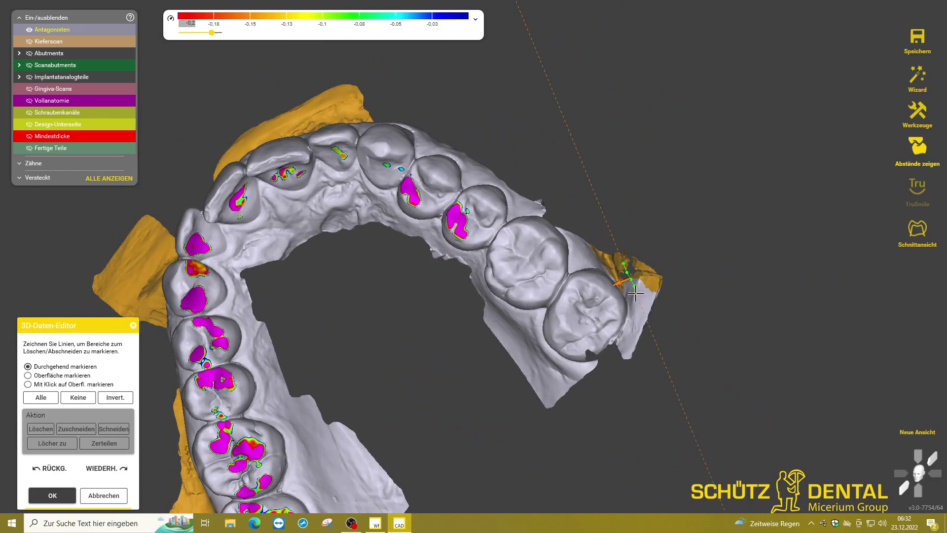
# Outline the lower-right gum flaps and delete them.
pyautogui.moveTo(648, 293)
pyautogui.mouseDown(button='right')
pyautogui.moveTo(439, 359)
pyautogui.moveTo(419, 345)
pyautogui.mouseUp(button='right')
pyautogui.moveTo(415, 328); pyautogui.dragTo(411, 354)
pyautogui.doubleClick(411, 354)
pyautogui.moveTo(411, 355); pyautogui.dragTo(448, 374, button='right')
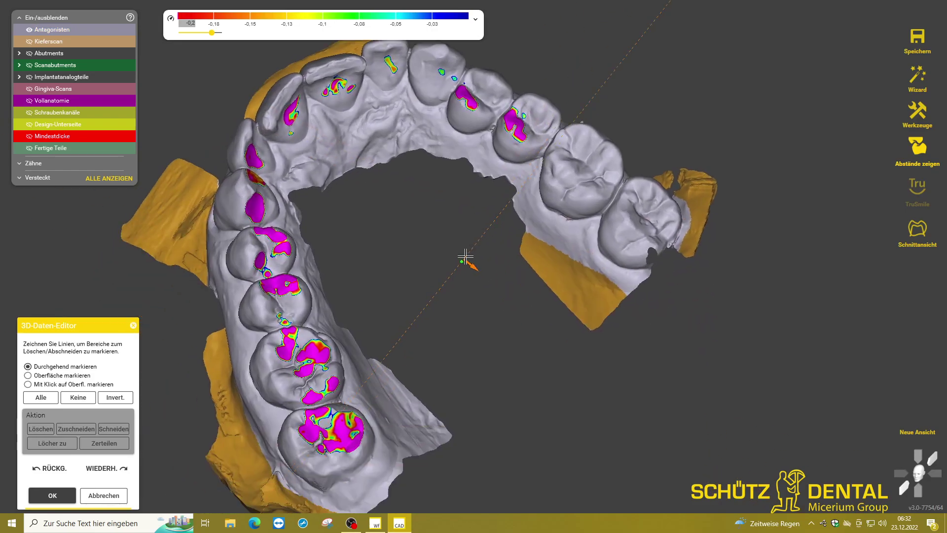
pyautogui.moveTo(418, 280); pyautogui.dragTo(371, 280, button='right')
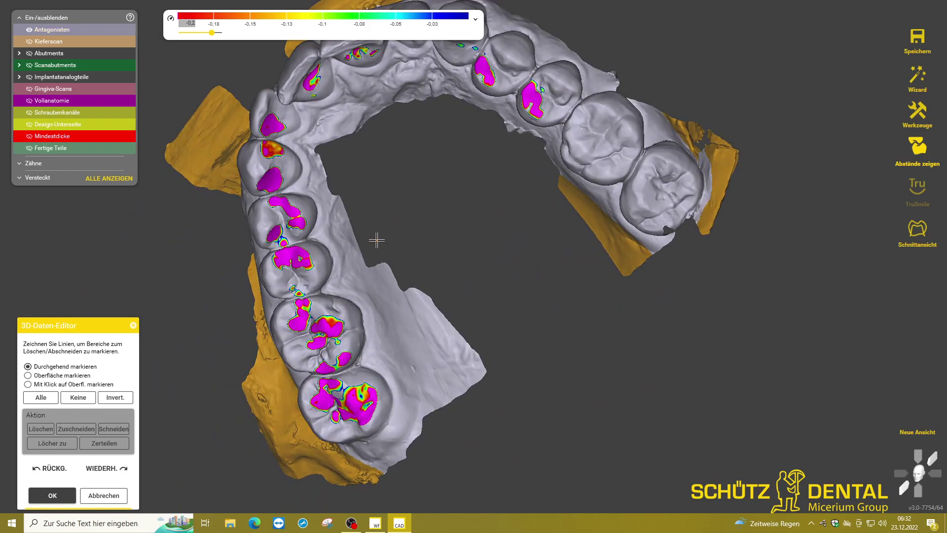
pyautogui.moveTo(376, 239); pyautogui.dragTo(453, 253)
pyautogui.doubleClick(453, 253)
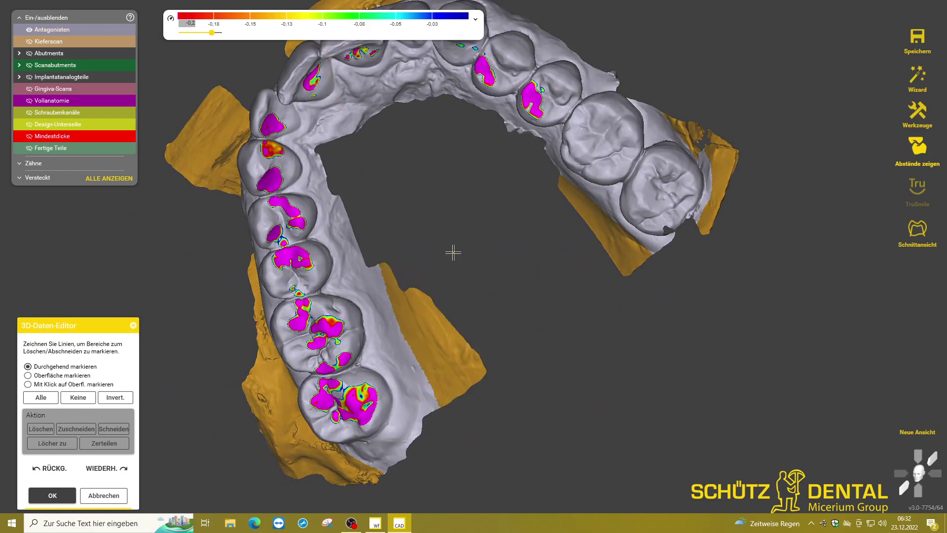
pyautogui.click(40, 428)
# Delete the surplus gum above the teeth and apply the edits with OK.
pyautogui.moveTo(470, 243)
pyautogui.mouseDown(button='right')
pyautogui.moveTo(465, 186)
pyautogui.moveTo(482, 260)
pyautogui.mouseUp(button='right')
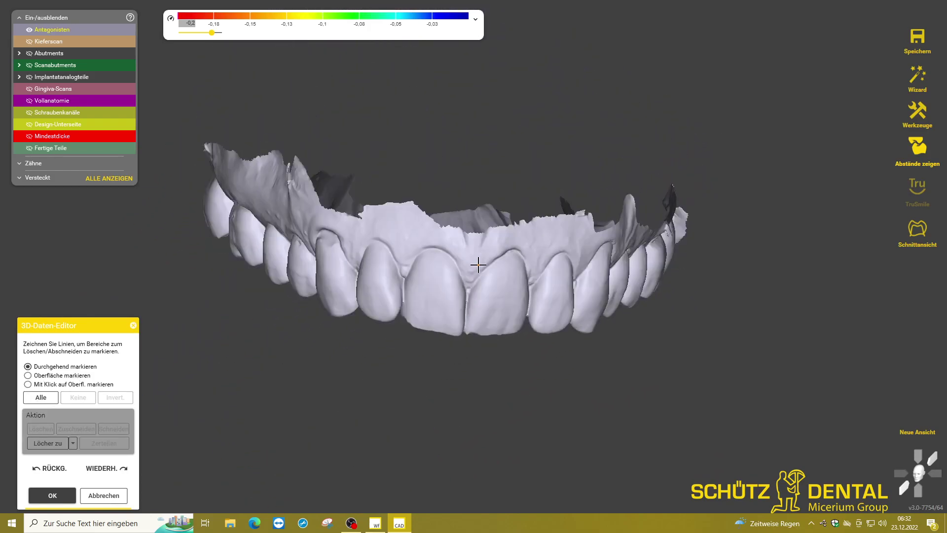
pyautogui.moveTo(260, 117); pyautogui.dragTo(281, 99)
pyautogui.doubleClick(281, 99)
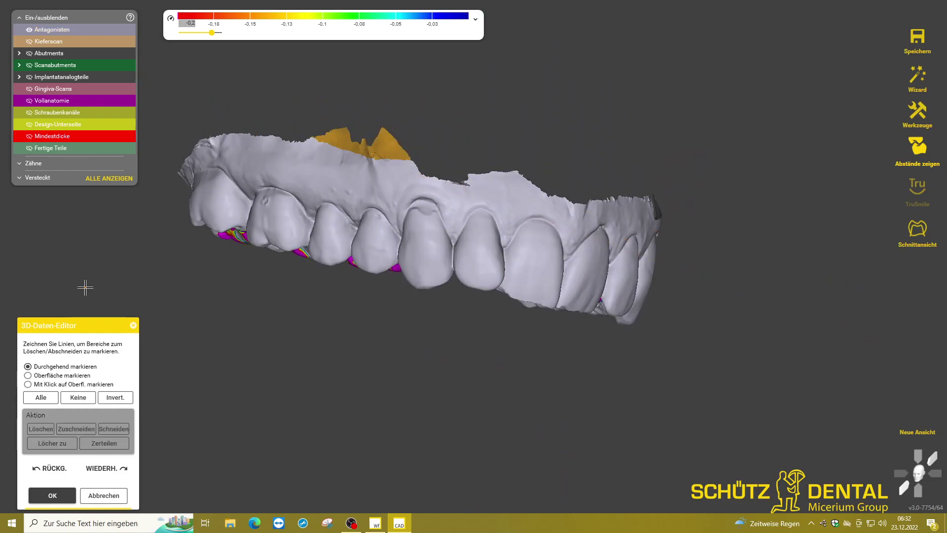
pyautogui.click(42, 427)
pyautogui.moveTo(438, 339); pyautogui.dragTo(481, 321, button='right')
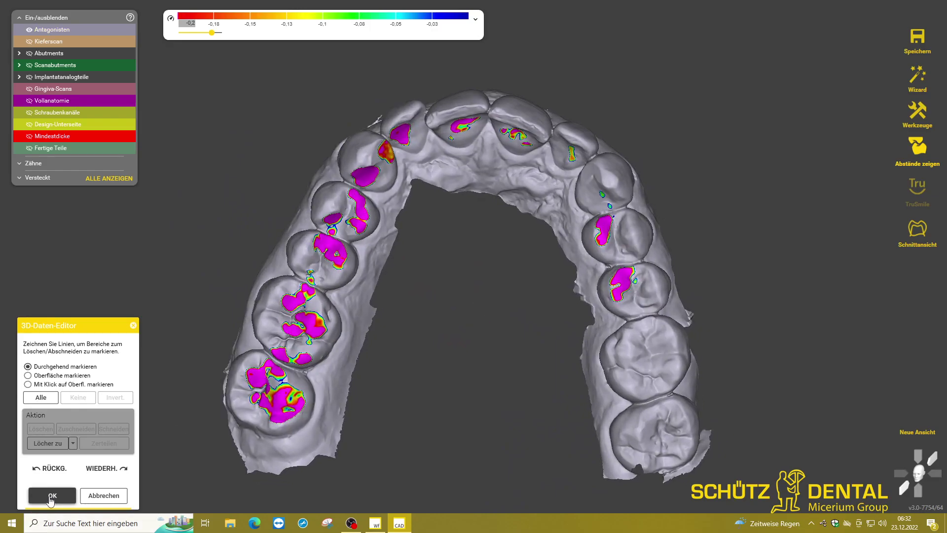
pyautogui.click(52, 495)
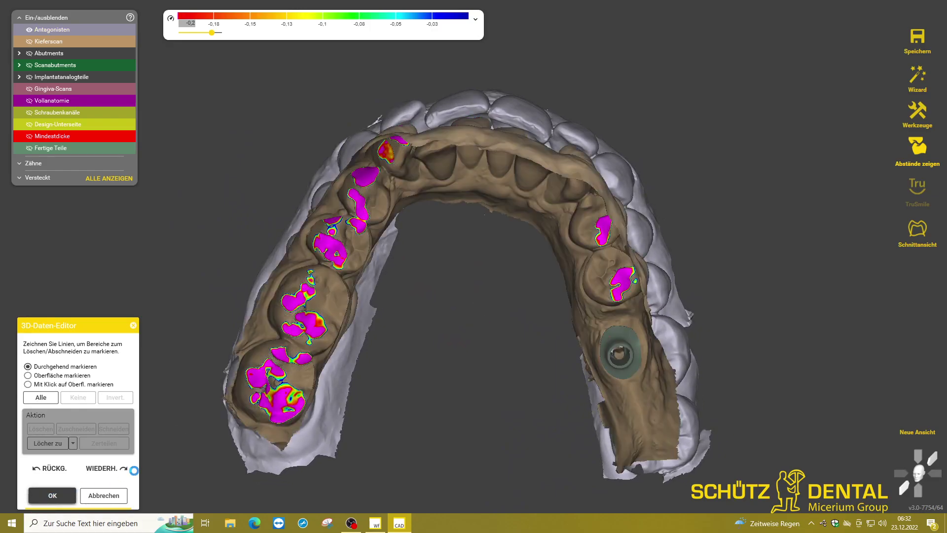
# Open the MASKEN gingiva mask settings for the plateless lower model and view the teeth from above.
pyautogui.click(918, 79)
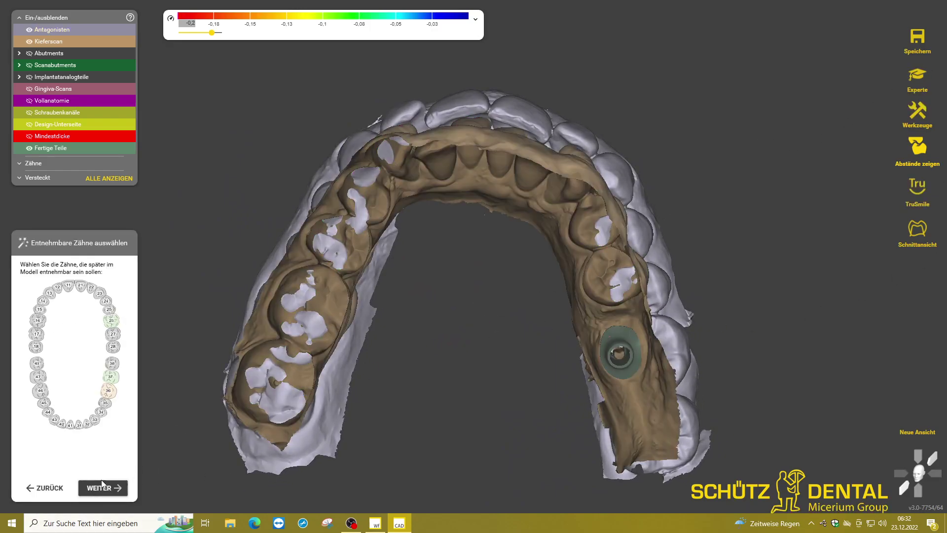
pyautogui.click(96, 487)
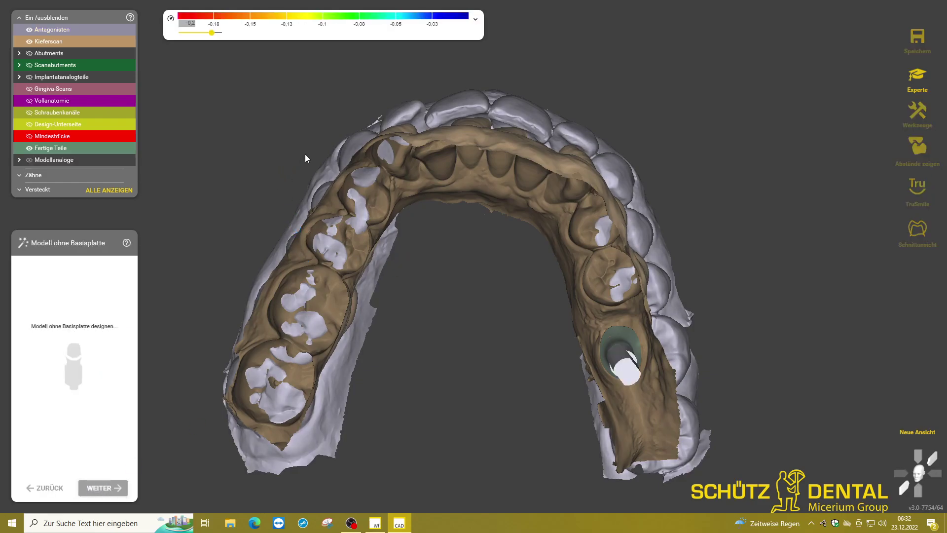
pyautogui.click(81, 261)
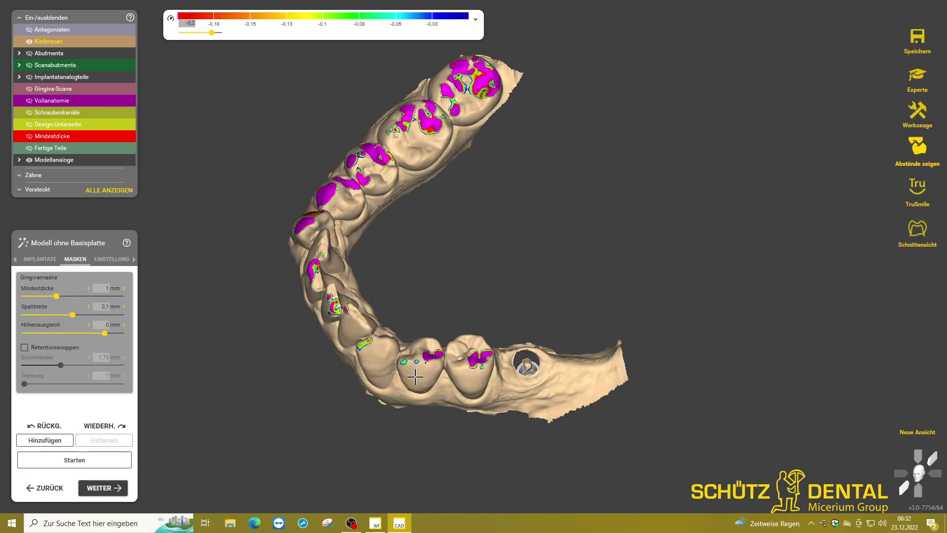
pyautogui.scroll(5, 491, 397)
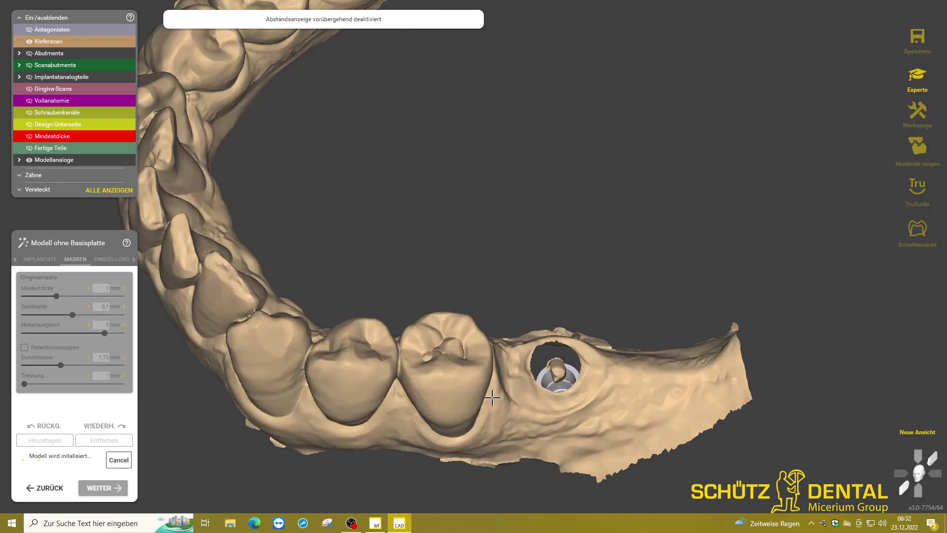
pyautogui.moveTo(440, 397); pyautogui.dragTo(592, 373, button='right')
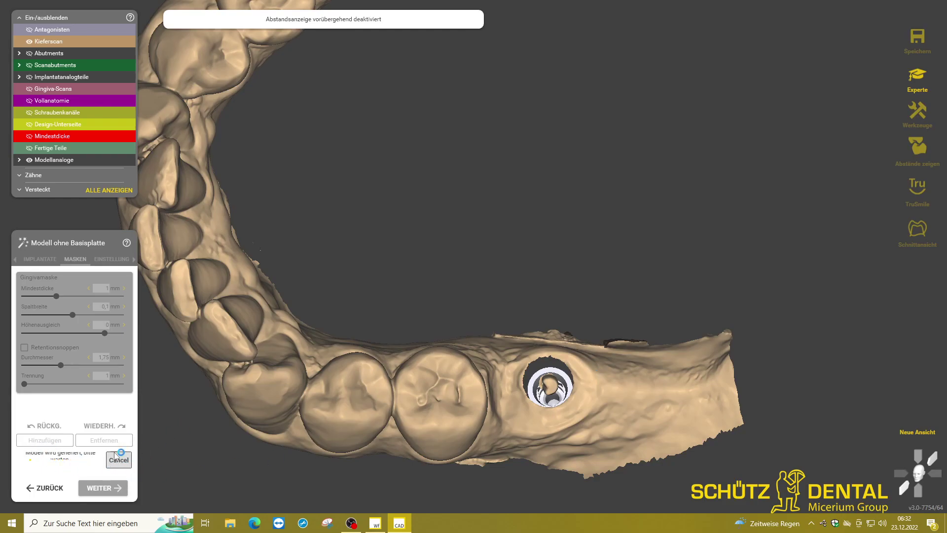
# Add a new gingiva mask and trace a closed outline around implant 36.
pyautogui.click(44, 440)
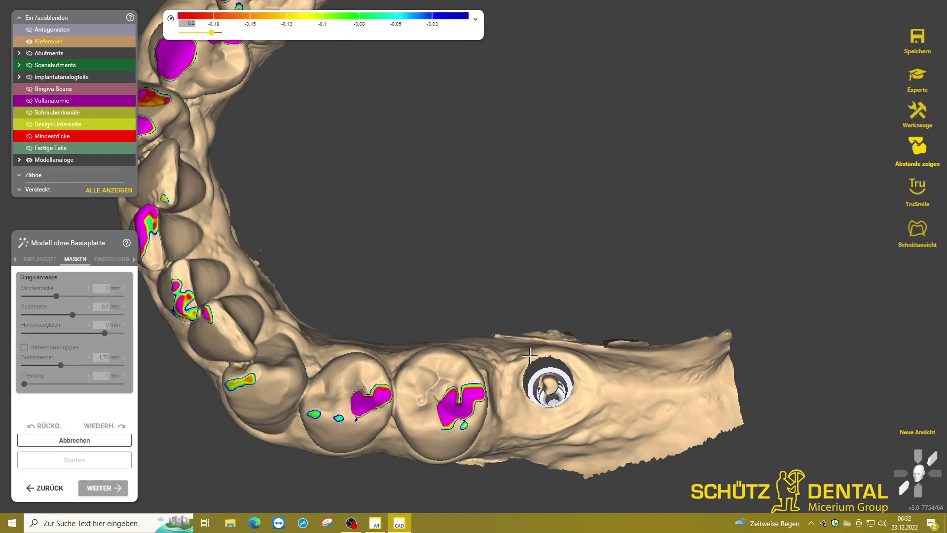
pyautogui.moveTo(499, 412); pyautogui.dragTo(517, 436)
pyautogui.moveTo(606, 434); pyautogui.dragTo(634, 393)
pyautogui.moveTo(635, 393); pyautogui.dragTo(600, 351, button='right')
pyautogui.moveTo(600, 350); pyautogui.dragTo(615, 336)
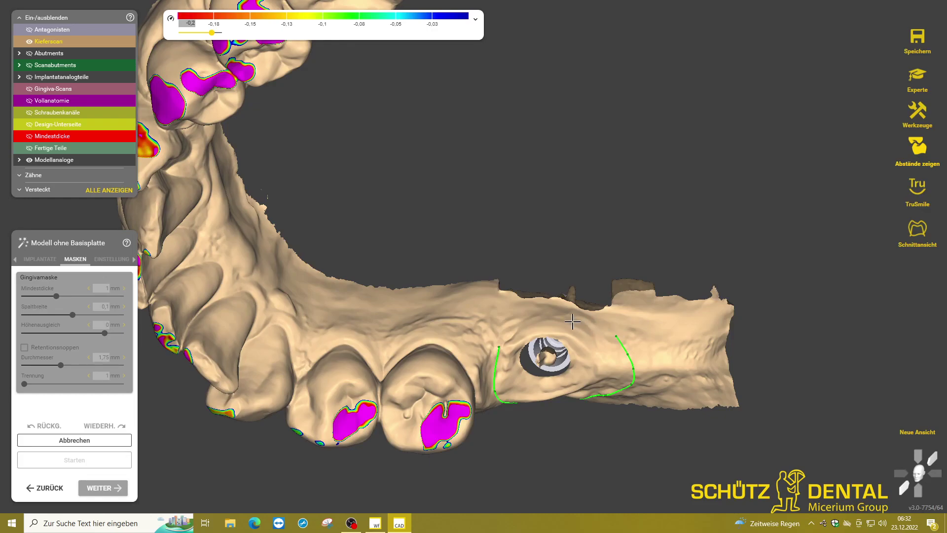
pyautogui.moveTo(549, 318); pyautogui.dragTo(508, 320)
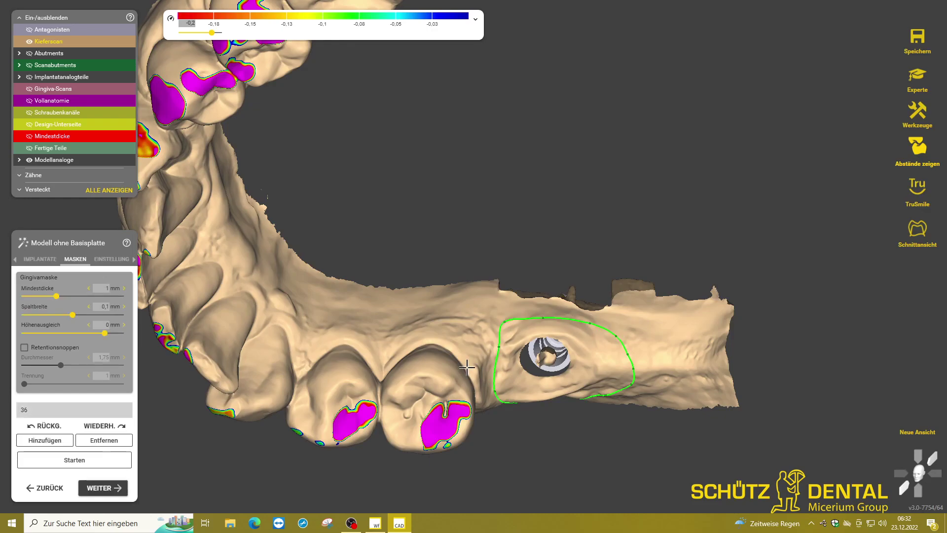
pyautogui.moveTo(508, 321); pyautogui.dragTo(525, 395, button='right')
# Pull the mask outline's lower edge outward and check the outline from several angles.
pyautogui.moveTo(528, 395); pyautogui.dragTo(522, 406)
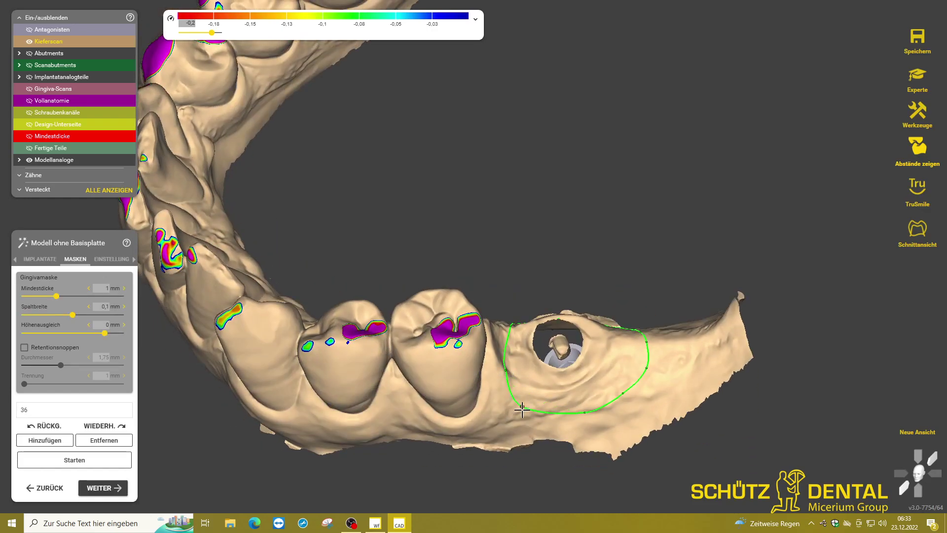
pyautogui.moveTo(584, 412); pyautogui.dragTo(584, 416)
pyautogui.moveTo(623, 393); pyautogui.dragTo(627, 401)
pyautogui.moveTo(626, 401); pyautogui.dragTo(605, 370, button='right')
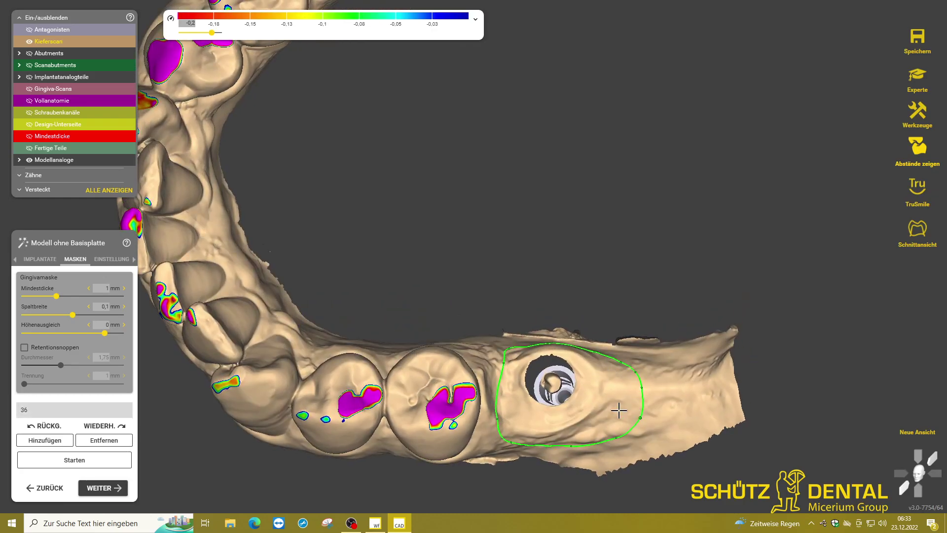
pyautogui.moveTo(635, 405)
pyautogui.mouseDown(button='right')
pyautogui.moveTo(631, 369)
pyautogui.moveTo(616, 356)
pyautogui.moveTo(567, 357)
pyautogui.moveTo(585, 332)
pyautogui.mouseUp(button='right')
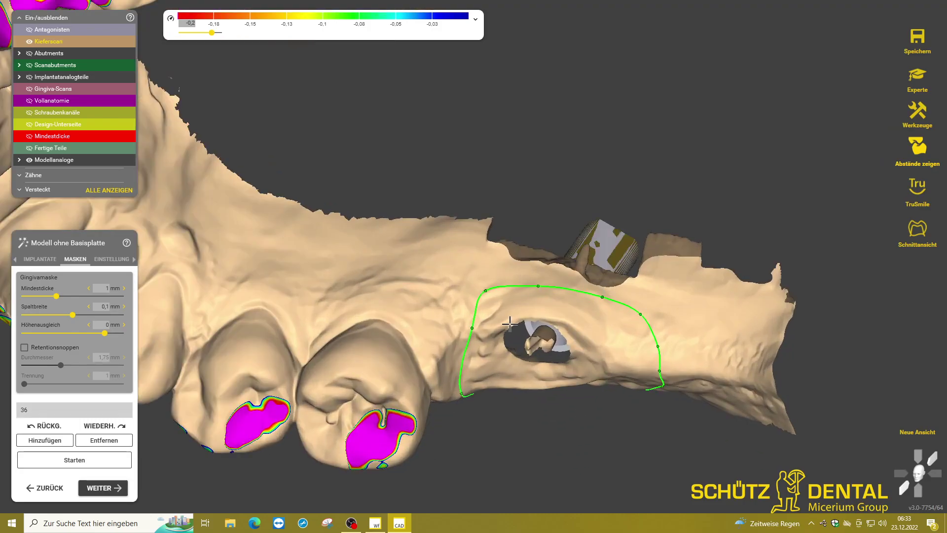
pyautogui.moveTo(531, 294); pyautogui.dragTo(473, 389, button='right')
# Nudge one mask outline point, then generate the lower model with the gingiva mask.
pyautogui.moveTo(537, 357); pyautogui.dragTo(534, 361)
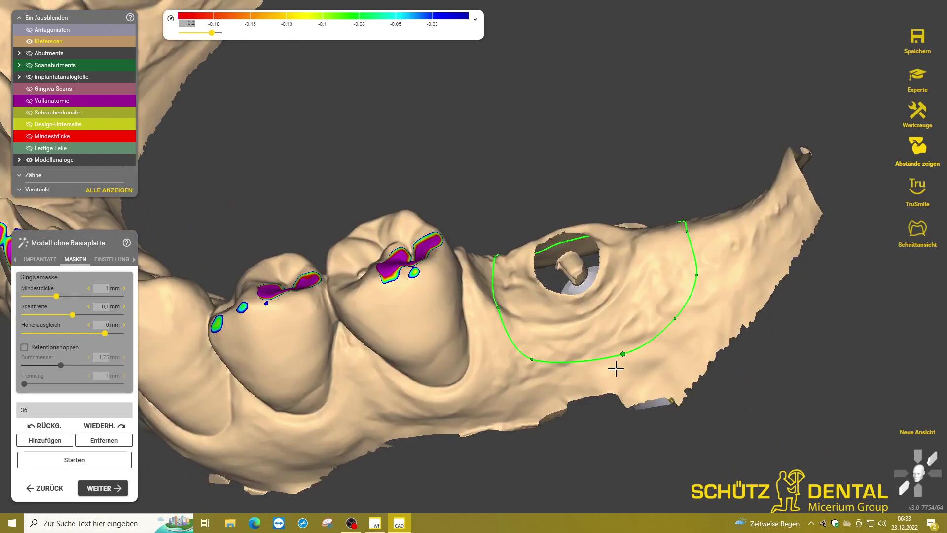
pyautogui.moveTo(621, 360)
pyautogui.mouseDown(button='right')
pyautogui.moveTo(482, 362)
pyautogui.moveTo(473, 375)
pyautogui.mouseUp(button='right')
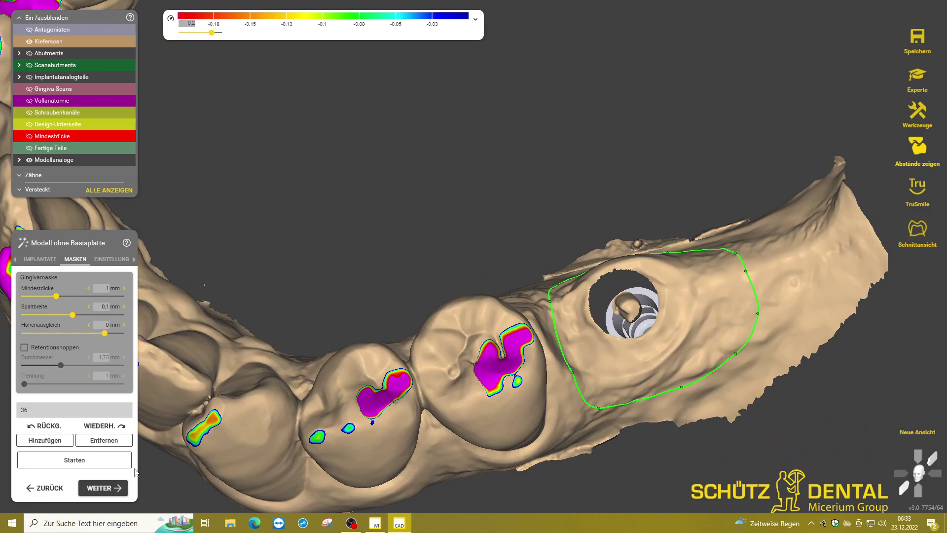
pyautogui.click(51, 466)
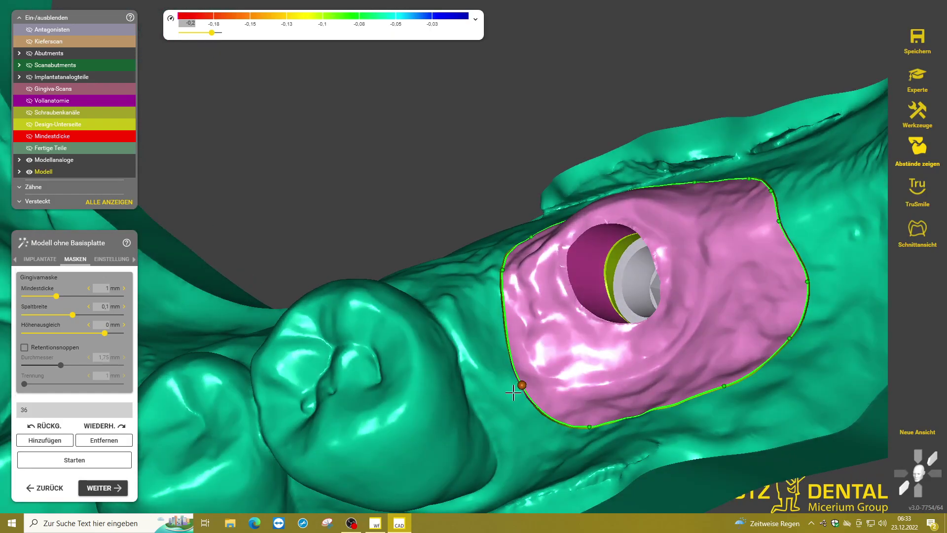
# Rotate and zoom to inspect the pink gingiva mask around implant 36 from the side.
pyautogui.moveTo(513, 392)
pyautogui.mouseDown(button='right')
pyautogui.moveTo(476, 342)
pyautogui.moveTo(654, 391)
pyautogui.mouseUp(button='right')
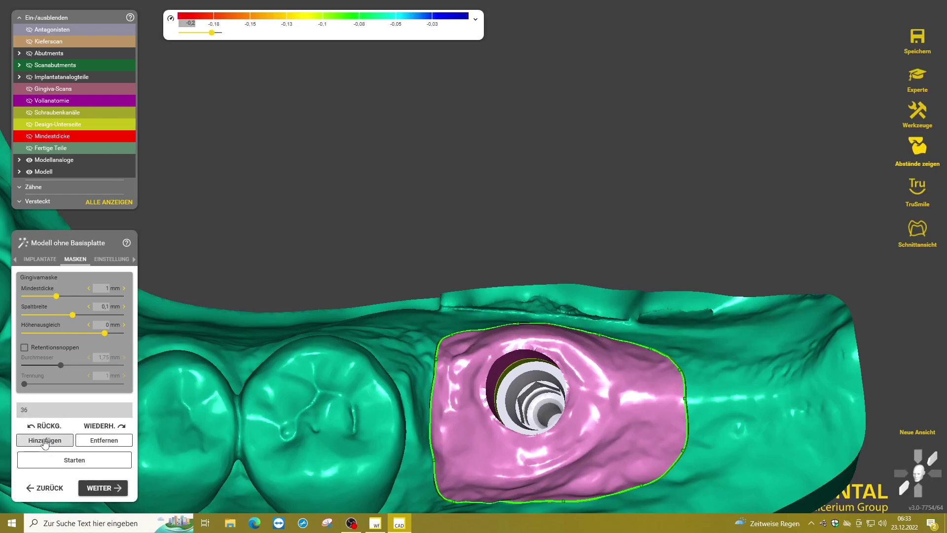
pyautogui.moveTo(348, 335); pyautogui.dragTo(354, 280, button='right')
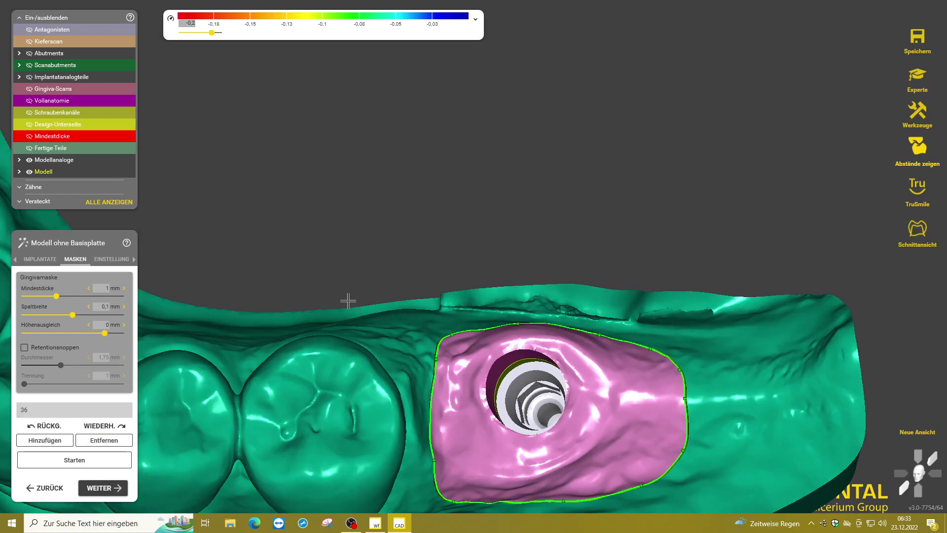
pyautogui.scroll(-3, 354, 280)
pyautogui.scroll(-2, 355, 282)
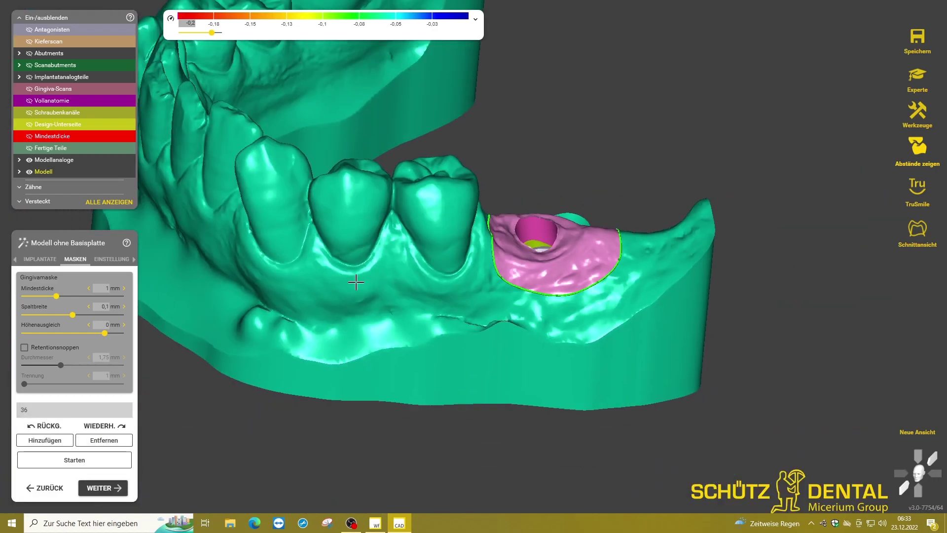
pyautogui.scroll(-3, 356, 282)
pyautogui.moveTo(355, 282)
pyautogui.mouseDown(button='right')
pyautogui.moveTo(498, 268)
pyautogui.moveTo(489, 281)
pyautogui.mouseUp(button='right')
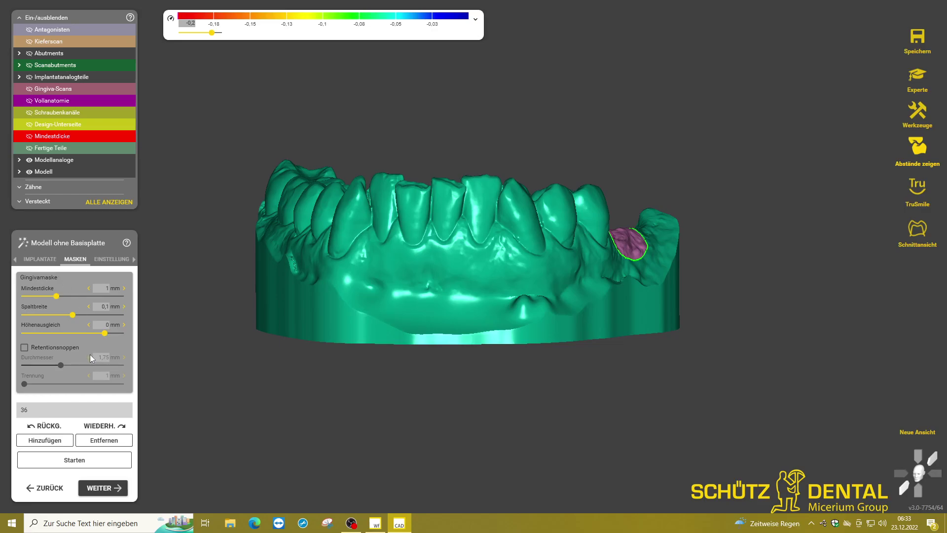
# Continue and recalculate the lower model with the current parameters ('Modell mit den aktuellen Parametern neu berechnen').
pyautogui.click(101, 487)
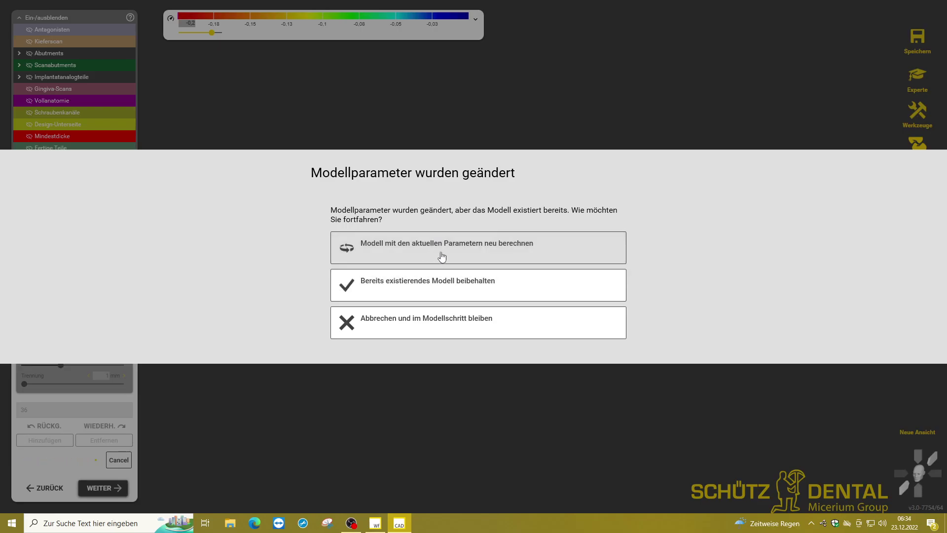
pyautogui.click(442, 255)
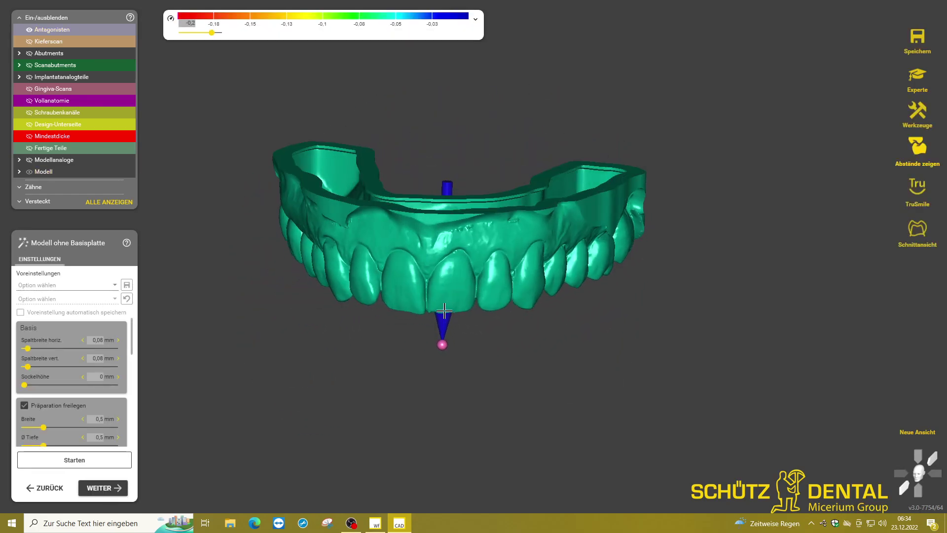
# Apply the 3D Systems - NextDent 5100 preset with Default material and generate the upper model.
pyautogui.click(113, 286)
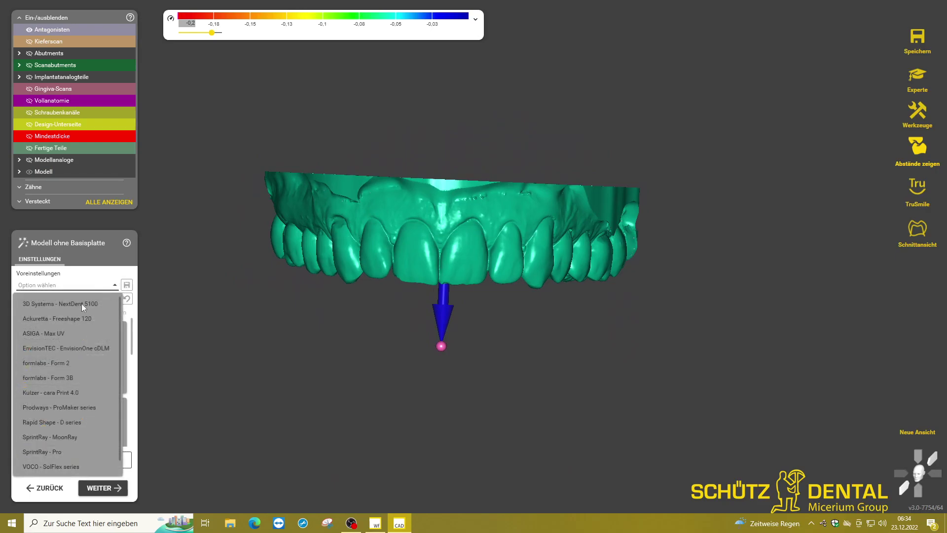
pyautogui.click(63, 309)
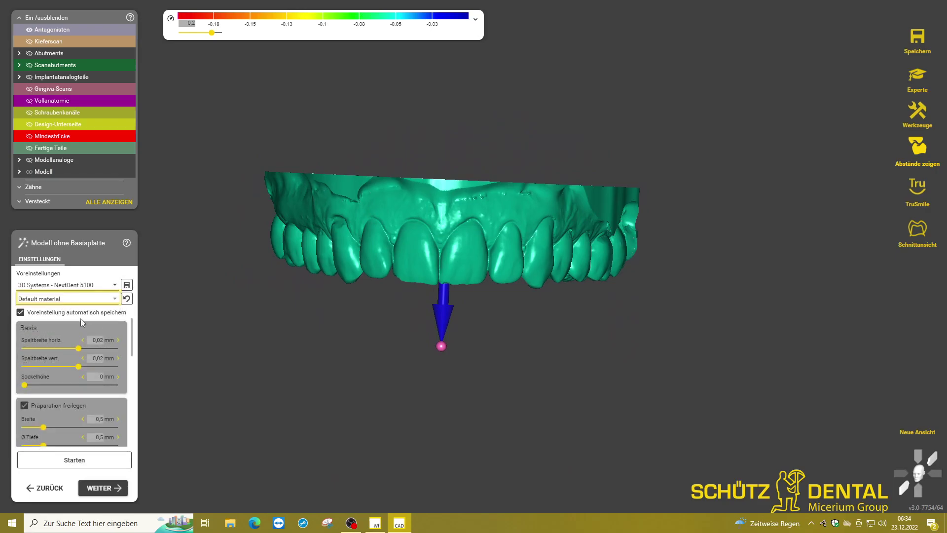
pyautogui.click(114, 299)
pyautogui.click(106, 317)
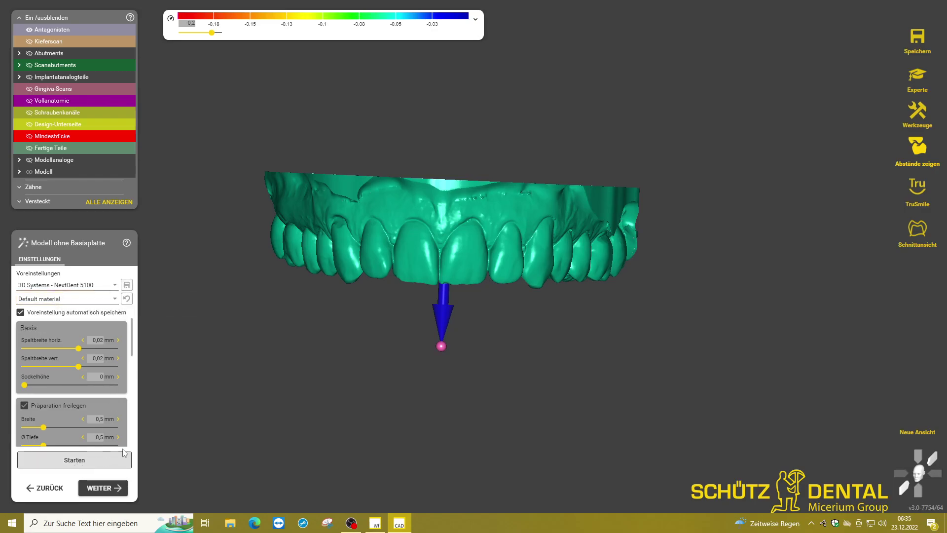
pyautogui.moveTo(277, 306); pyautogui.dragTo(274, 377, button='right')
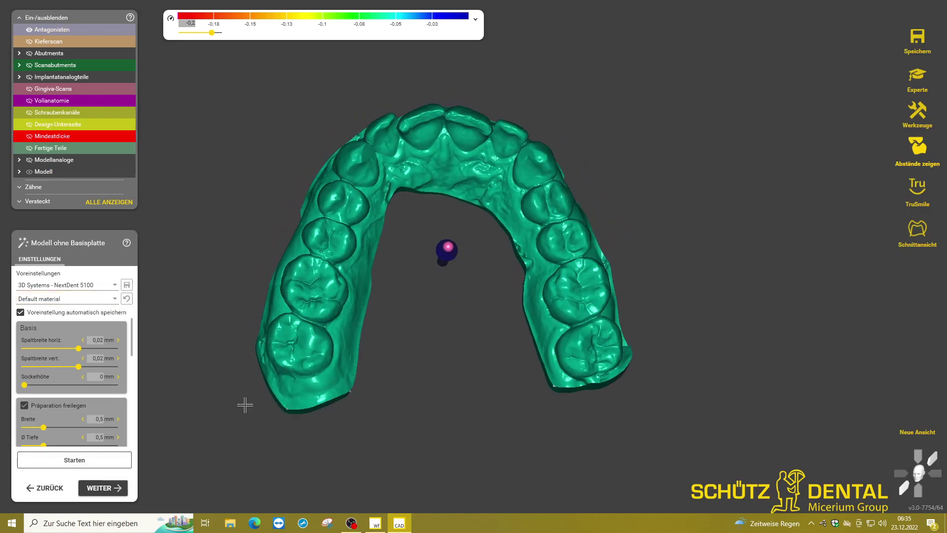
pyautogui.click(72, 461)
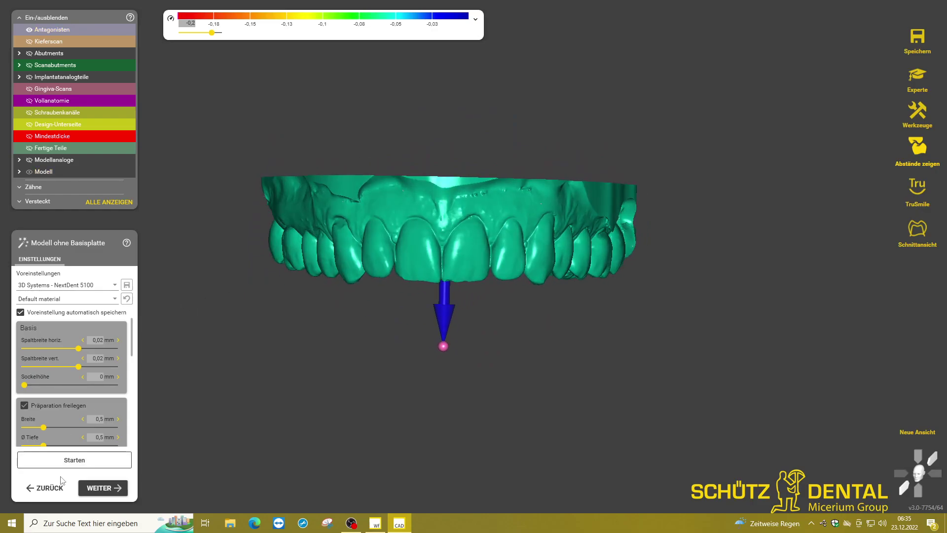
# Regenerate the lower model with the 3D Systems - NextDent 5100 preset, then save it.
pyautogui.click(42, 488)
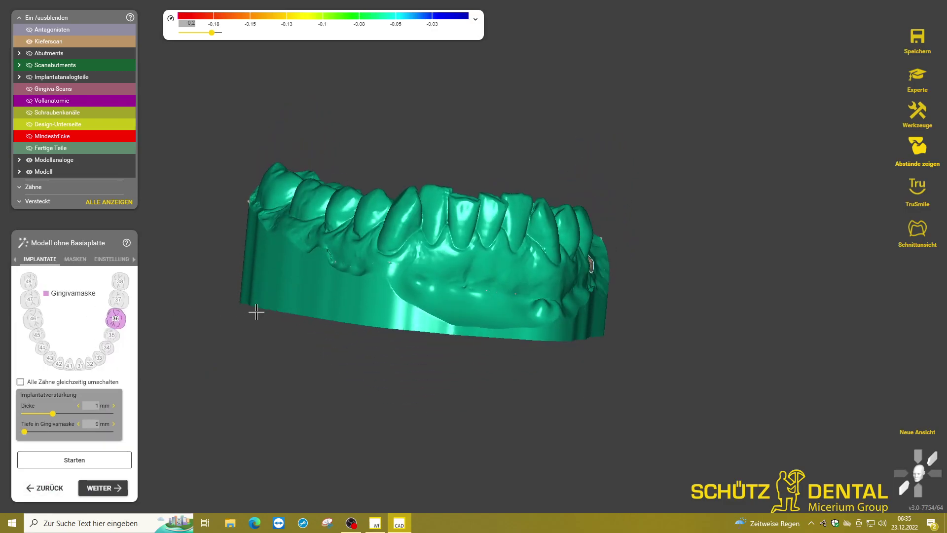
pyautogui.click(111, 259)
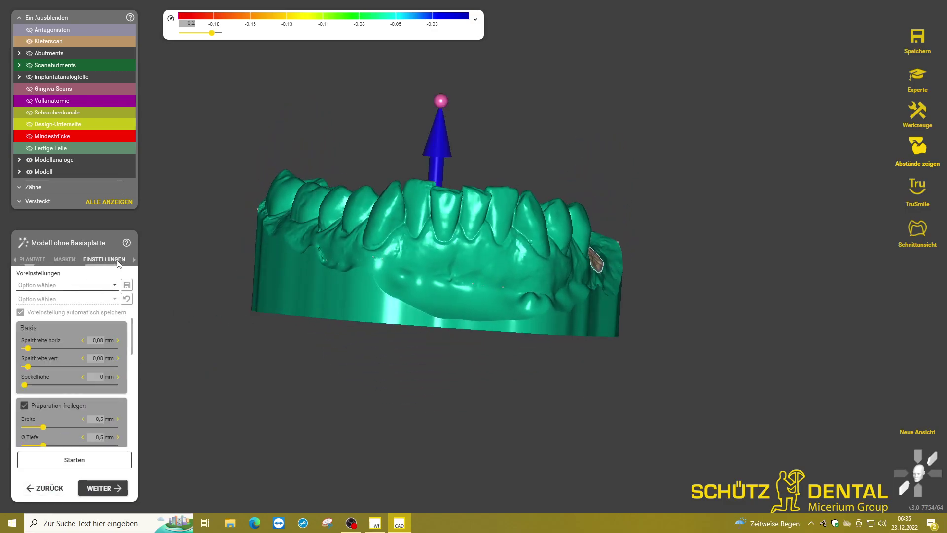
pyautogui.click(117, 285)
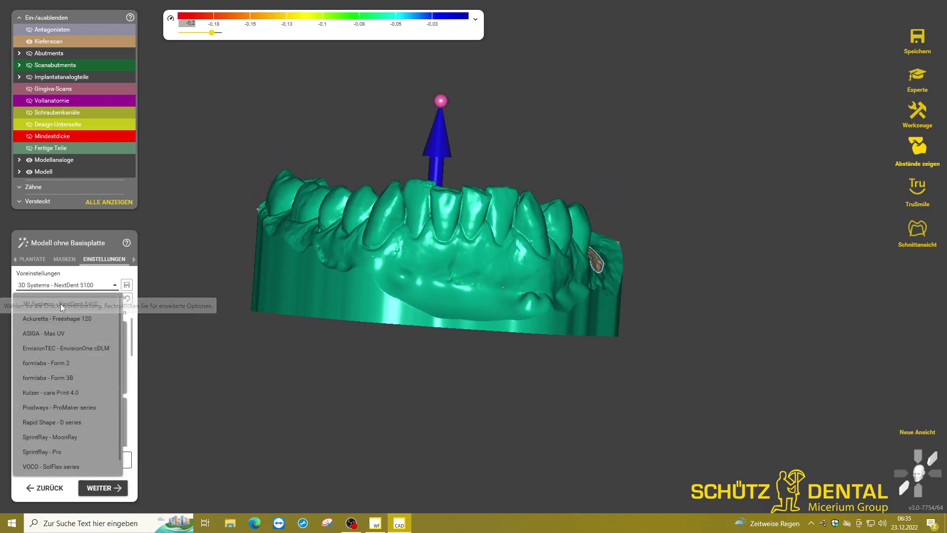
pyautogui.click(60, 303)
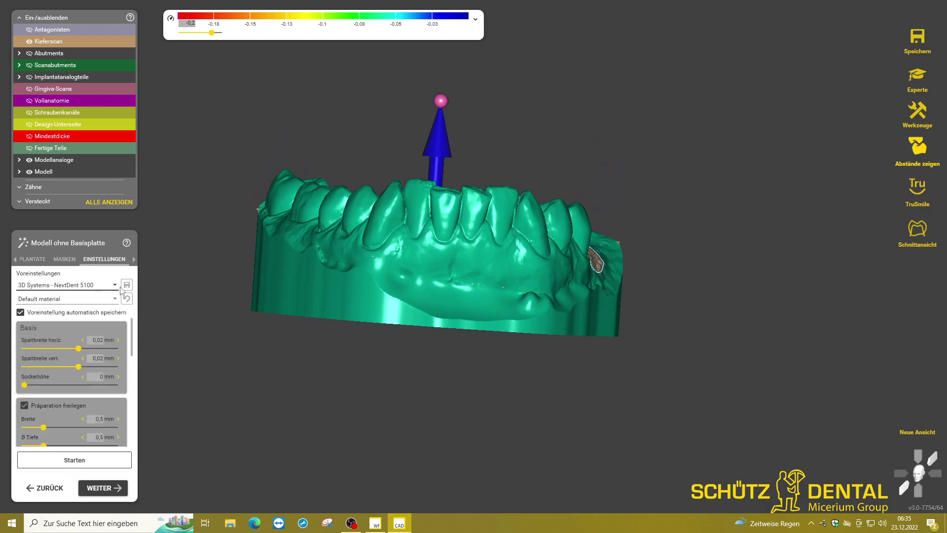
pyautogui.click(72, 460)
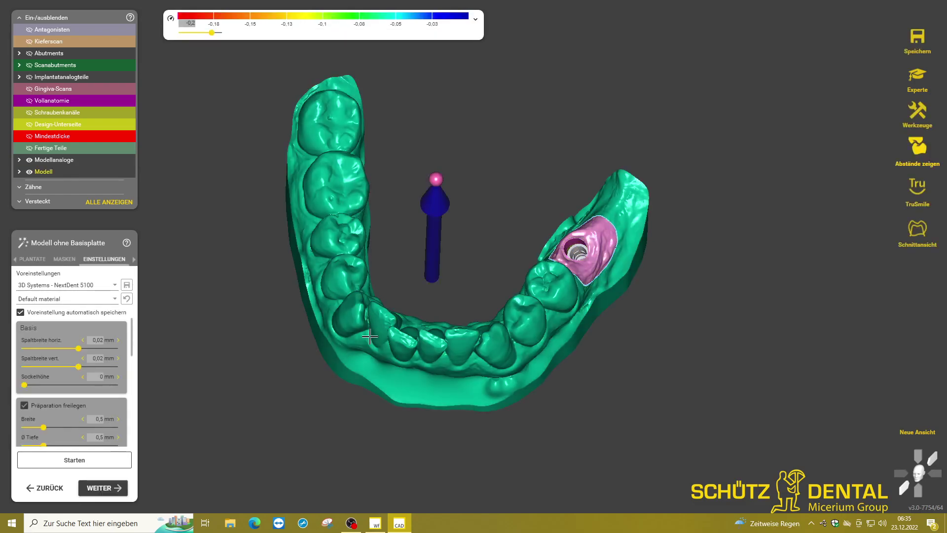
pyautogui.moveTo(359, 284)
pyautogui.mouseDown(button='middle')
pyautogui.moveTo(359, 302)
pyautogui.moveTo(252, 325)
pyautogui.mouseUp(button='middle')
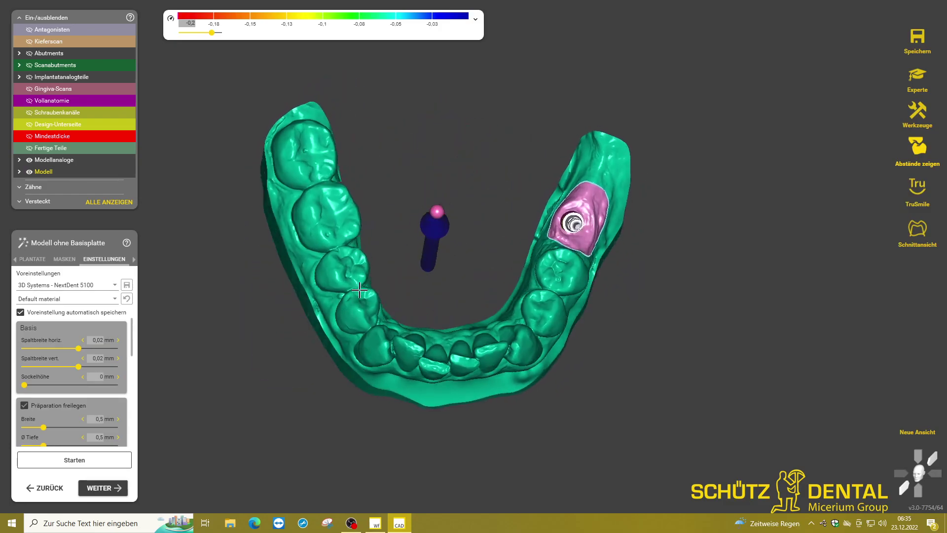
pyautogui.click(103, 487)
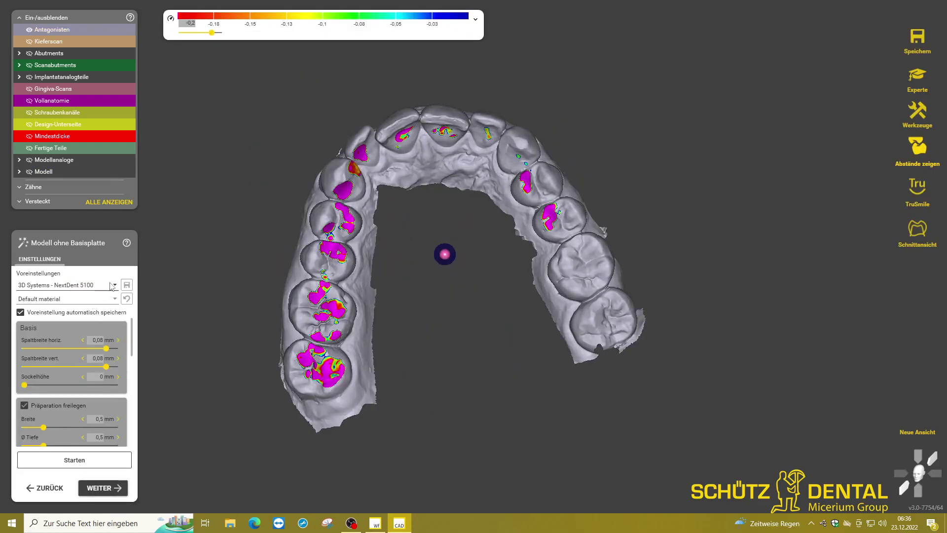
# Generate the plateless upper model, inspect it with the Kieferscan layer shown, and accept it.
pyautogui.click(74, 458)
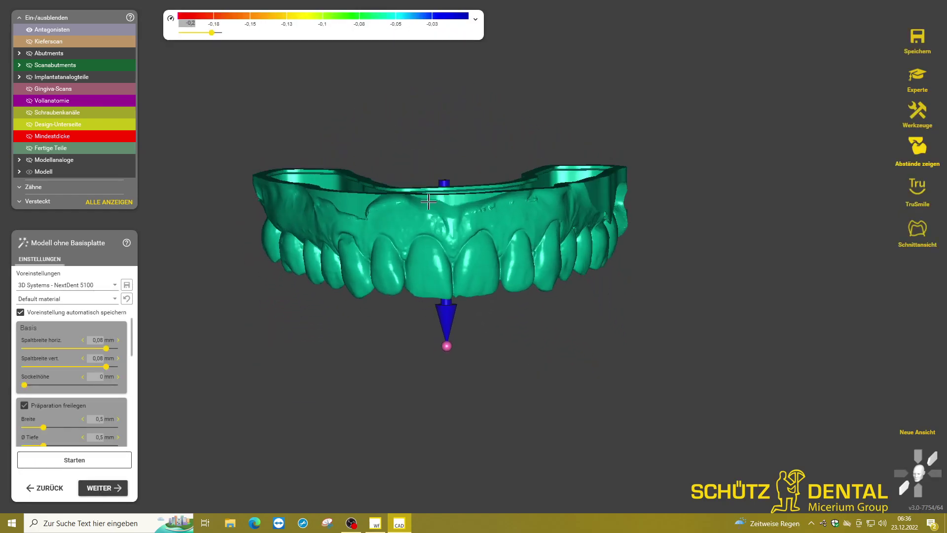
pyautogui.moveTo(428, 202); pyautogui.dragTo(419, 89, button='right')
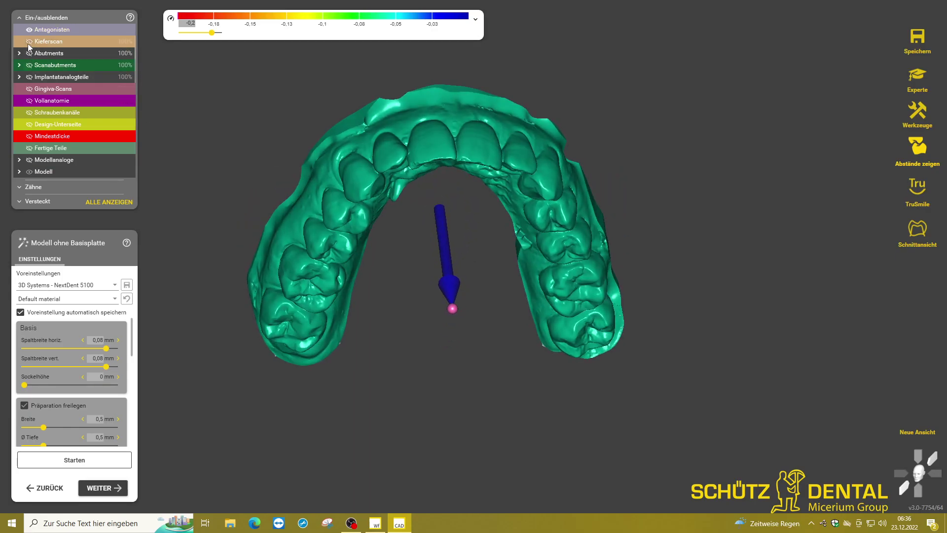
pyautogui.click(29, 41)
pyautogui.moveTo(286, 110); pyautogui.dragTo(247, 186, button='right')
pyautogui.click(103, 487)
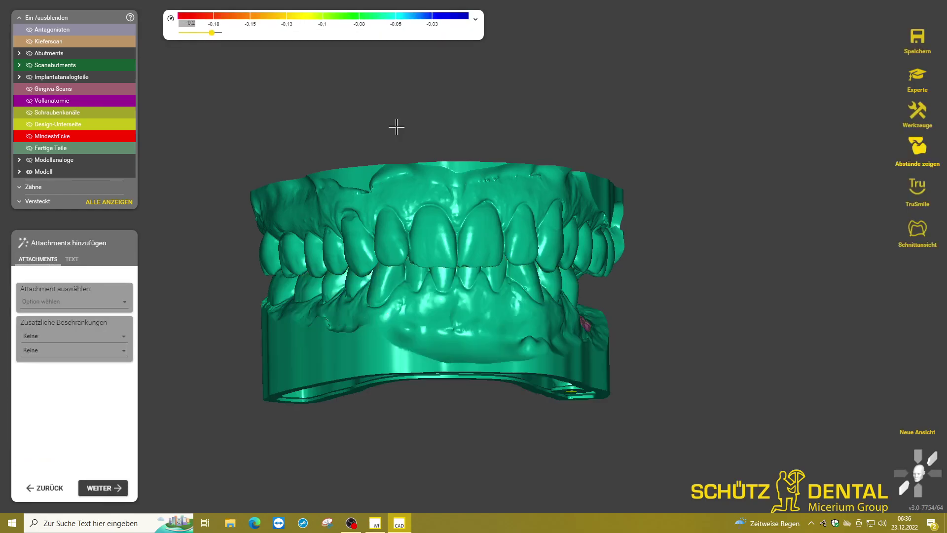
# Browse the attachment list and movement restriction options without choosing anything.
pyautogui.click(75, 302)
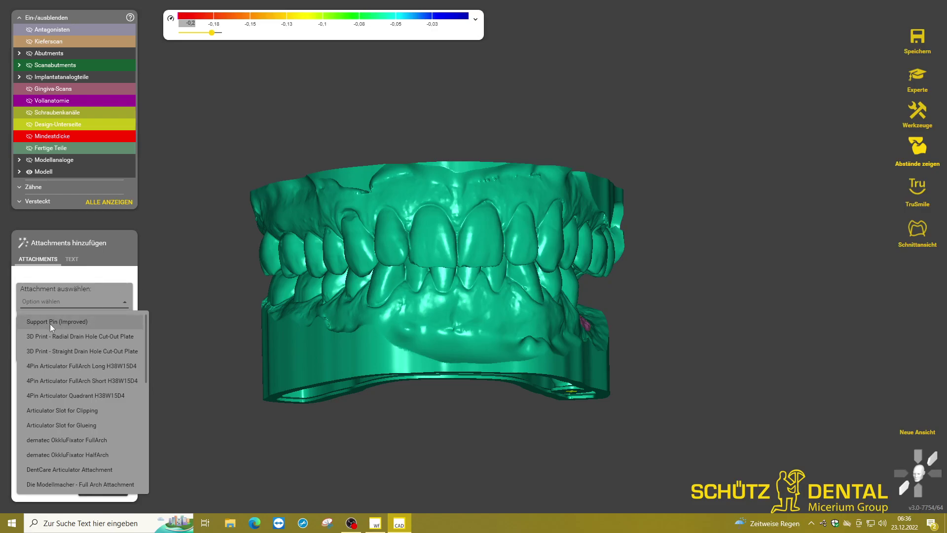
pyautogui.click(149, 309)
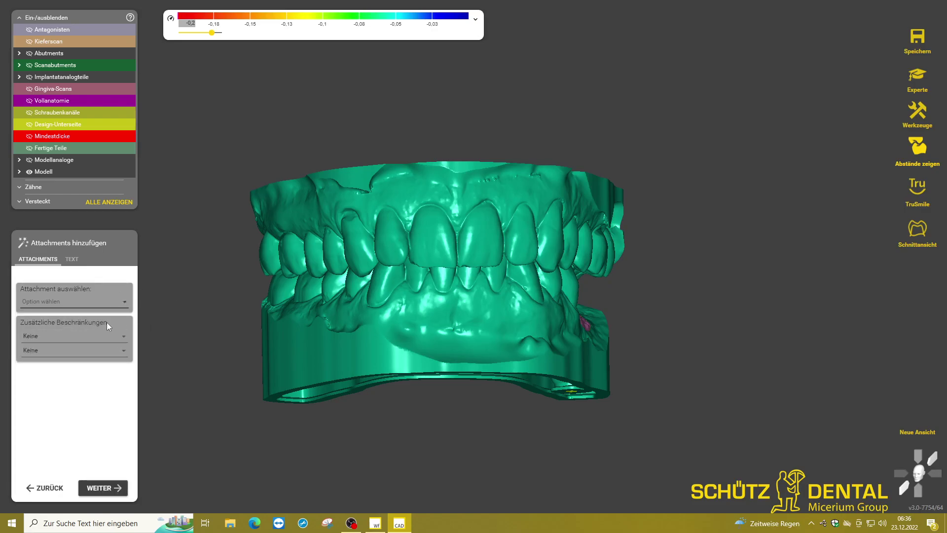
pyautogui.click(32, 338)
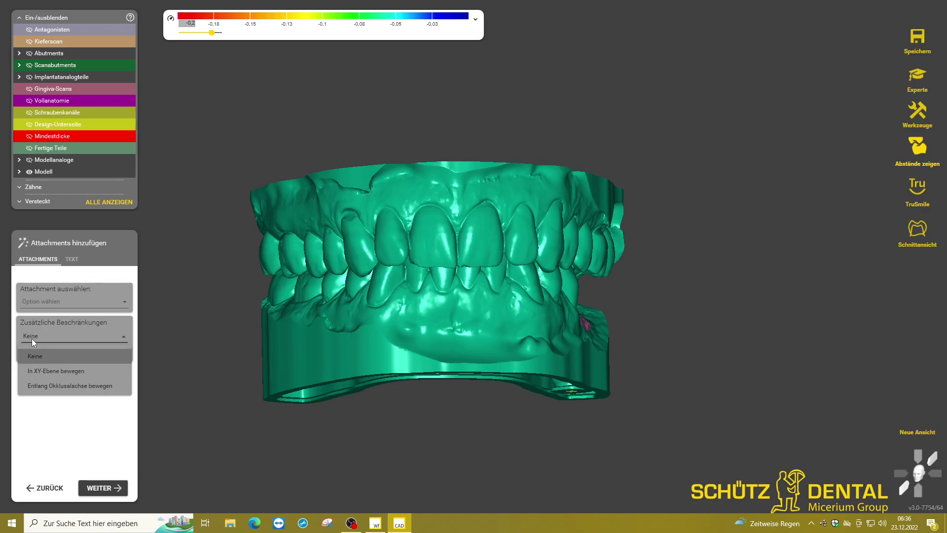
pyautogui.click(43, 306)
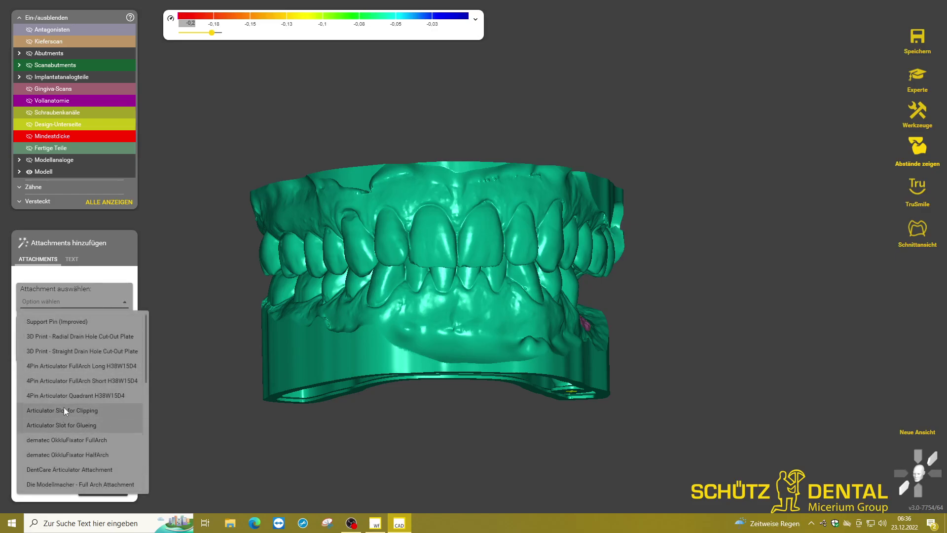
pyautogui.click(258, 258)
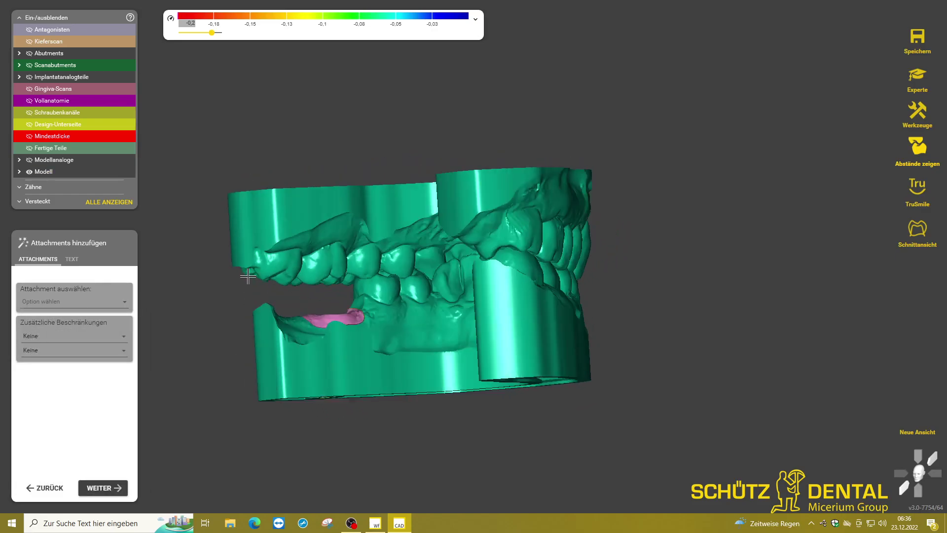
# Add the 3D Print - Radial Drain Hole Cut-Out Plate, then switch to Articulator Slot for Clipping.
pyautogui.click(43, 305)
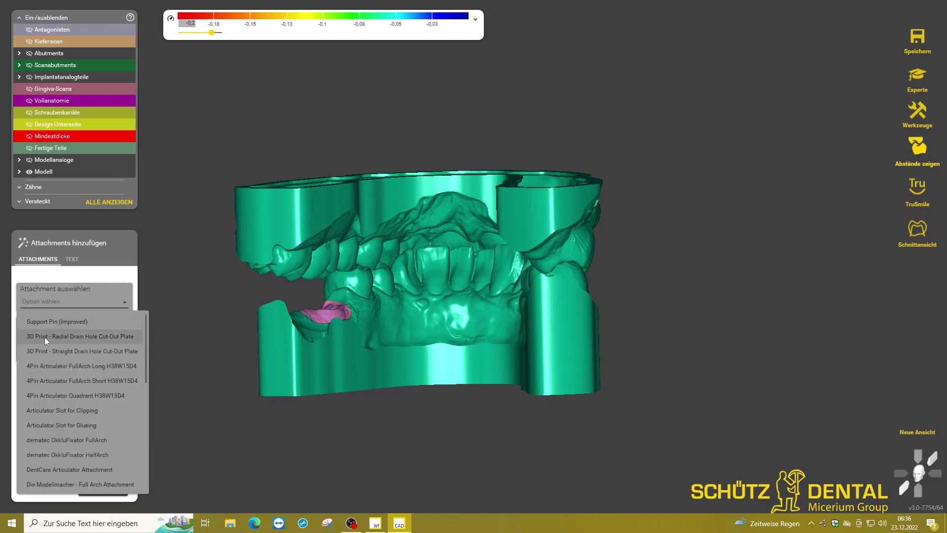
pyautogui.click(64, 336)
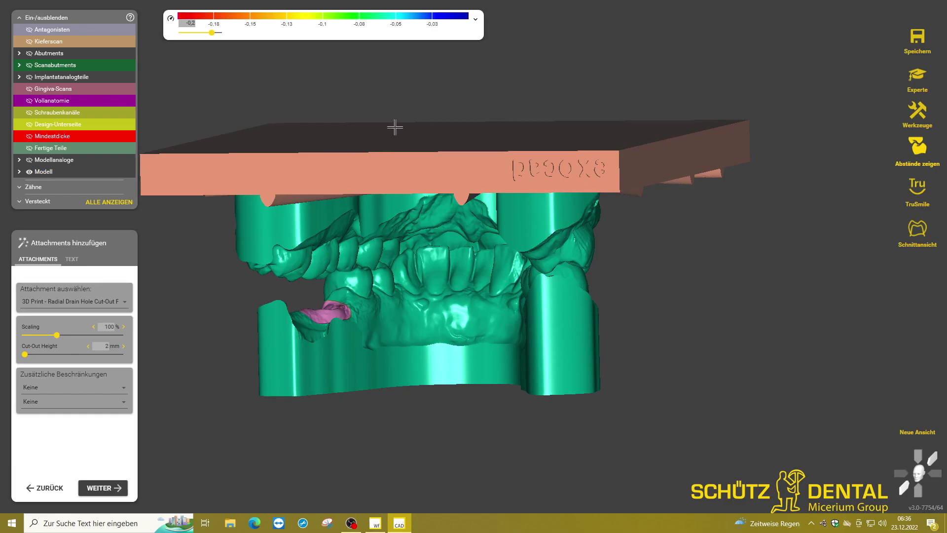
pyautogui.moveTo(395, 126); pyautogui.dragTo(423, 211, button='right')
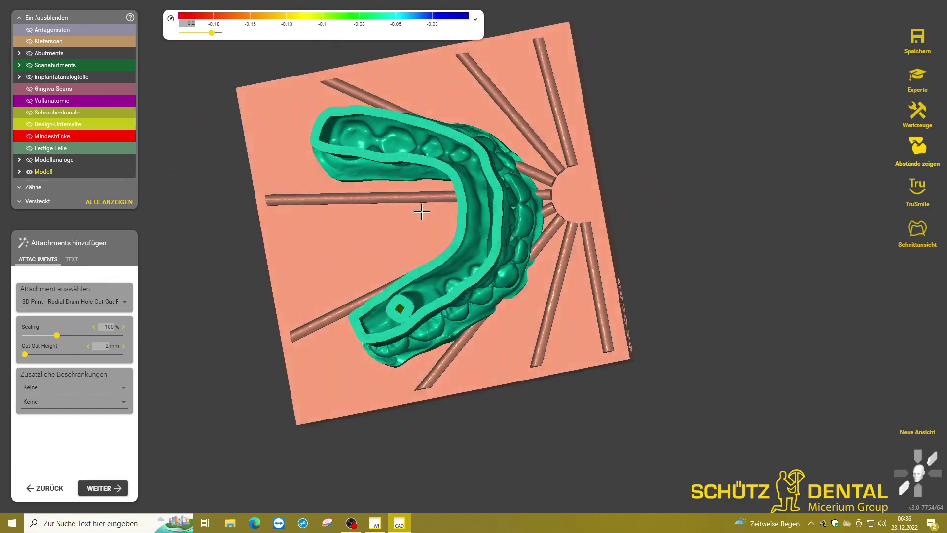
pyautogui.click(125, 301)
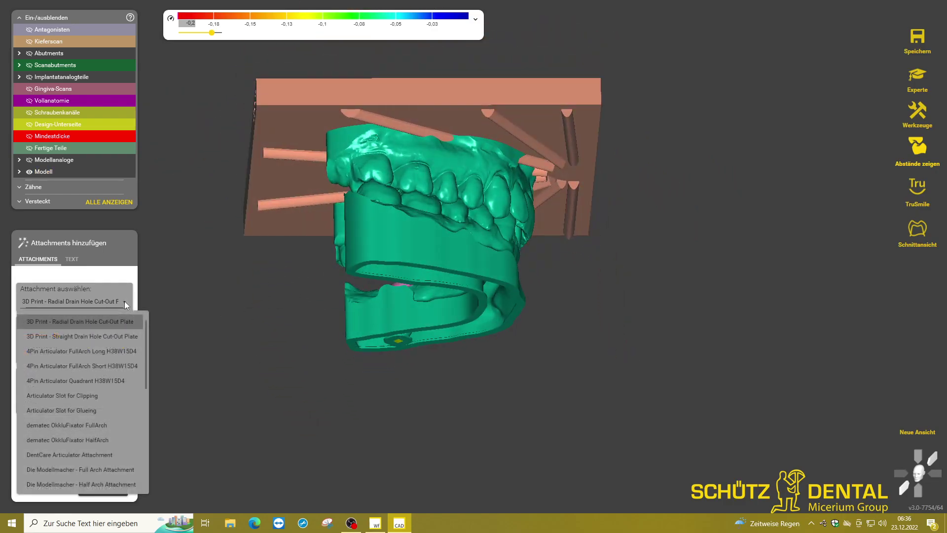
pyautogui.click(64, 397)
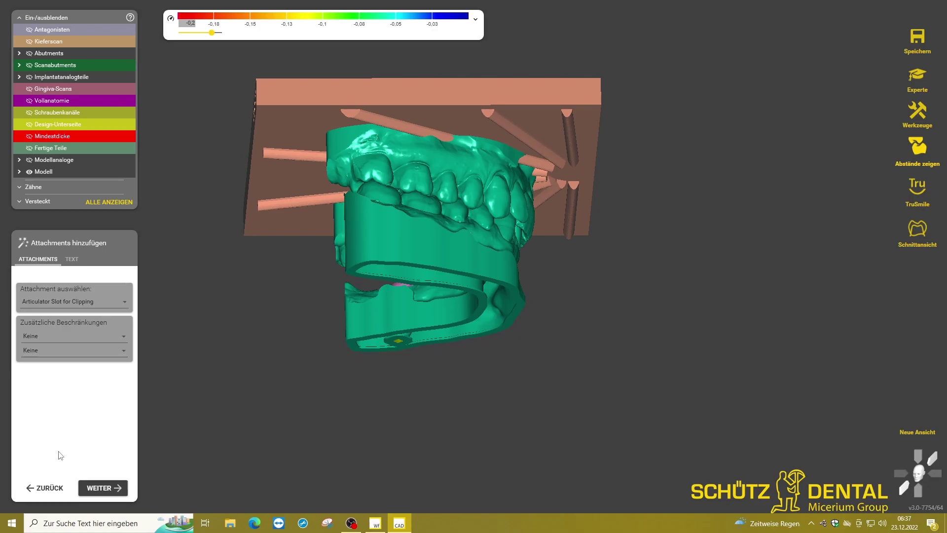
# Apply the clipping slot and add the dematec OkkluFixator FullArch attachment.
pyautogui.click(101, 486)
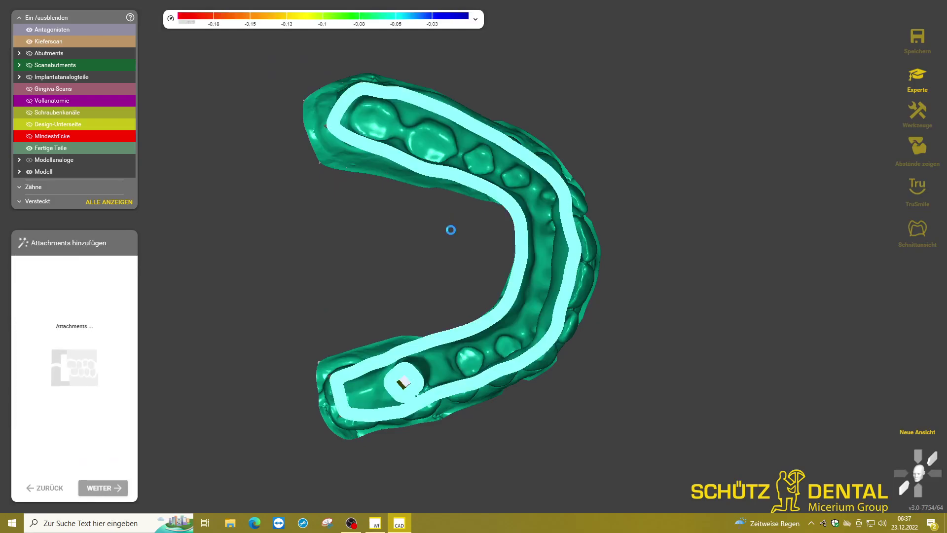
pyautogui.click(87, 302)
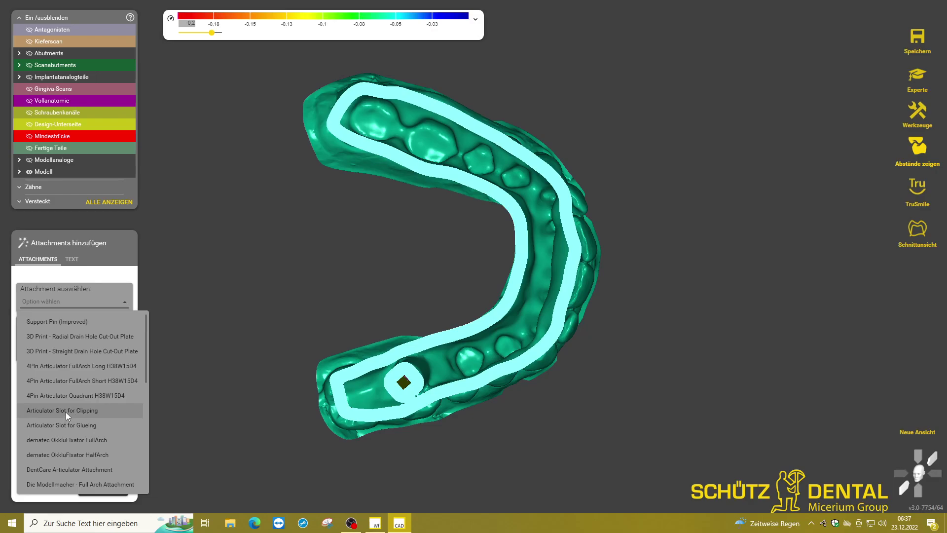
pyautogui.click(56, 440)
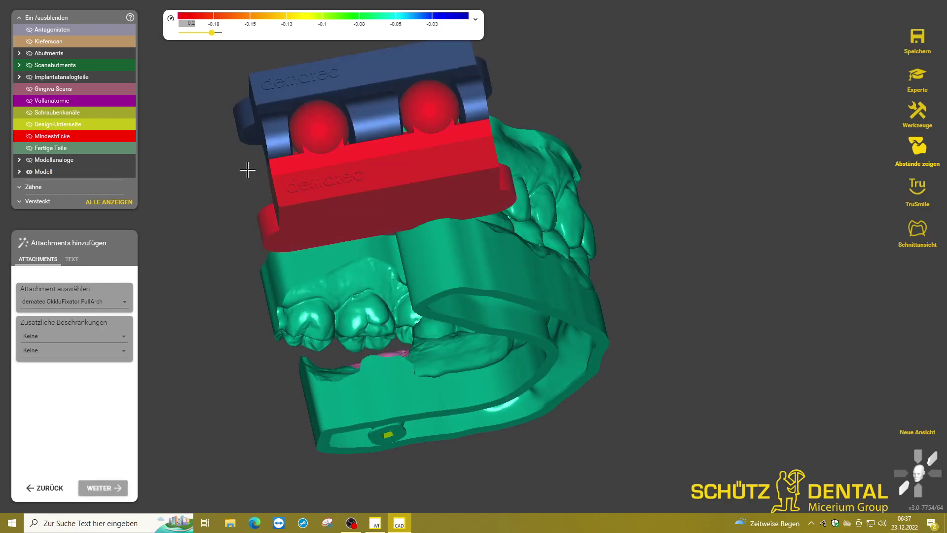
# Move and rotate the OkkluFixator into place beside the jaw arch, checking from several angles.
pyautogui.moveTo(302, 158)
pyautogui.mouseDown(button='right')
pyautogui.moveTo(333, 242)
pyautogui.moveTo(384, 179)
pyautogui.mouseUp(button='right')
pyautogui.scroll(-2, 333, 243)
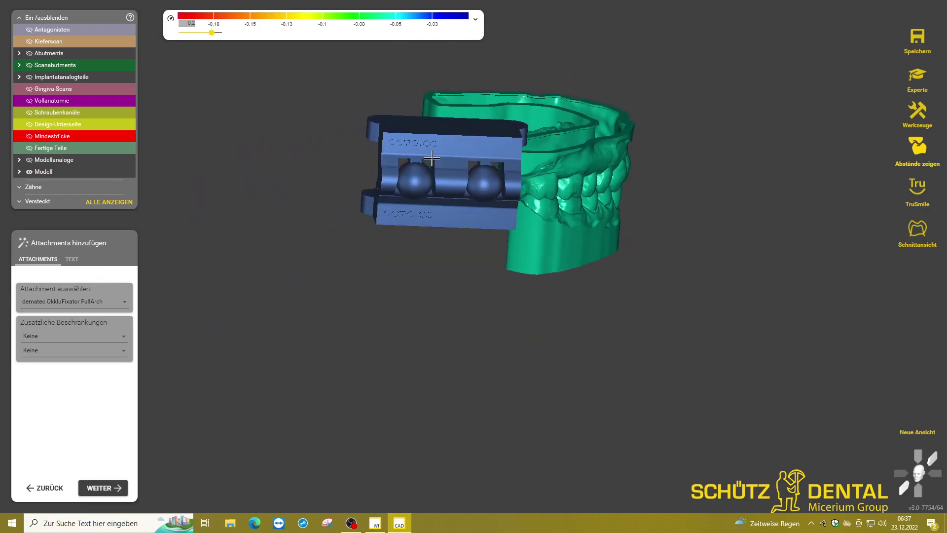
pyautogui.moveTo(384, 179); pyautogui.dragTo(369, 209)
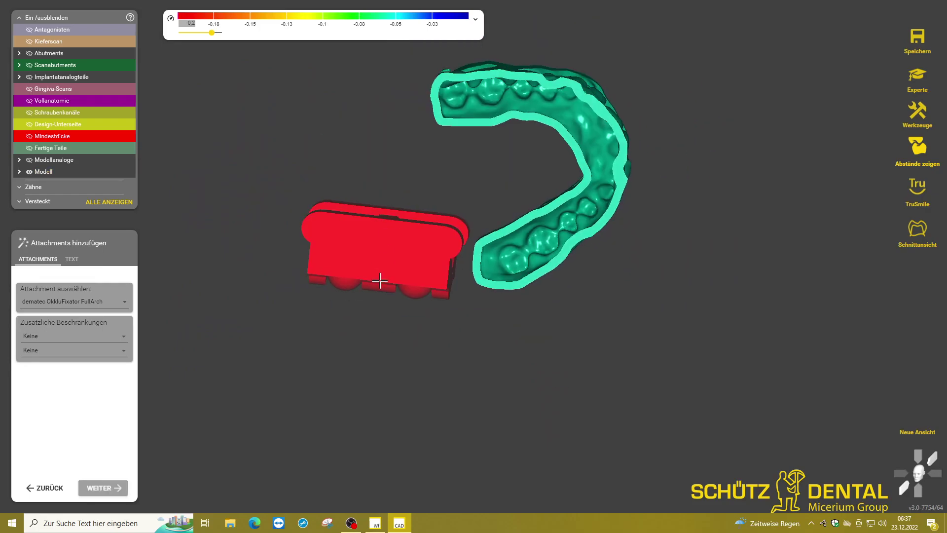
pyautogui.click(368, 209)
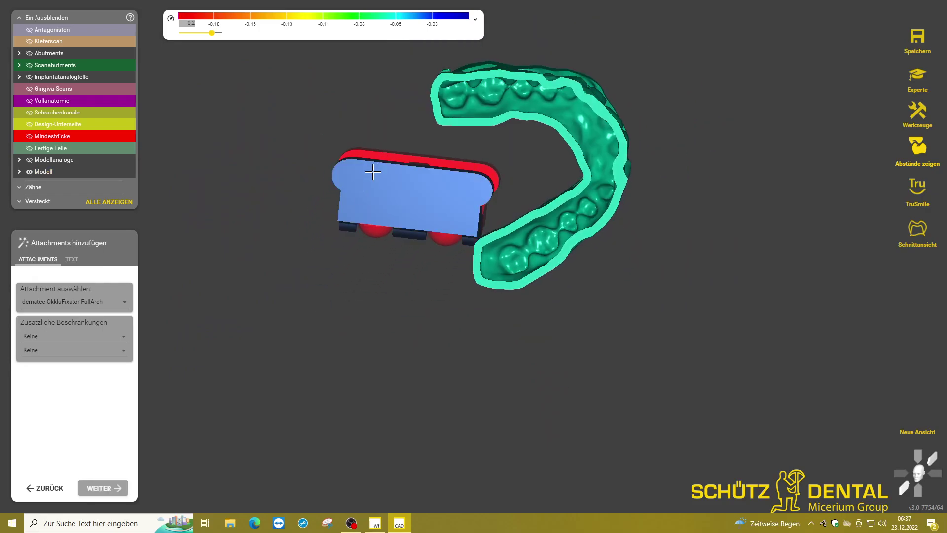
pyautogui.moveTo(372, 172); pyautogui.dragTo(451, 173)
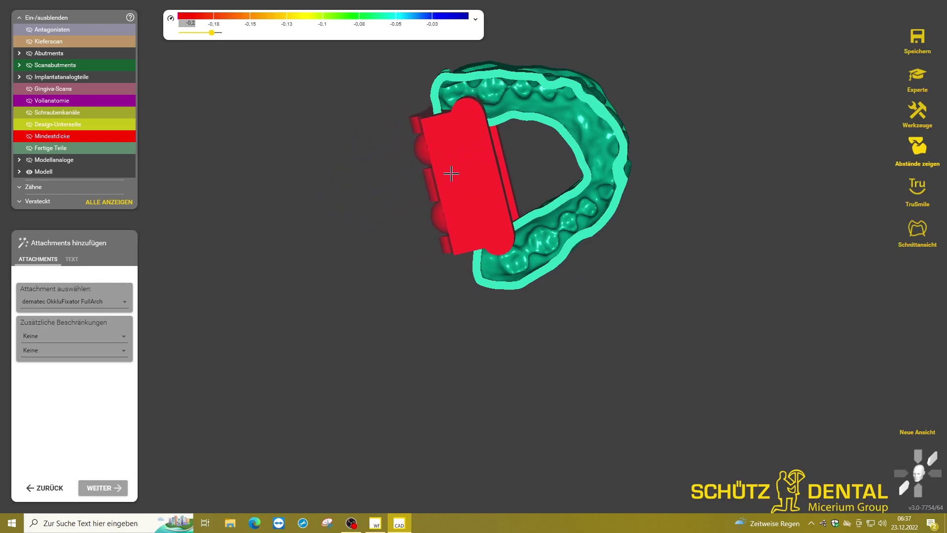
pyautogui.moveTo(450, 173); pyautogui.dragTo(515, 134, button='right')
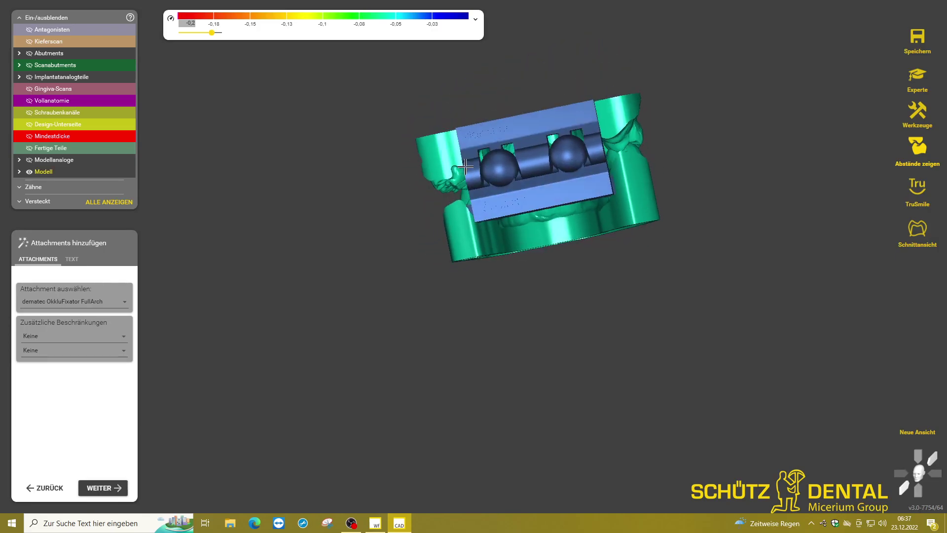
pyautogui.moveTo(514, 134); pyautogui.dragTo(516, 136)
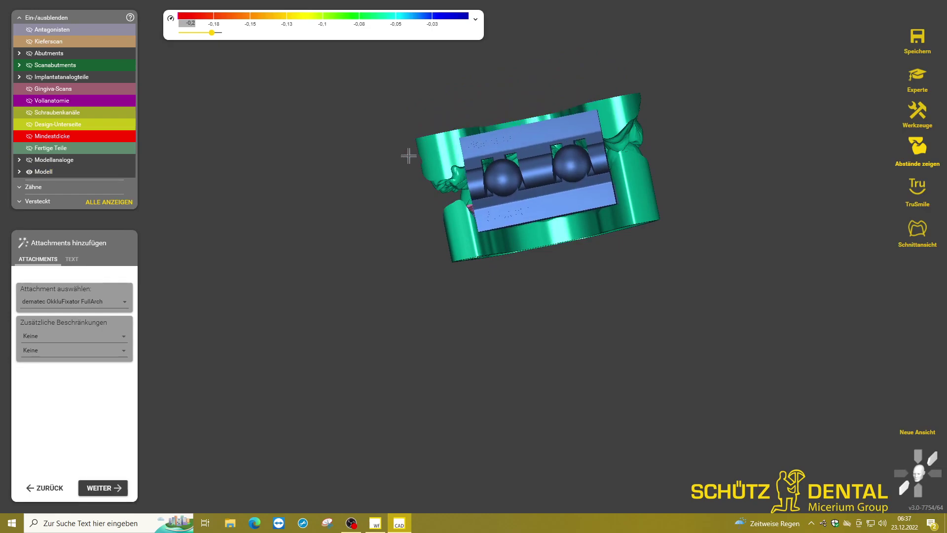
pyautogui.moveTo(408, 156)
pyautogui.mouseDown(button='right')
pyautogui.moveTo(515, 134)
pyautogui.moveTo(502, 111)
pyautogui.mouseUp(button='right')
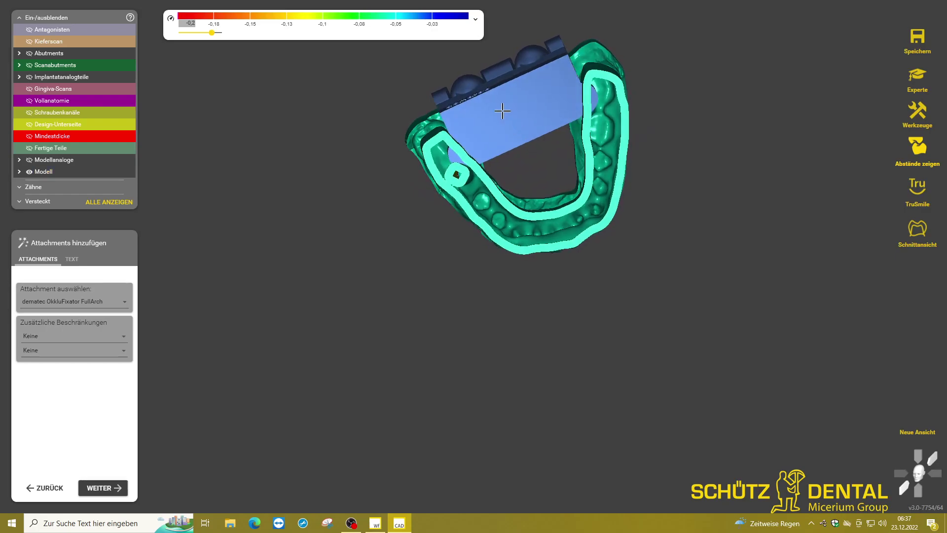
pyautogui.moveTo(502, 111)
pyautogui.mouseDown(button='right')
pyautogui.moveTo(493, 100)
pyautogui.moveTo(494, 203)
pyautogui.mouseUp(button='right')
# Compute the attachment to finish the guide, then hide the Kieferscan jaw scan layer.
pyautogui.click(101, 488)
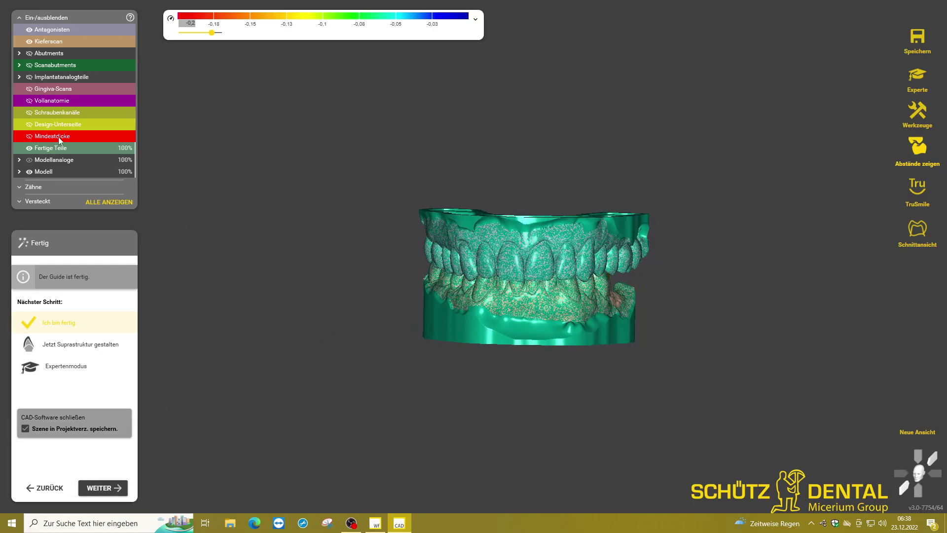
pyautogui.click(29, 42)
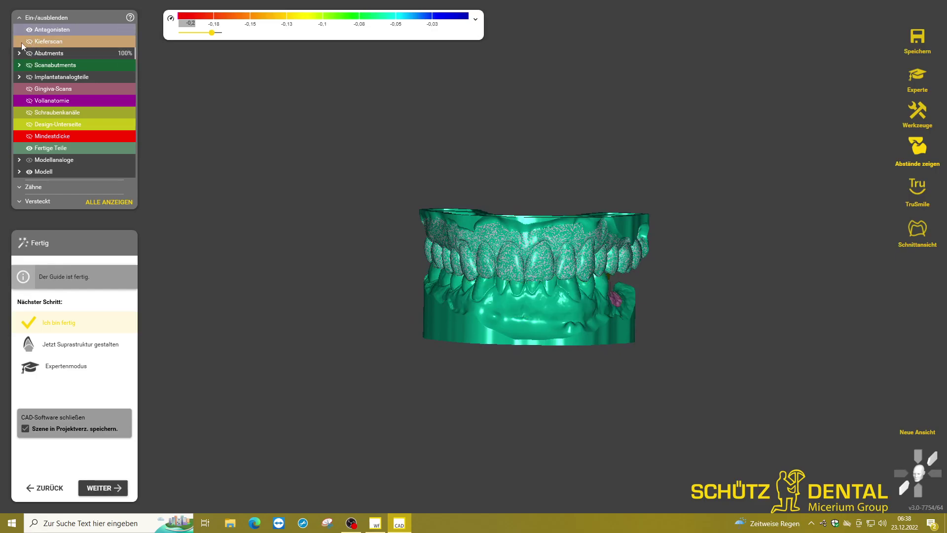